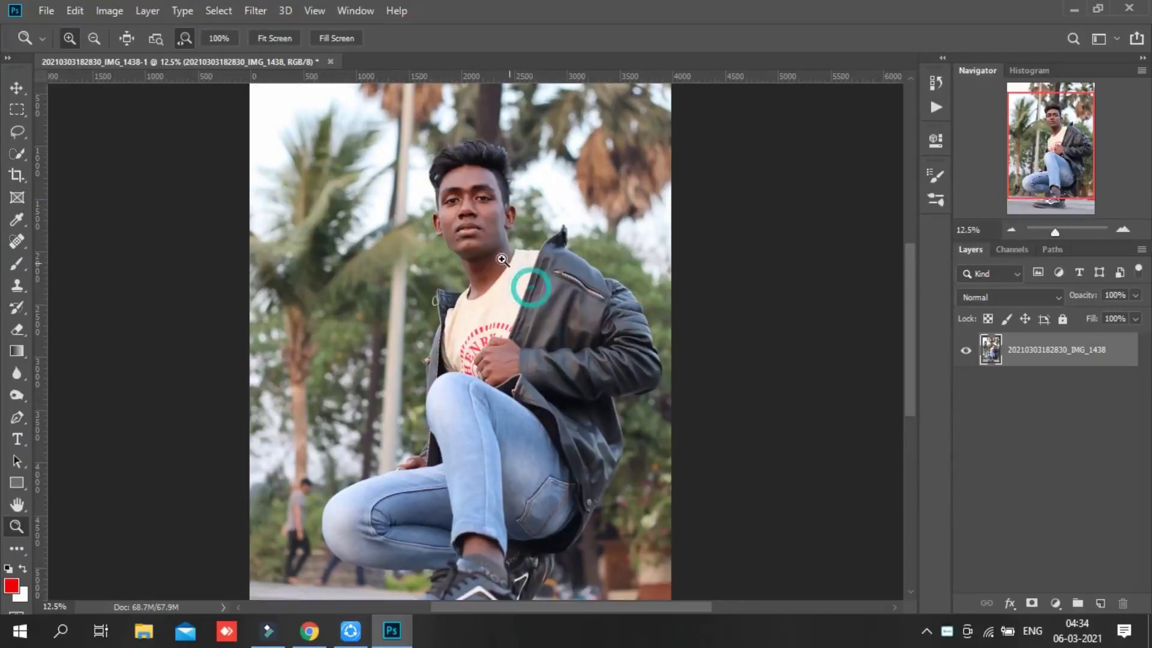
- Zoom in on the man's face and duplicate the photo layer
drag(501, 259, 496, 341)
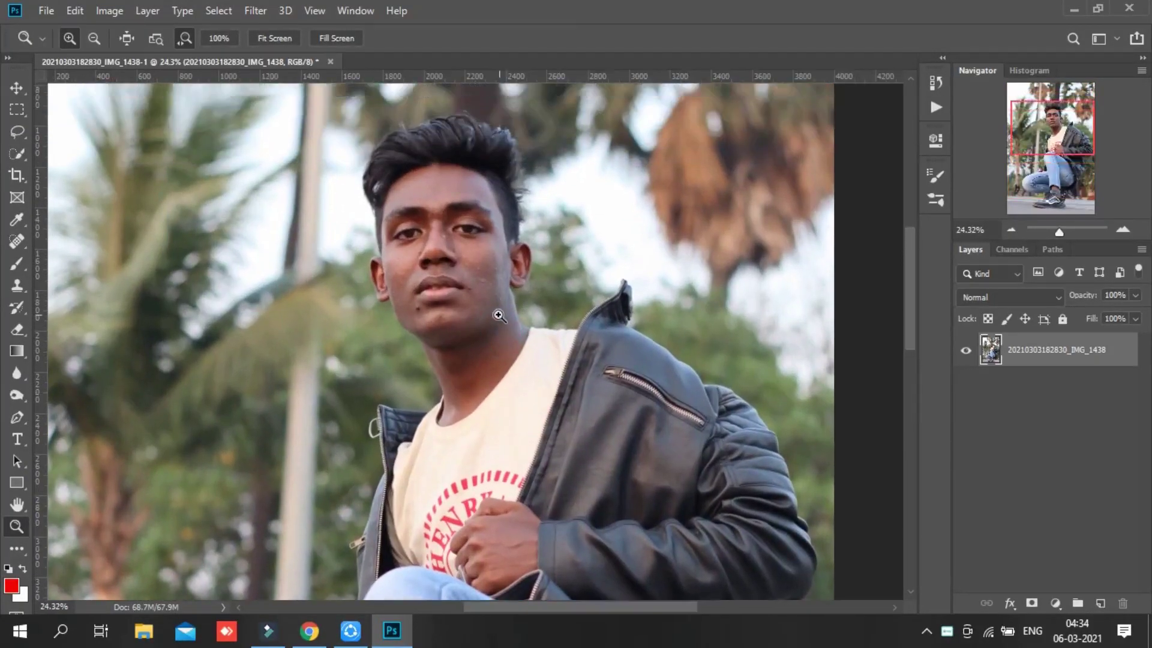
scroll(432, 281, up, 2)
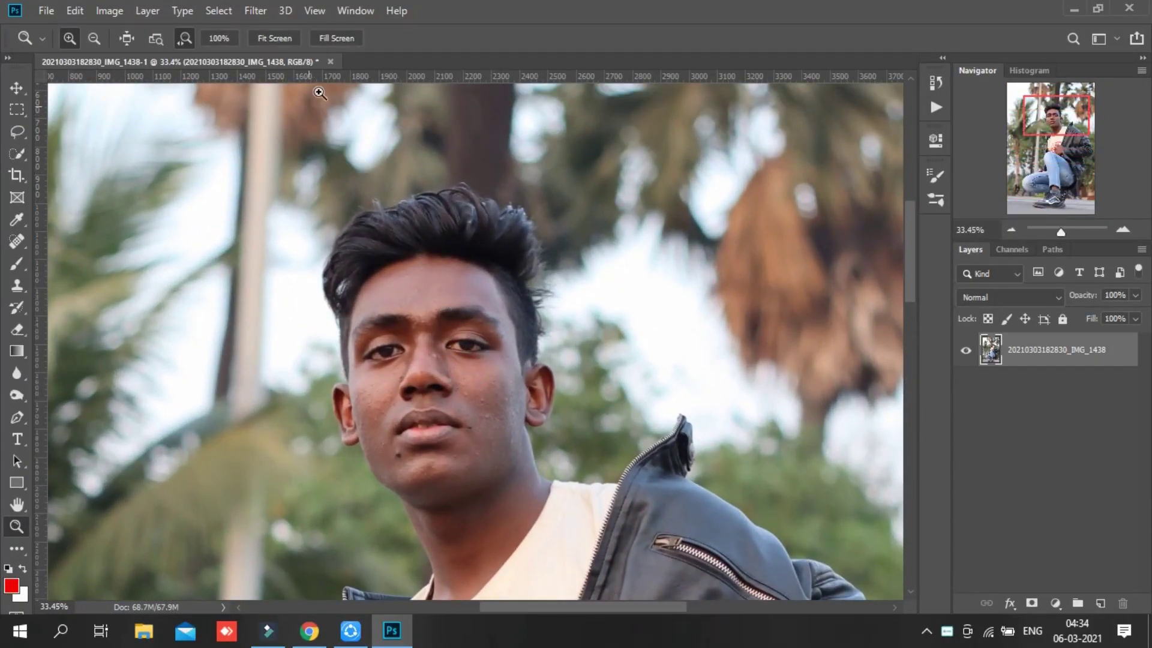
click(274, 40)
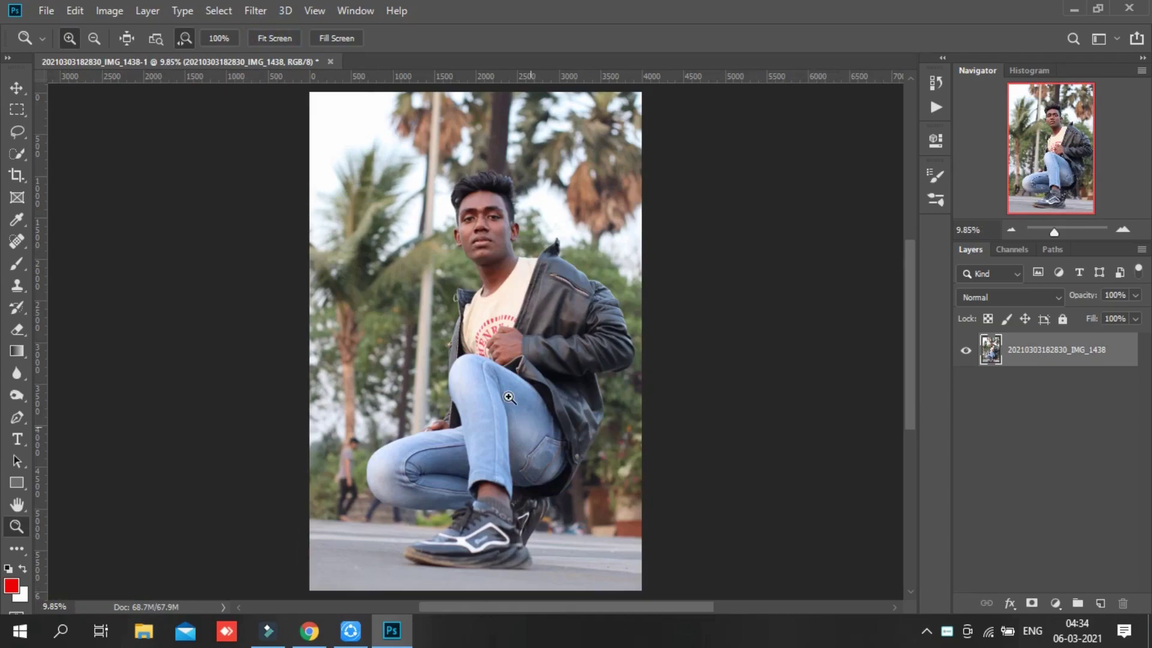
click(490, 288)
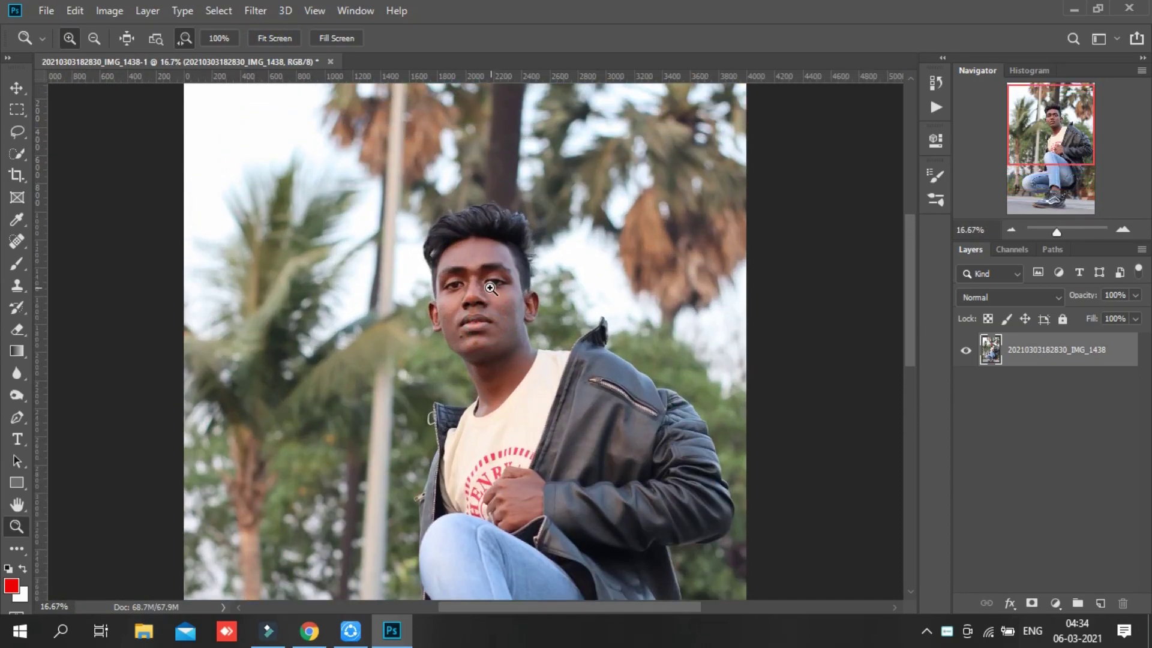
click(490, 288)
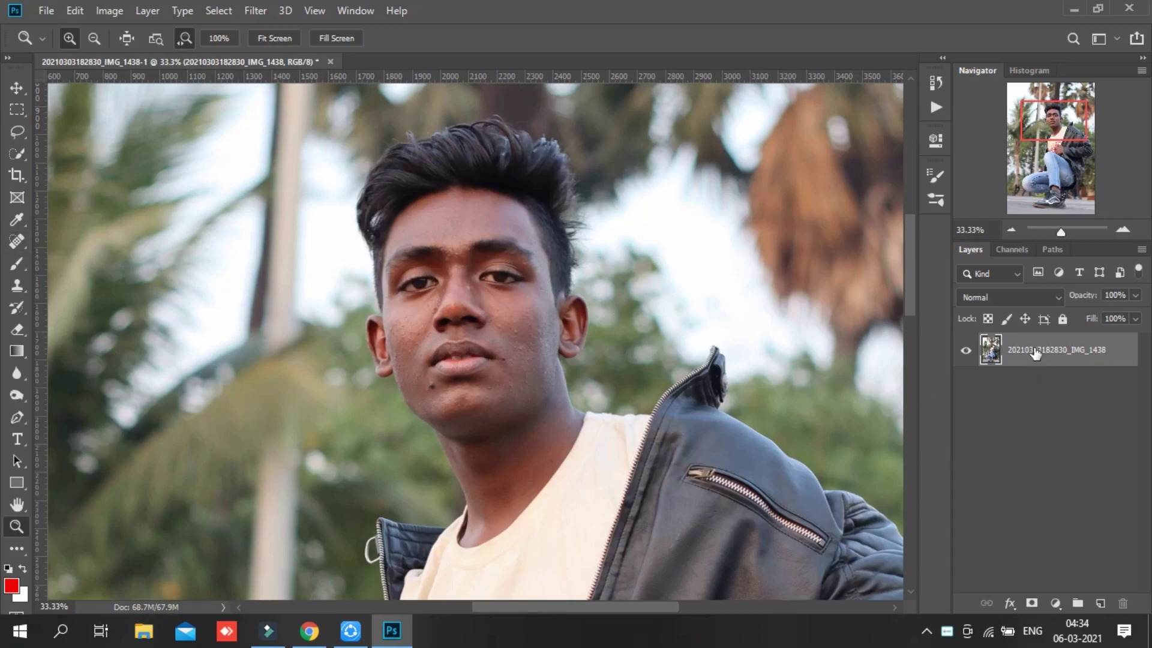
drag(1034, 354, 1100, 603)
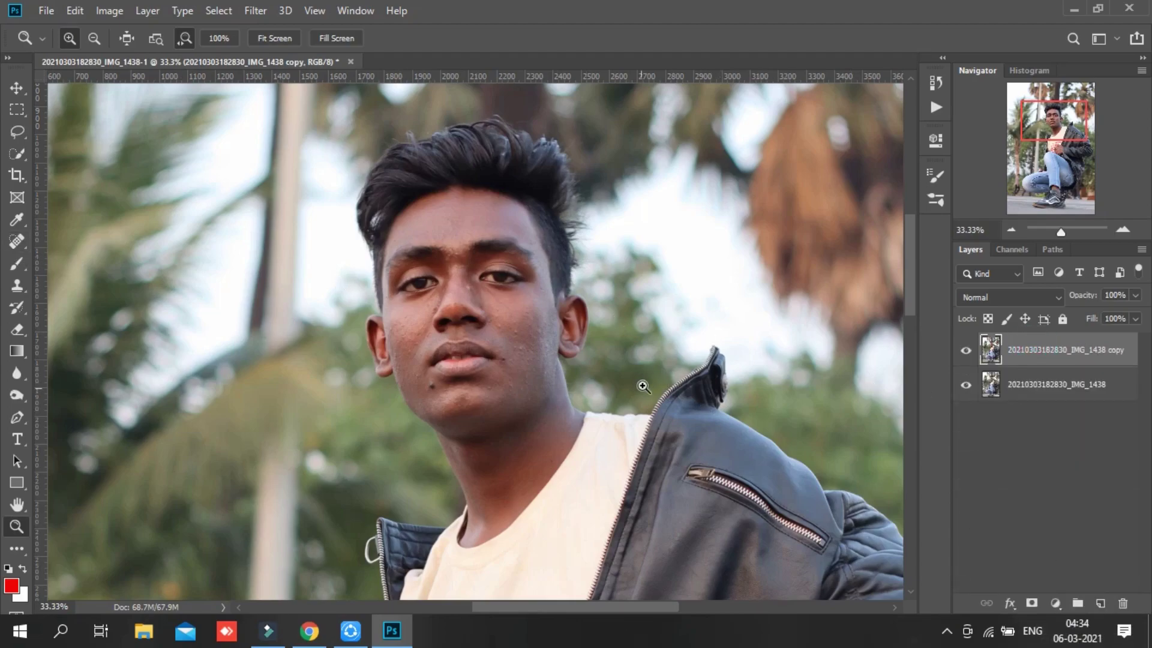
- Spot-heal the two cheek blemishes, the nose spot and the spot between the eyebrows
click(16, 241)
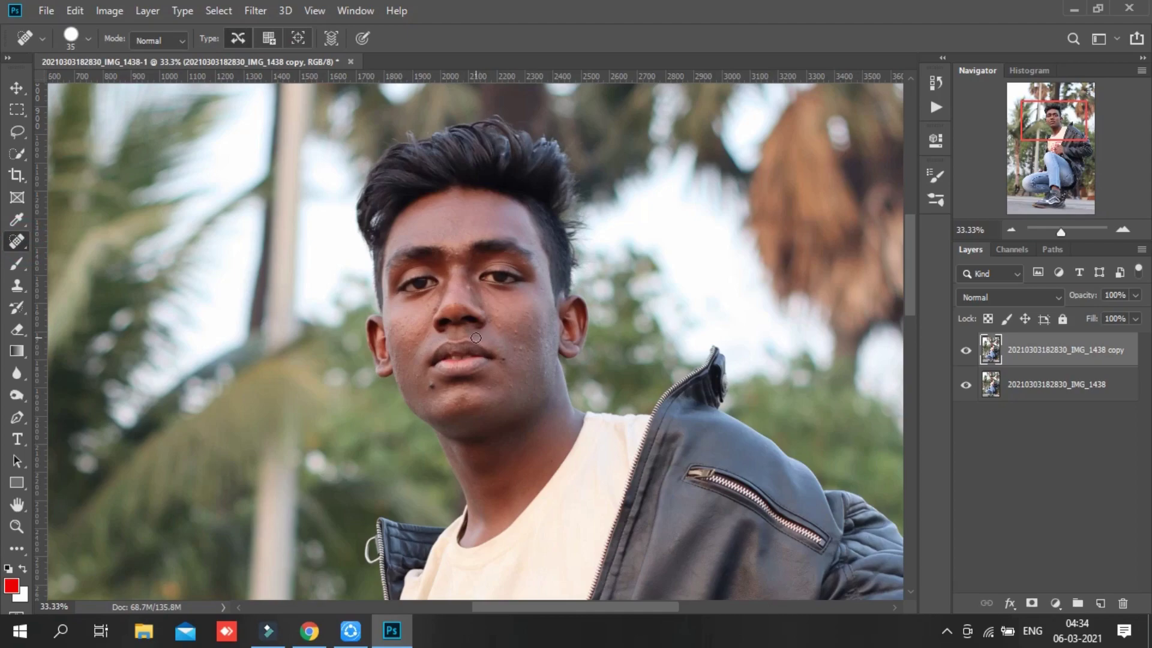
click(515, 332)
click(512, 347)
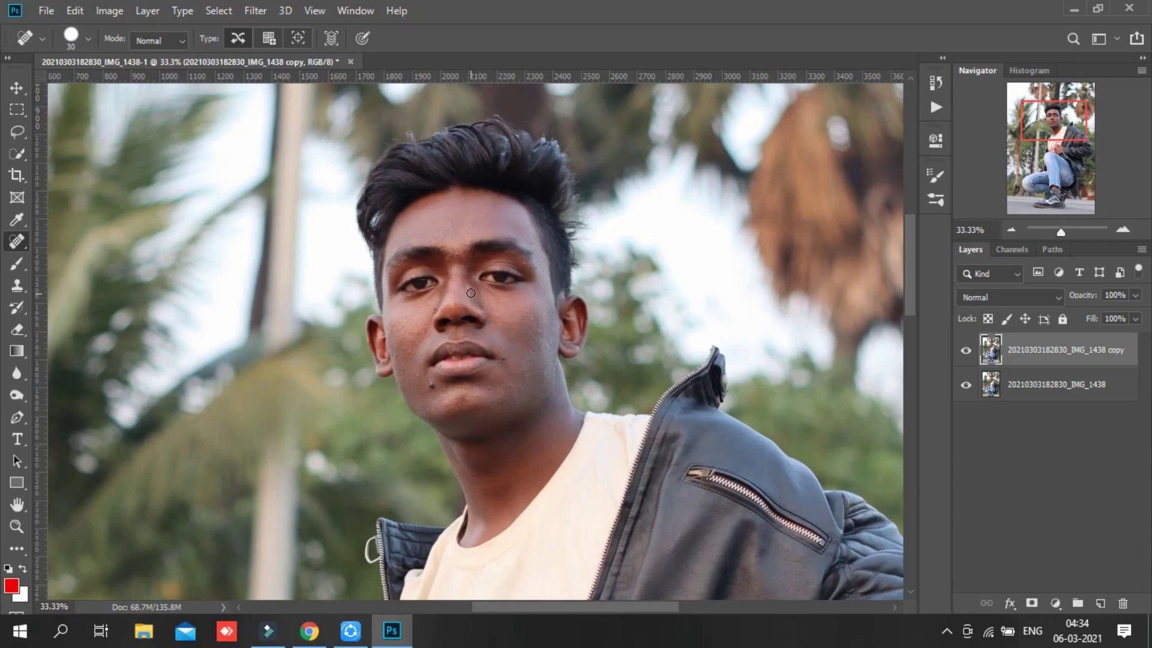
click(434, 306)
click(450, 258)
scroll(485, 283, down, 1)
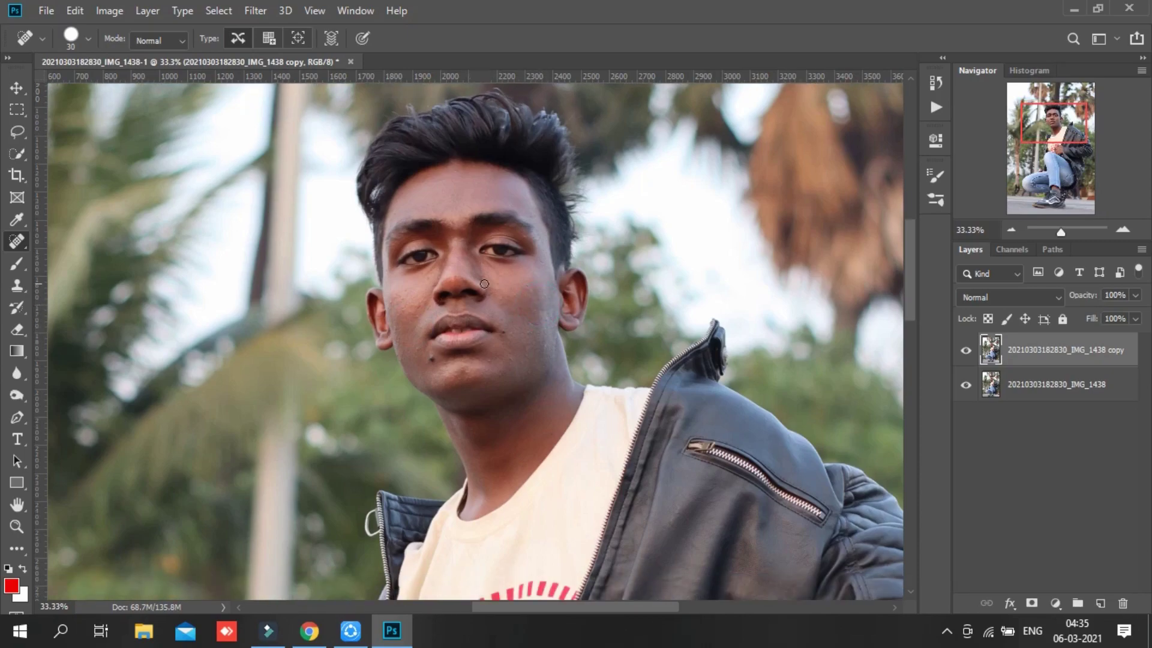
- Blend the skin on the cheek, chin and between the eyes with a smaller Mixer Brush
right_click(16, 262)
click(66, 311)
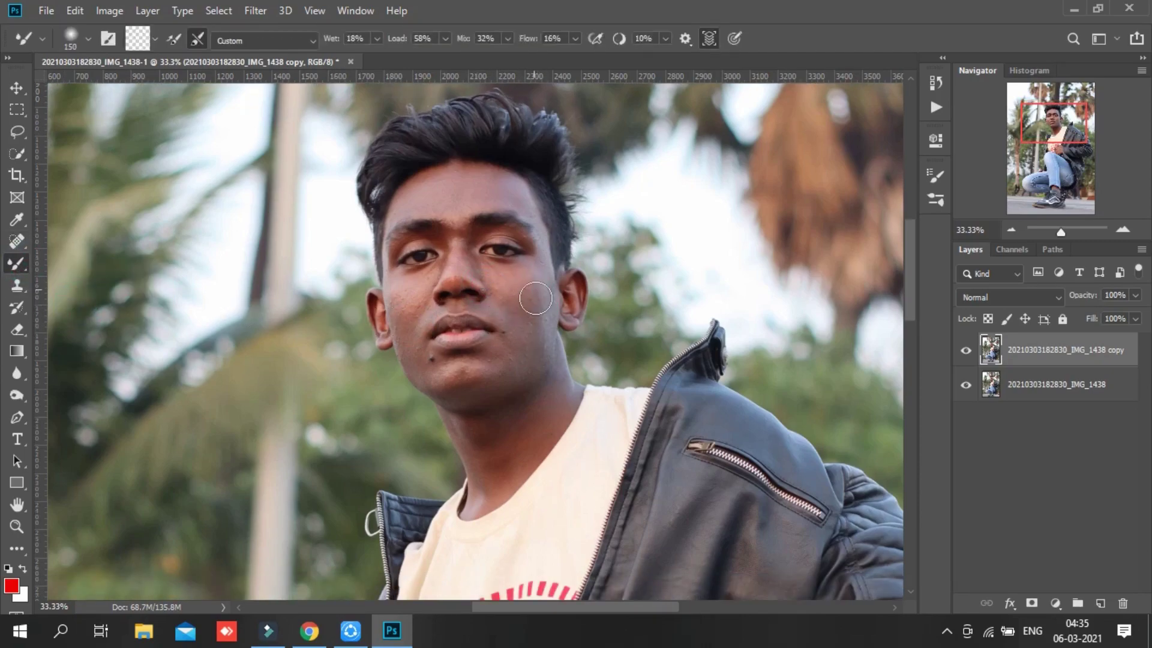
key(bracketleft)
key(bracketleft)
click(419, 302)
click(462, 364)
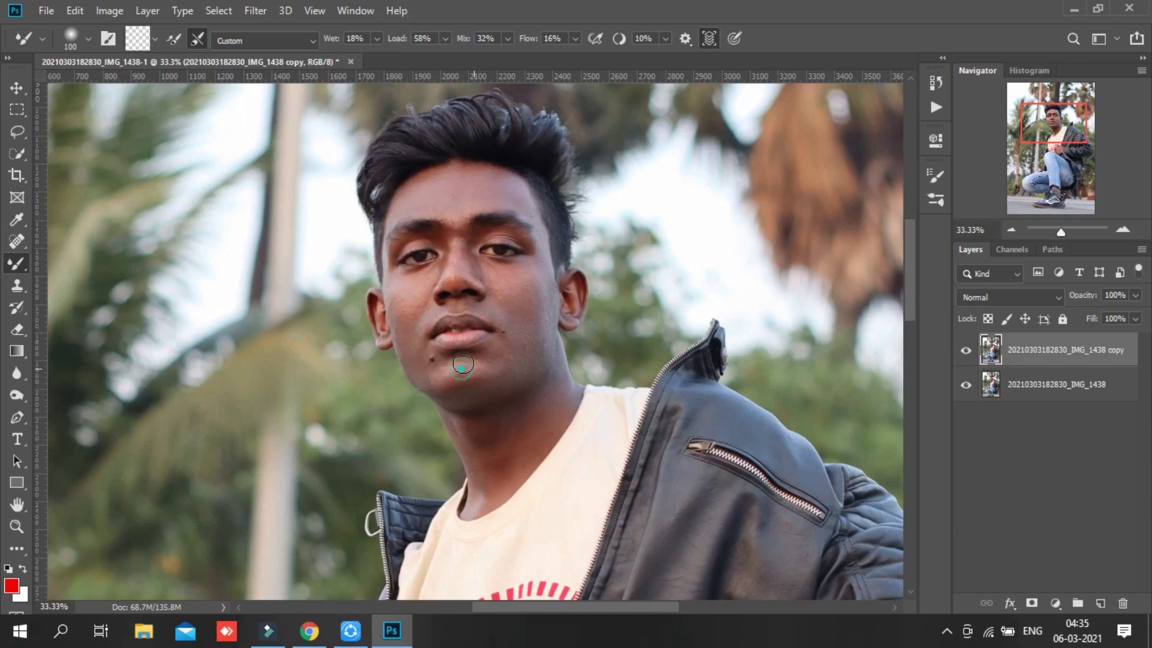
click(471, 252)
- Blend the skin between the brows with the Mixer Brush at size 90
key(bracketleft)
key(bracketleft)
click(456, 188)
click(456, 220)
scroll(399, 318, down, 1)
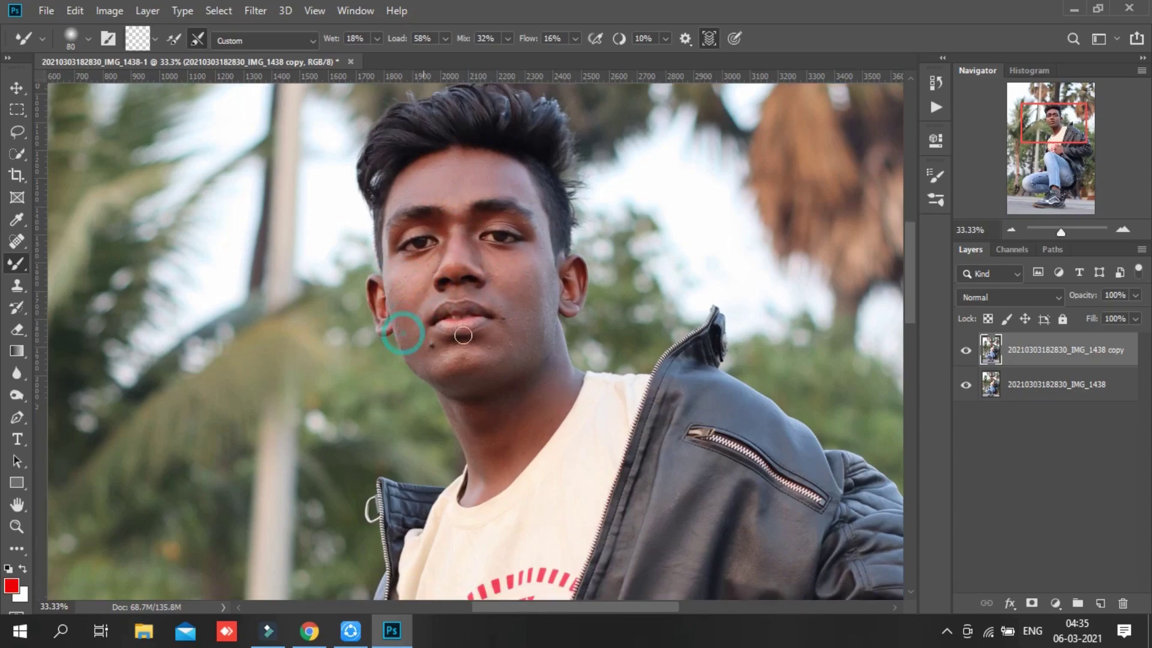
scroll(399, 329, down, 1)
scroll(502, 362, down, 1)
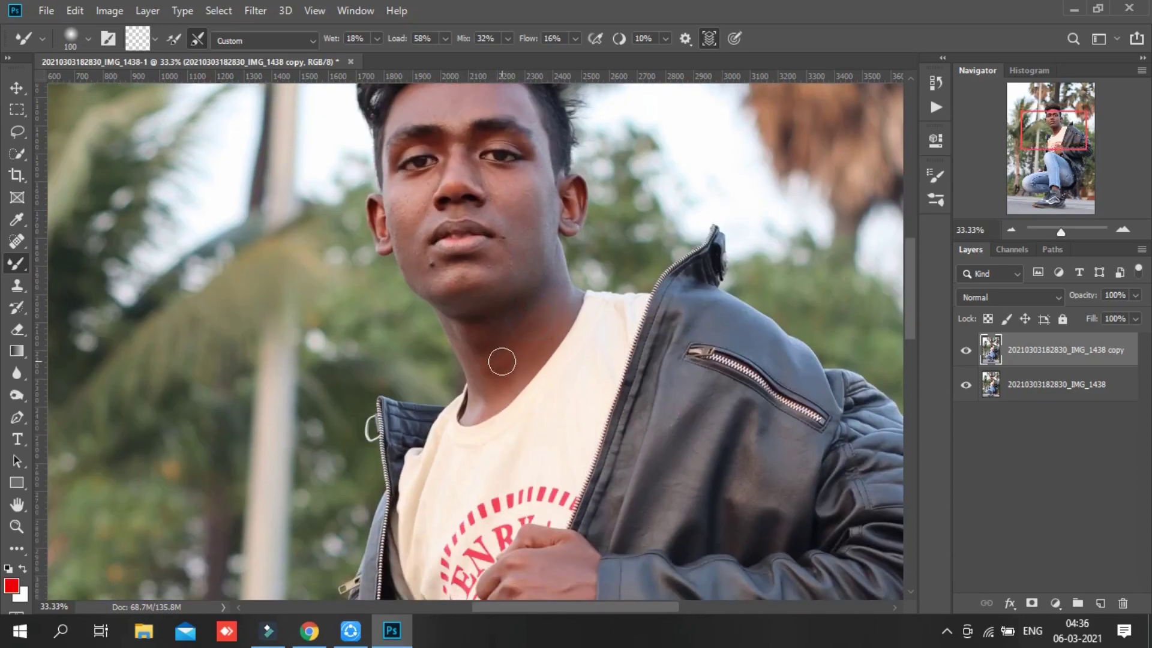
scroll(529, 359, down, 3)
scroll(528, 358, up, 3)
- Duplicate the retouched layer as copy 2, hide it behind a black mask, and reset default colours
key(z)
scroll(590, 291, down, 2)
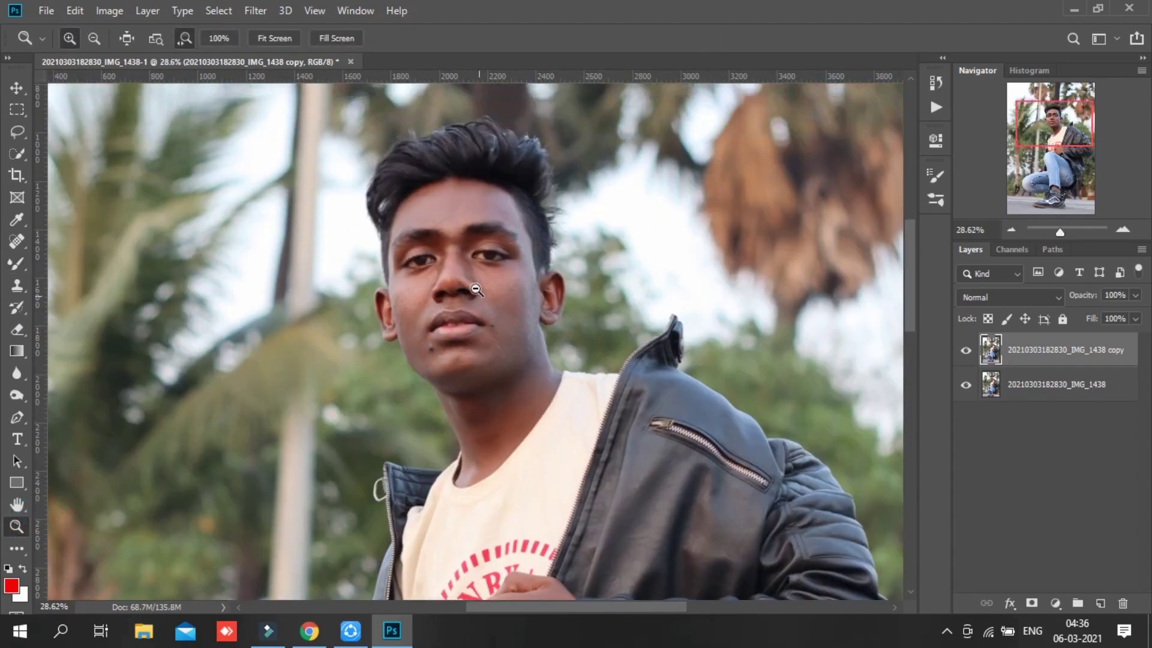
key(ctrl+j)
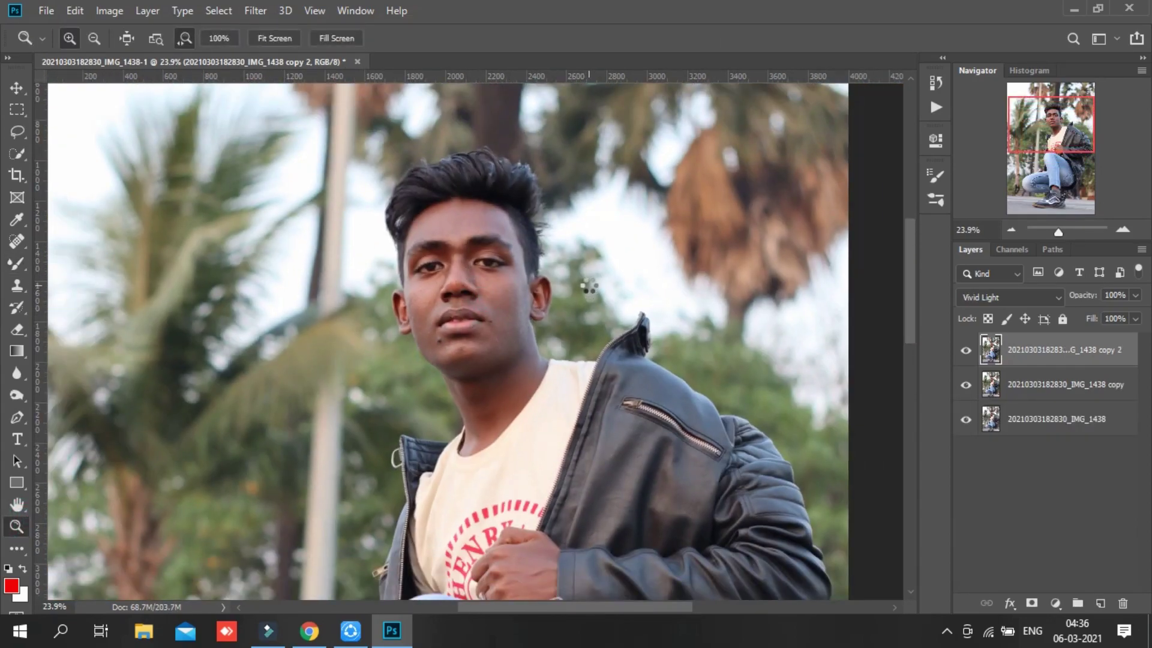
key(b)
alt+click(1032, 603)
key(d)
- Paint the copy 2 effect onto the cheek with a 49%-opacity brush
click(17, 526)
scroll(48, 309, up, 3)
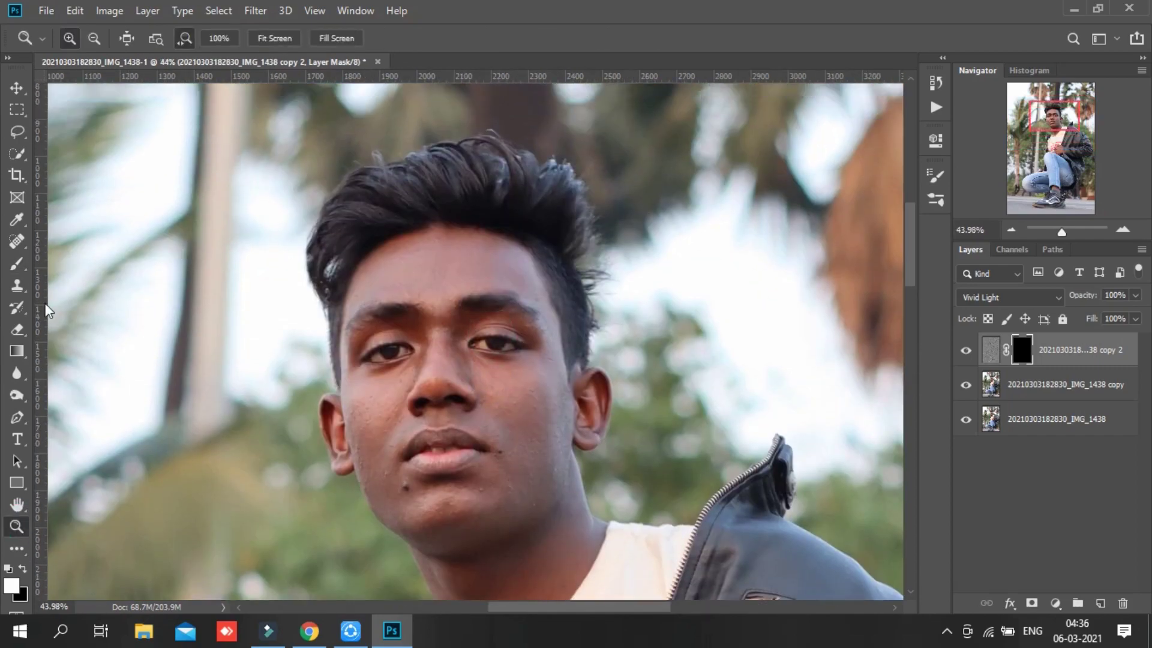
key(b)
drag(292, 42, 289, 42)
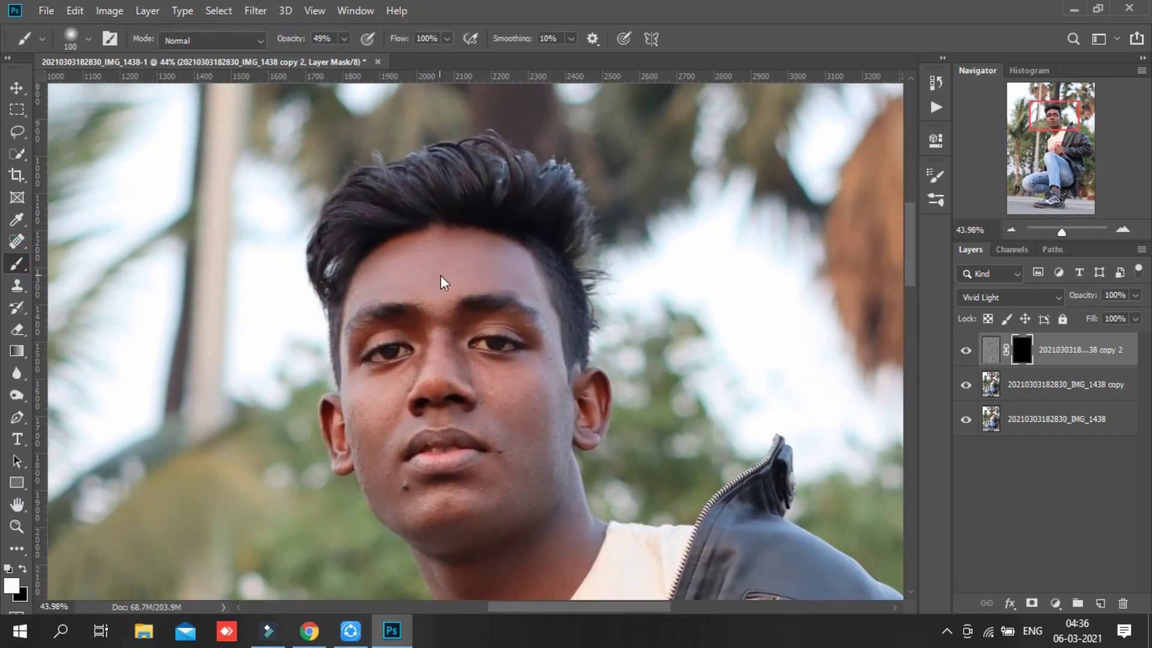
scroll(444, 282, down, 2)
click(520, 315)
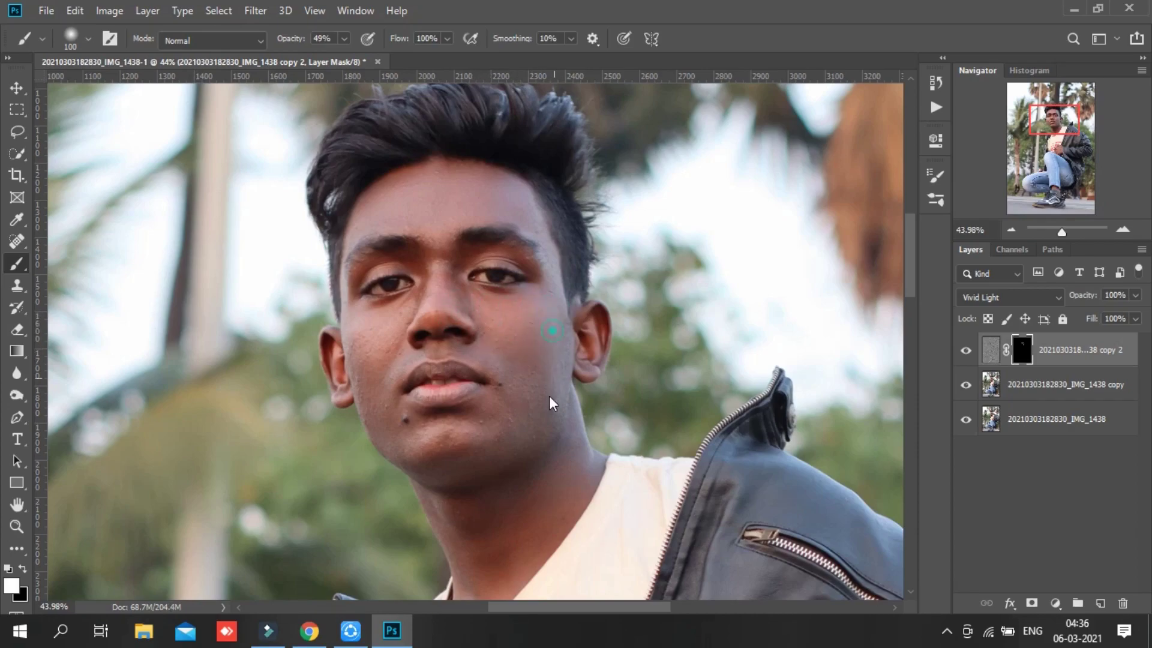
- Keep painting the skin at 15% opacity, with brush sizes between 80 and 125
scroll(525, 406, down, 2)
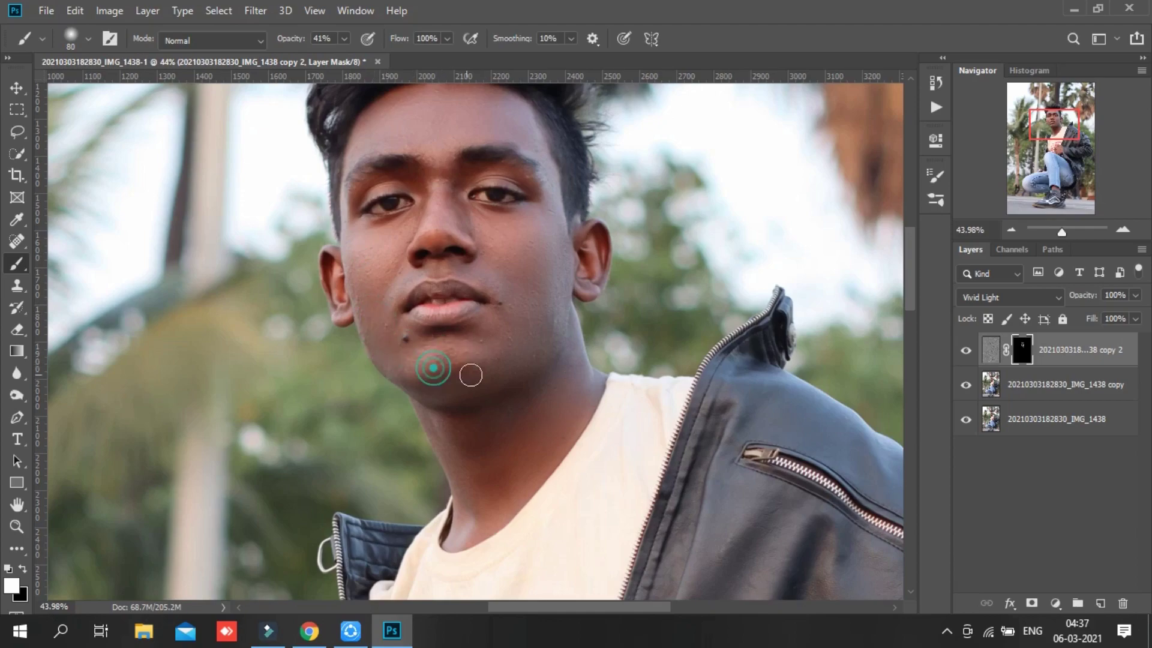
key([)
key([)
scroll(432, 360, up, 2)
key(1)
key(5)
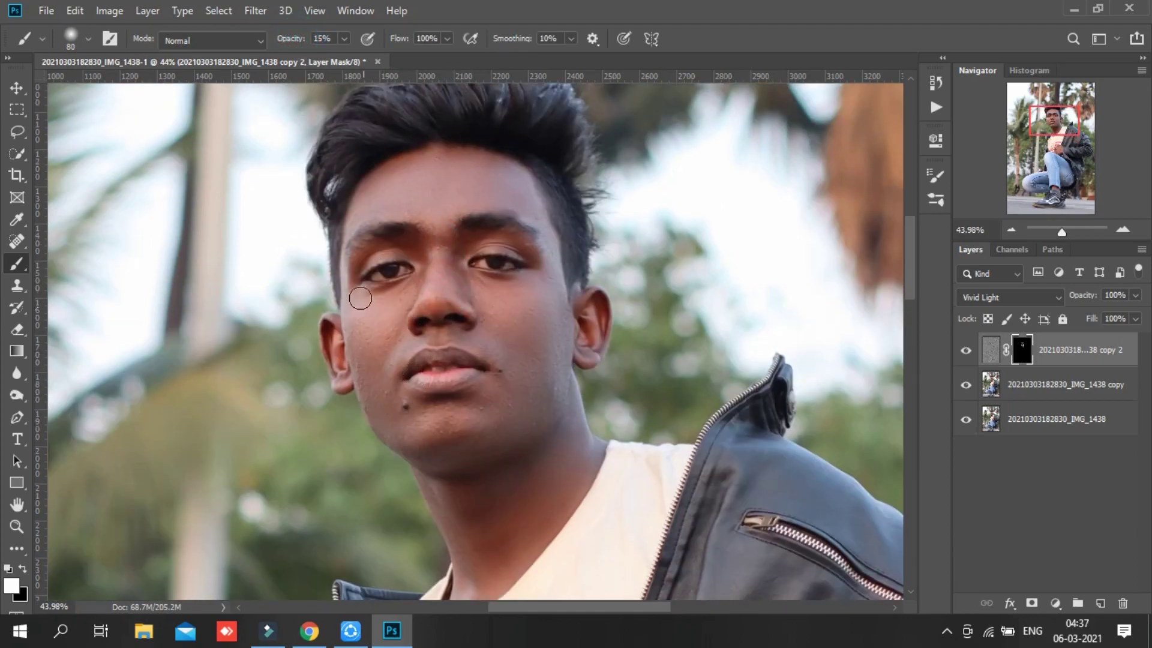
key(bracketright)
key(bracketright)
key(bracketright)
scroll(587, 329, down, 7)
scroll(586, 329, down, 3)
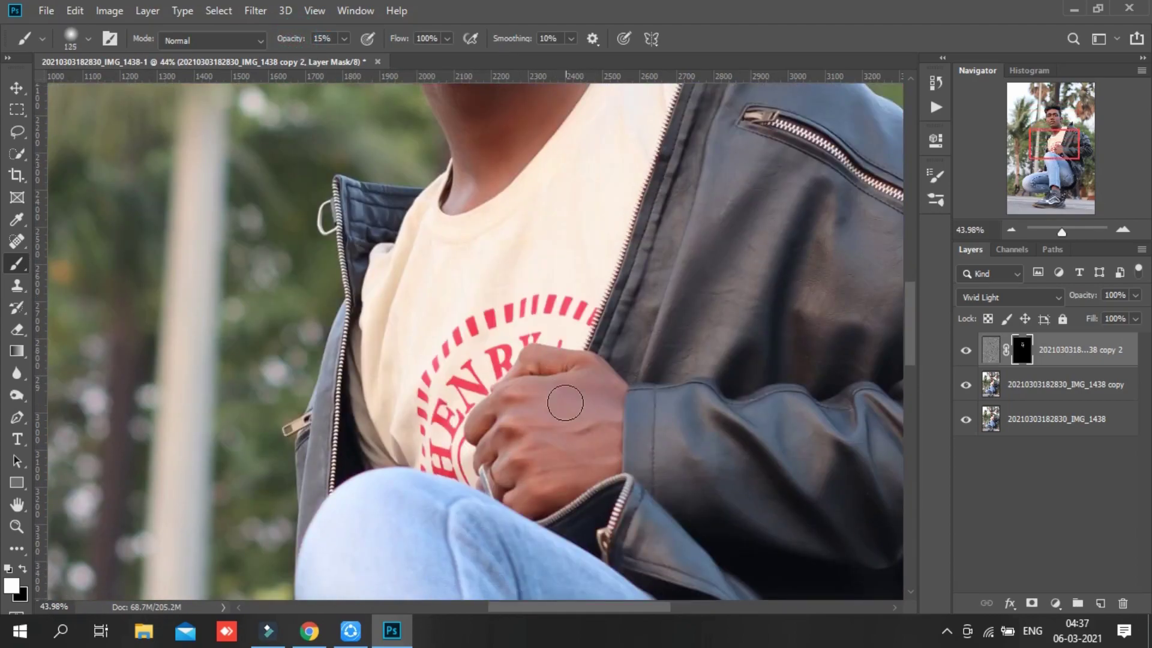
key(bracketleft)
key(bracketleft)
scroll(480, 378, up, 7)
scroll(451, 361, up, 2)
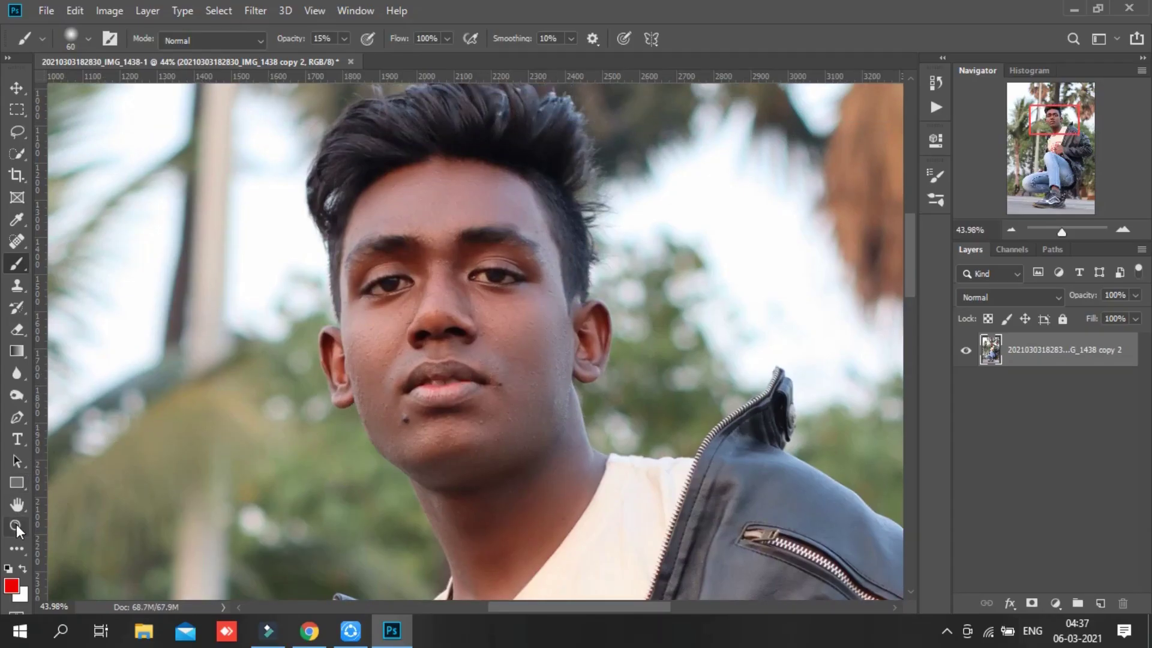
click(266, 13)
- Open Liquify, zoom onto the face, and set the Forward Warp brush to 175
click(282, 213)
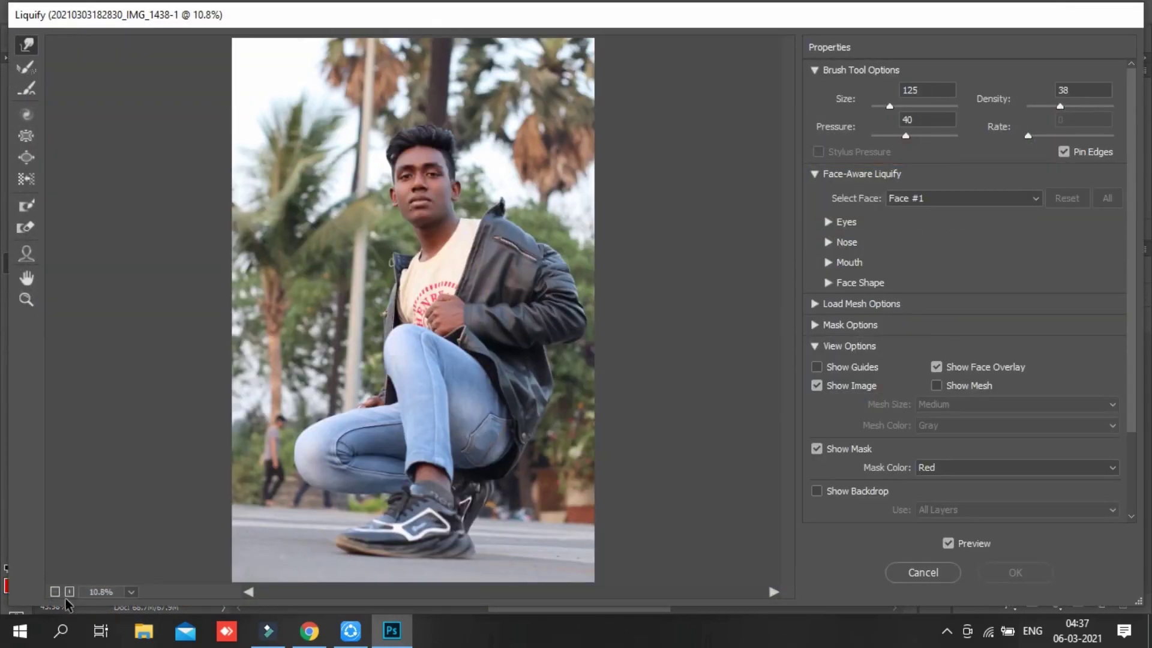
click(70, 592)
click(70, 592)
scroll(463, 355, up, 3)
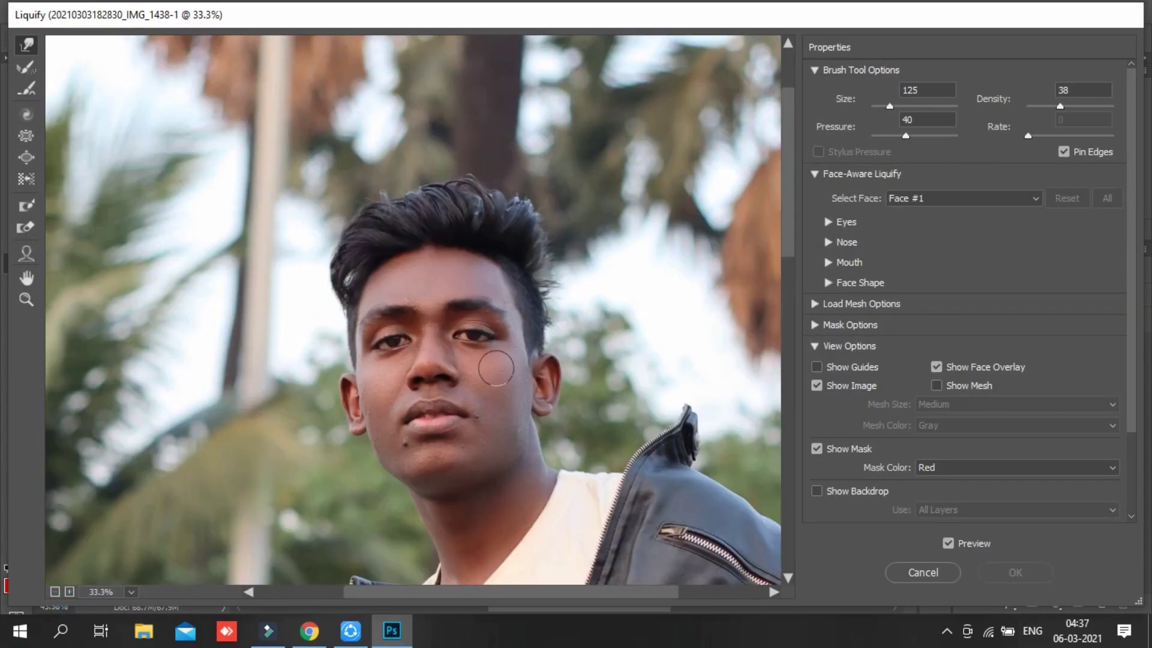
scroll(480, 249, up, 1)
key(bracketright)
key(bracketright)
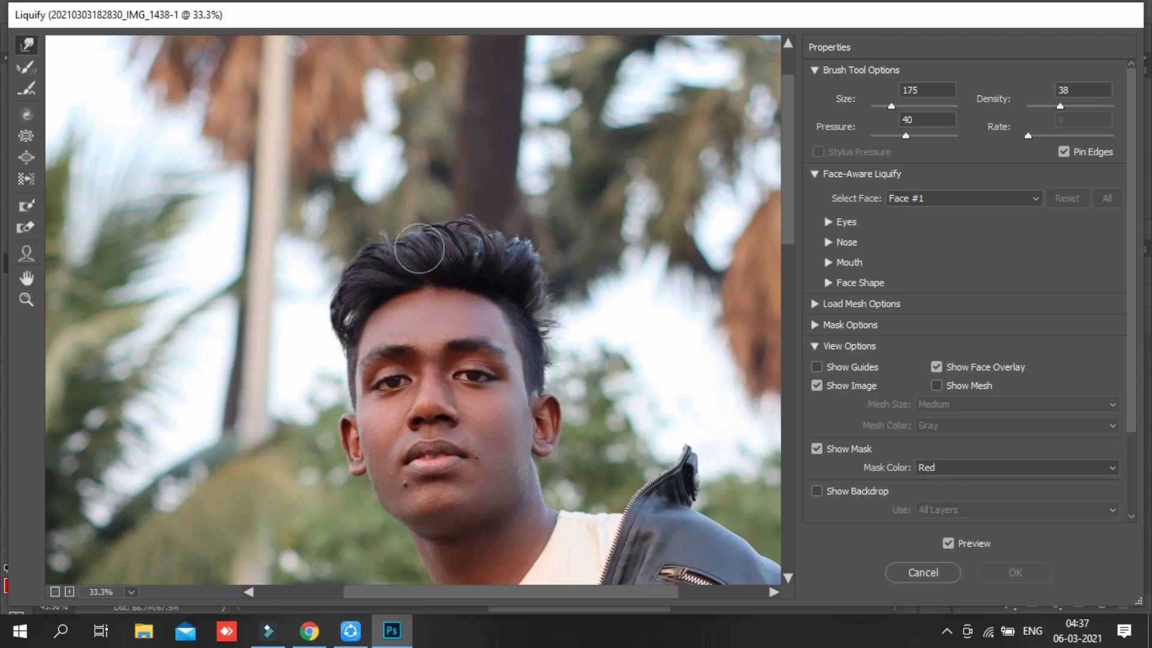
- Warp the top of the hair upward and push the left side outward
mouse_move(403, 230)
mouse_down()
mouse_move(396, 216)
mouse_move(459, 218)
mouse_up()
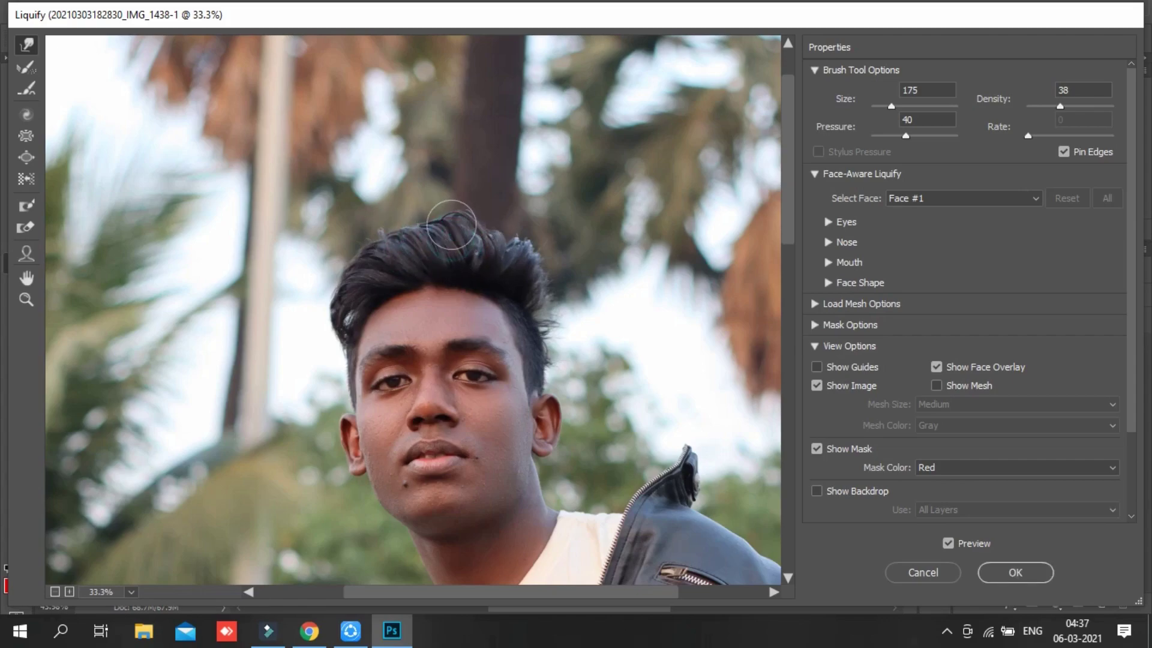
mouse_move(507, 258)
mouse_down()
mouse_move(471, 227)
mouse_move(432, 231)
mouse_up()
mouse_move(353, 275)
mouse_down()
mouse_move(386, 263)
mouse_move(349, 287)
mouse_up()
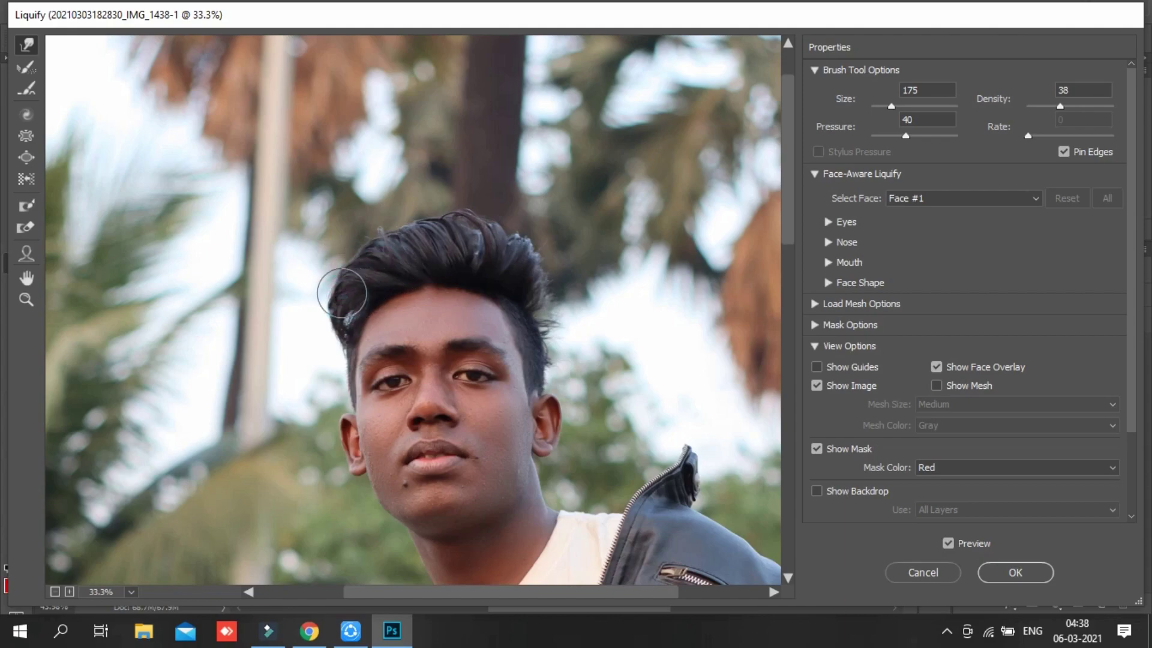
scroll(444, 285, down, 3)
scroll(528, 288, down, 3)
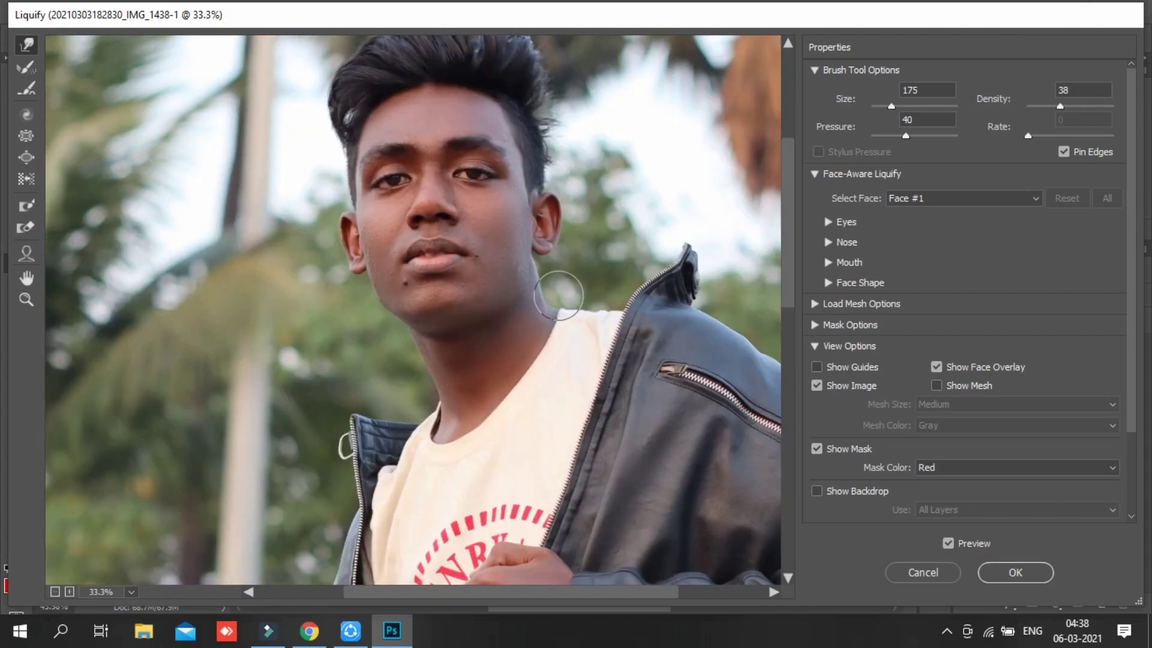
- Touch up the area below the ear with a size-90 brush and apply Liquify
key(bracketleft)
key(bracketleft)
key(bracketleft)
key(bracketleft)
key(bracketright)
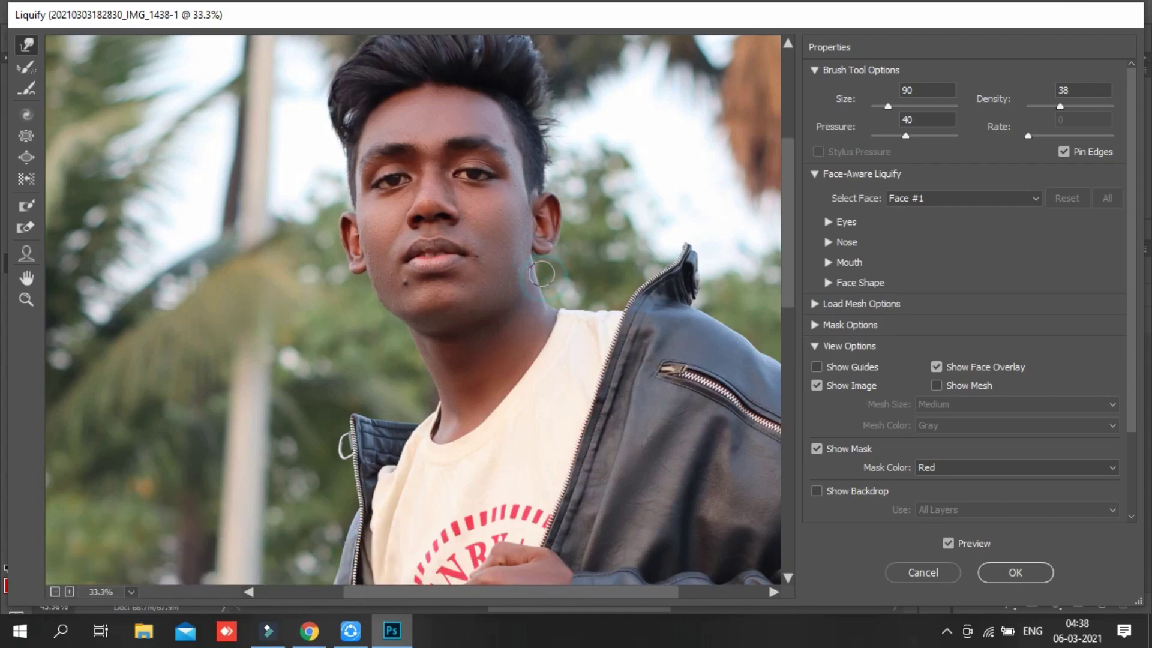
click(535, 274)
scroll(462, 260, down, 4)
scroll(453, 259, down, 8)
scroll(450, 259, up, 2)
scroll(451, 260, up, 10)
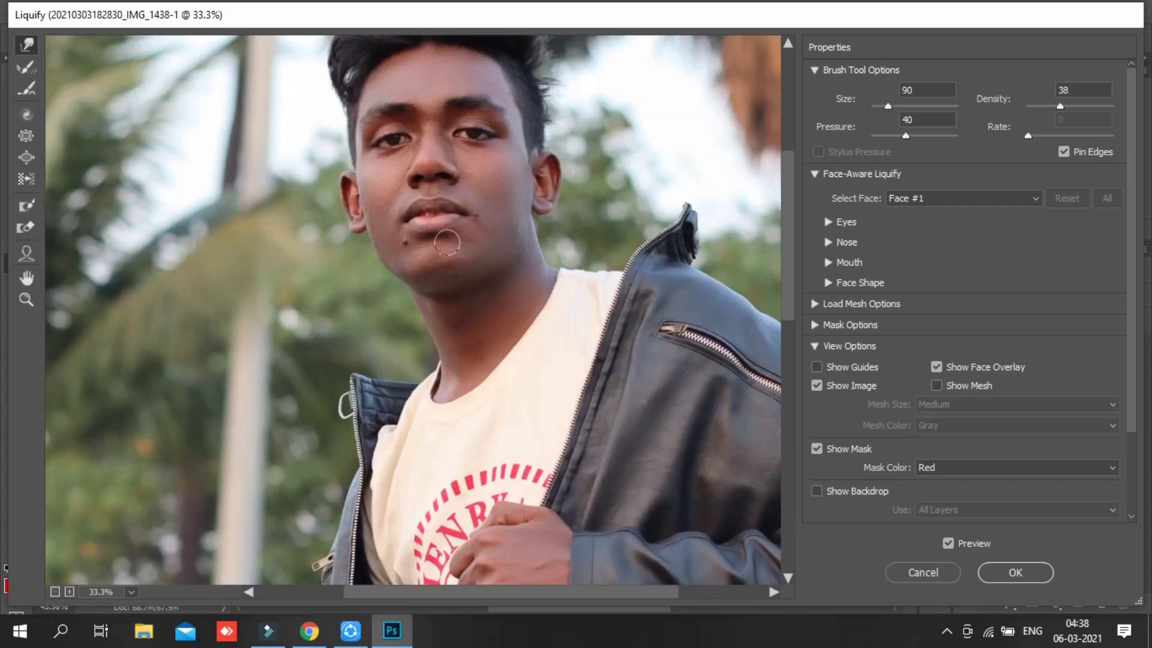
scroll(714, 406, up, 2)
scroll(763, 413, down, 2)
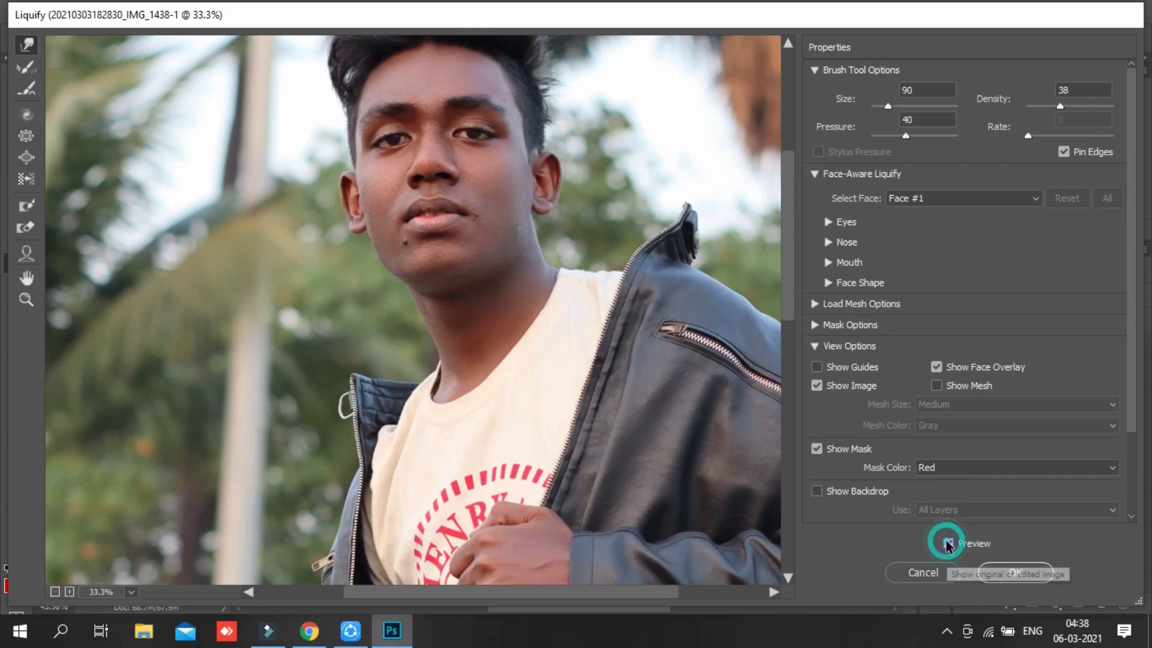
key(Return)
- Zoom out from the face to show the upper body and whole photo
click(16, 527)
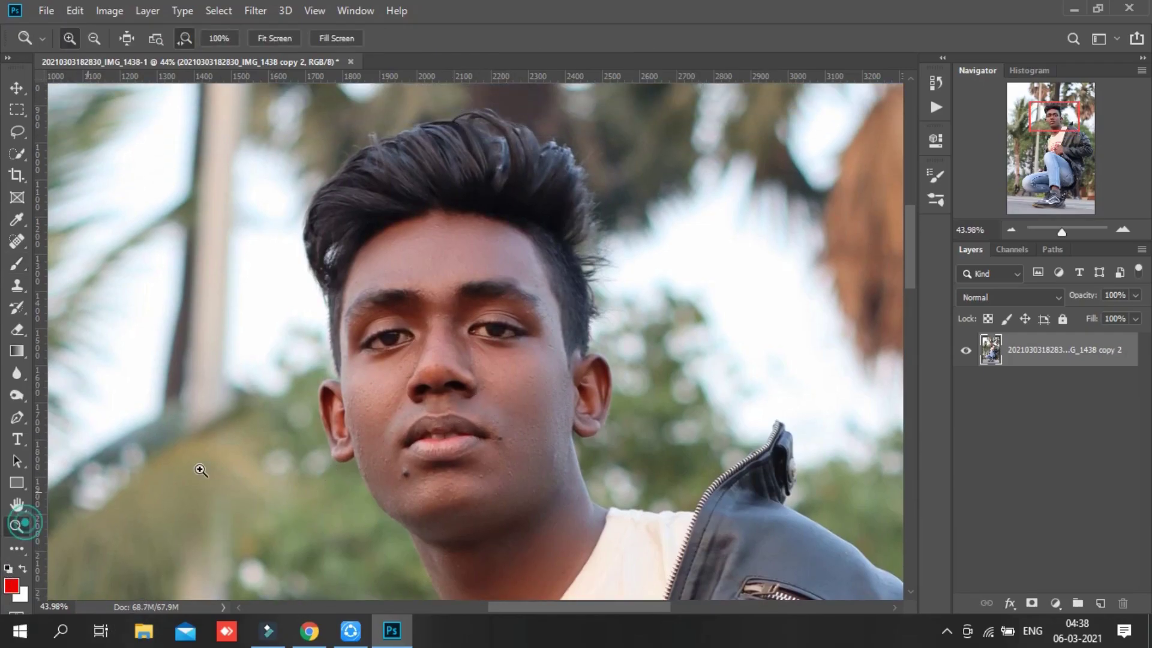
alt+click(338, 410)
scroll(323, 274, down, 2)
alt+click(339, 228)
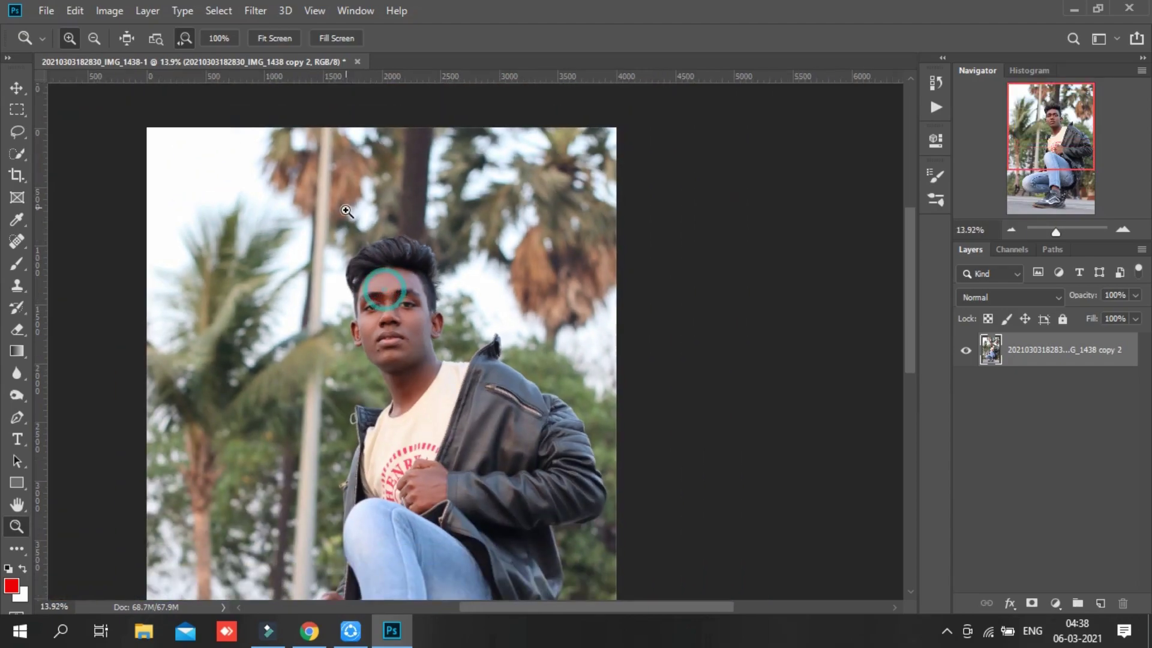
scroll(347, 206, down, 3)
click(275, 38)
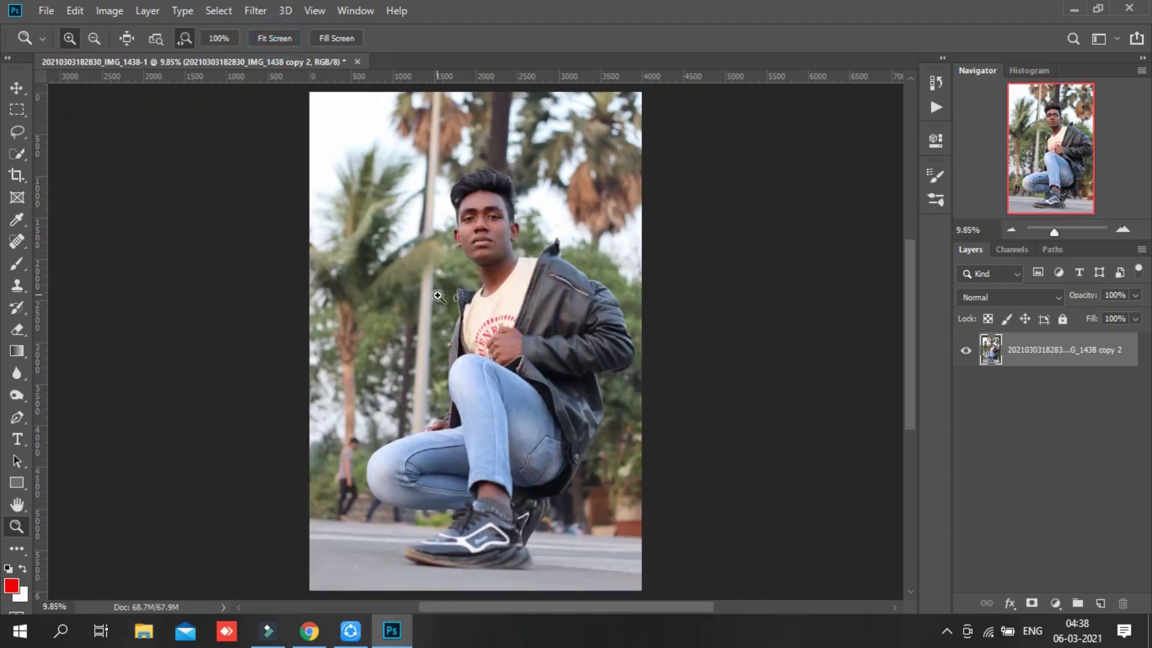
- Fit the photo on screen and duplicate the portrait layer as copy 3
scroll(491, 258, up, 1)
scroll(491, 258, up, 1)
scroll(491, 258, up, 2)
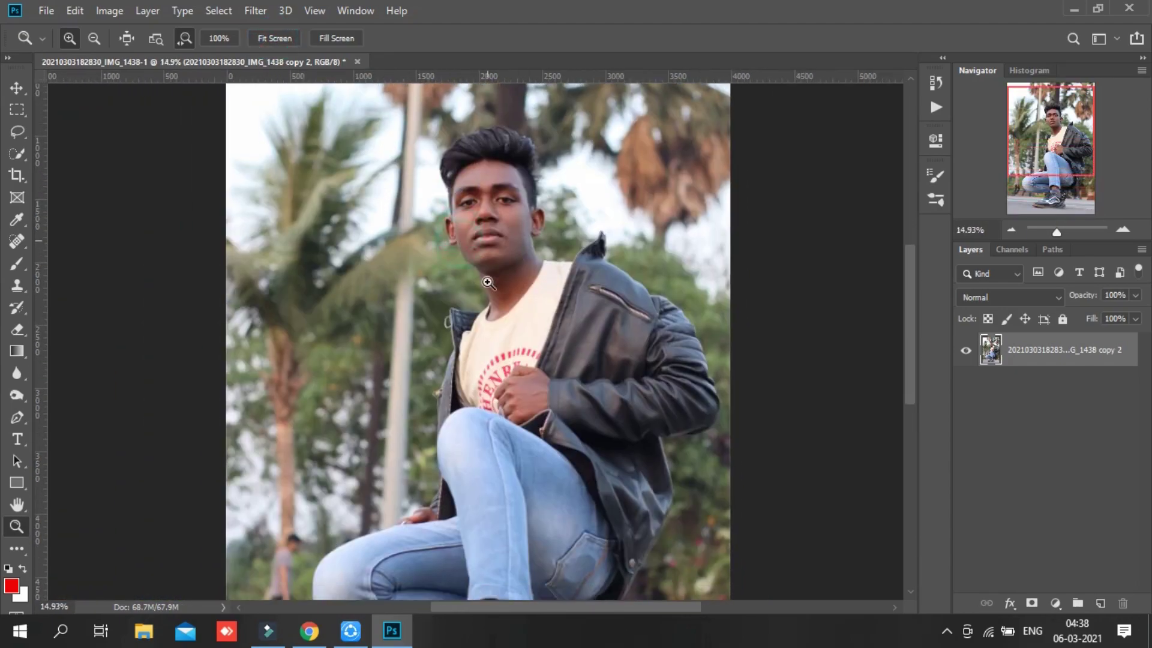
scroll(491, 258, up, 1)
click(267, 37)
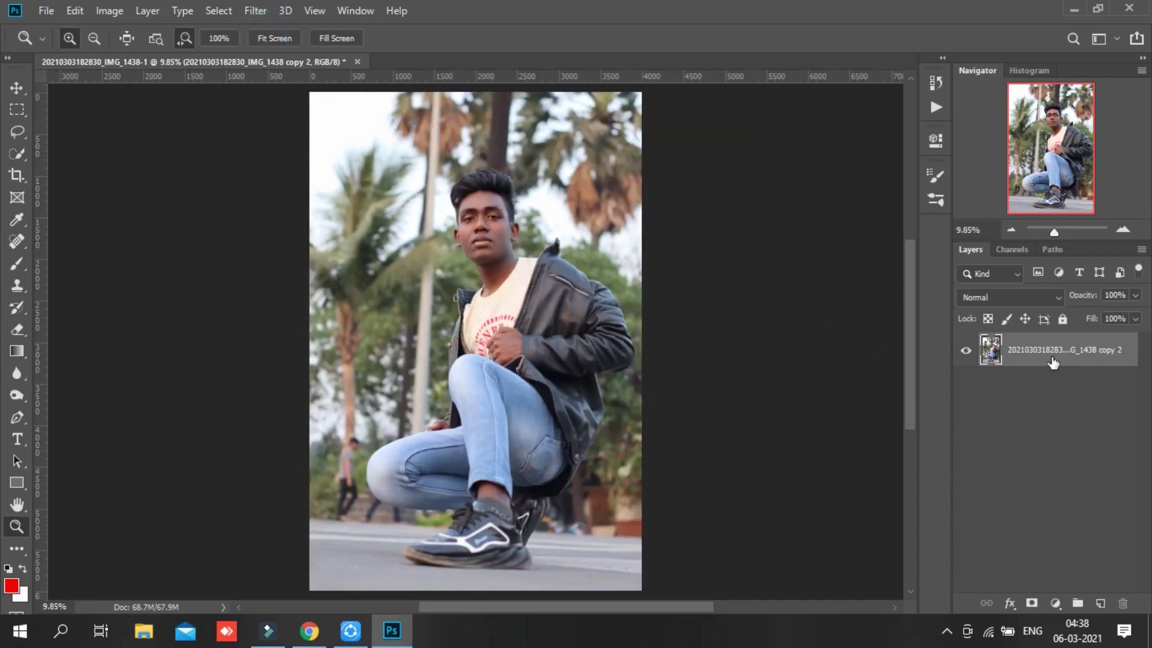
drag(1053, 360, 1101, 602)
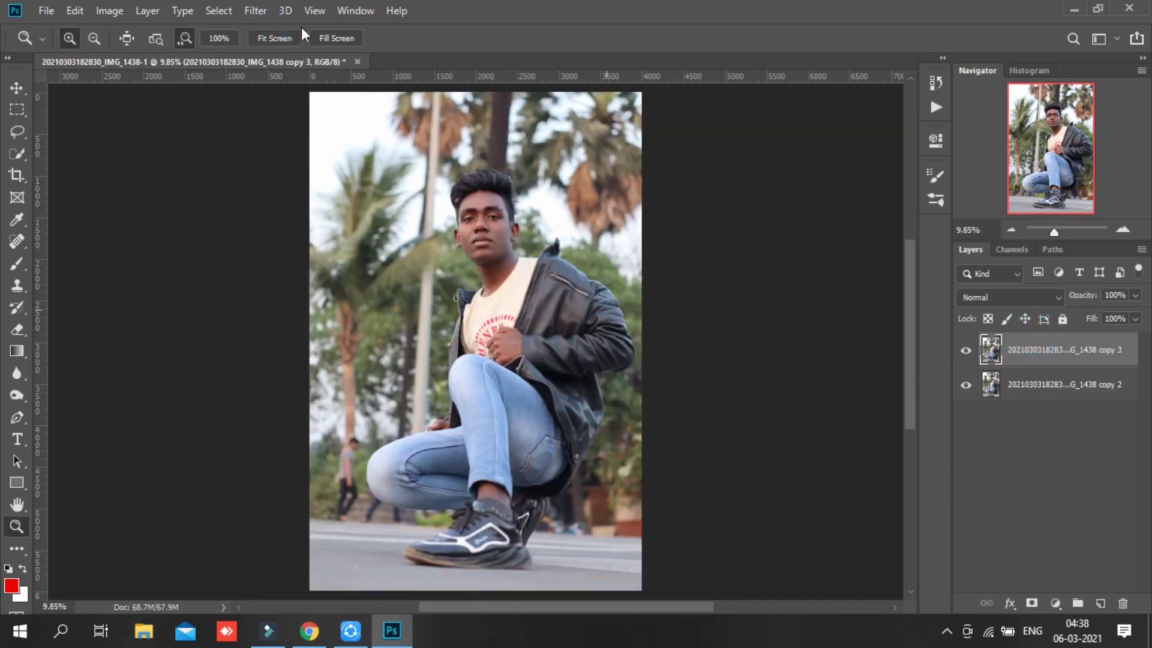
click(255, 10)
- In the Camera Raw filter, set the Blue and Green Primary hues to -100
click(278, 111)
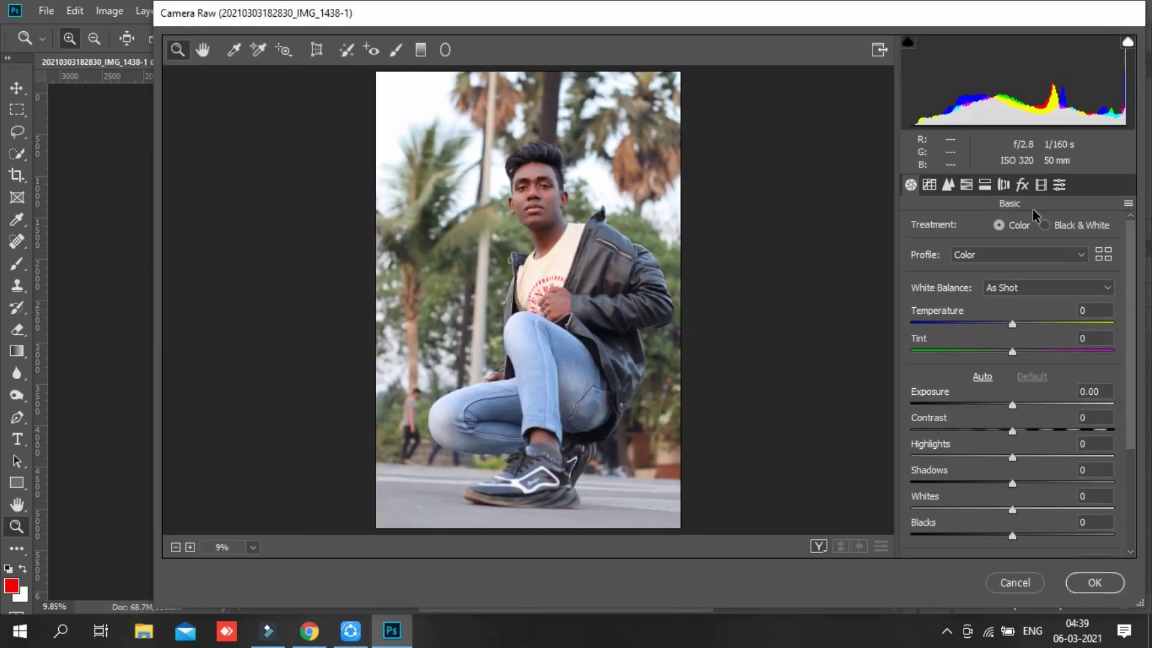
click(1041, 185)
drag(1017, 504, 873, 498)
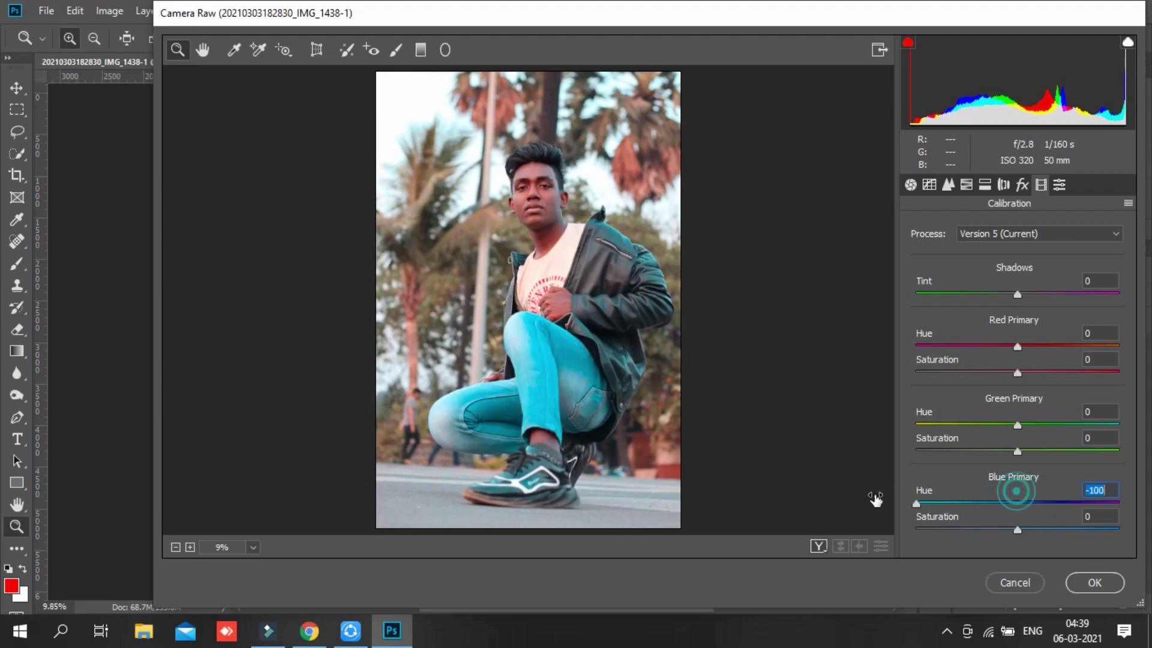
drag(1017, 425, 922, 427)
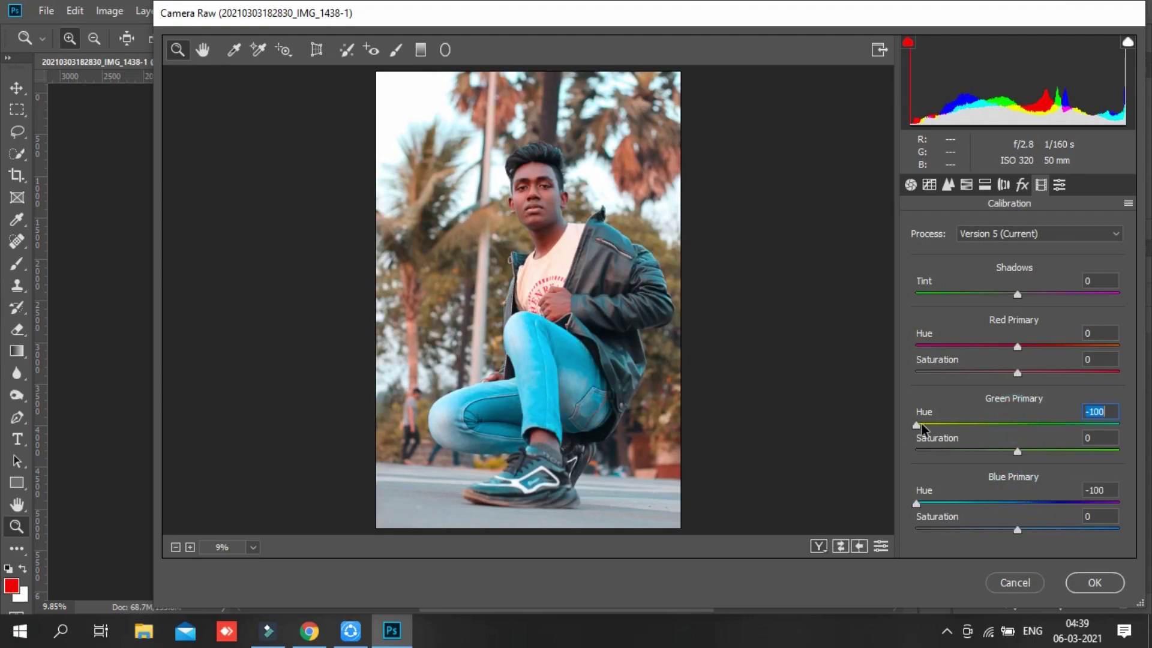
- Shift yellow hues to orange and green hues to -100; lower yellow, blue and aqua saturation
click(966, 184)
drag(1006, 340, 934, 366)
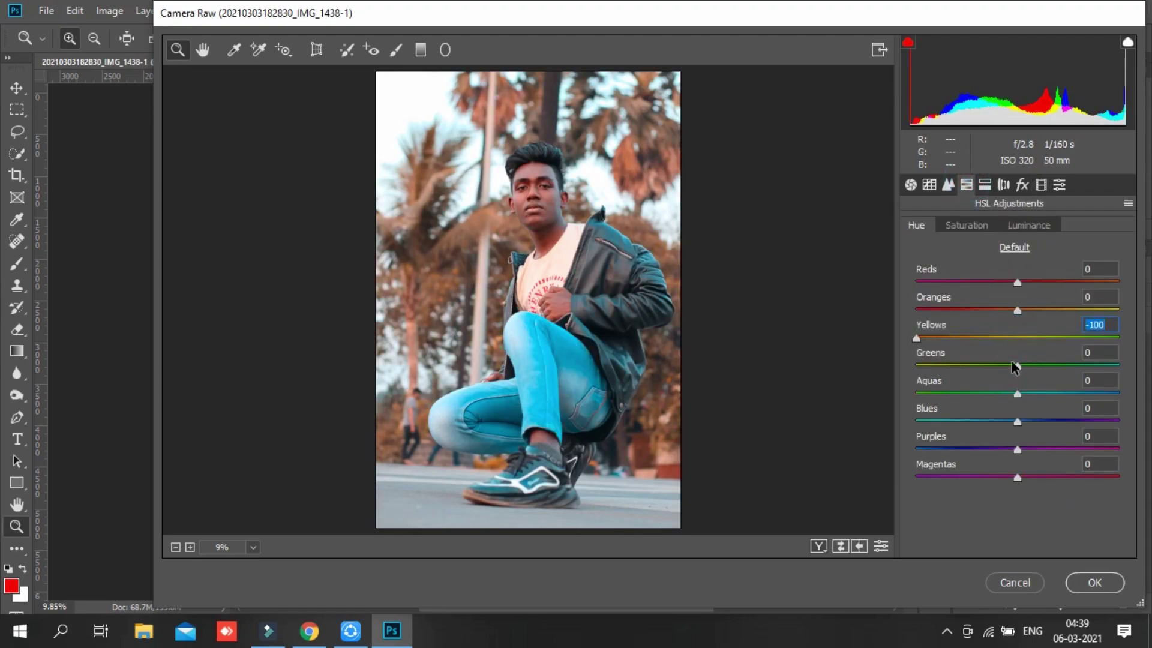
drag(1014, 364, 781, 346)
click(964, 226)
mouse_move(1016, 338)
mouse_down()
mouse_move(927, 332)
mouse_move(962, 333)
mouse_up()
drag(1017, 422, 948, 419)
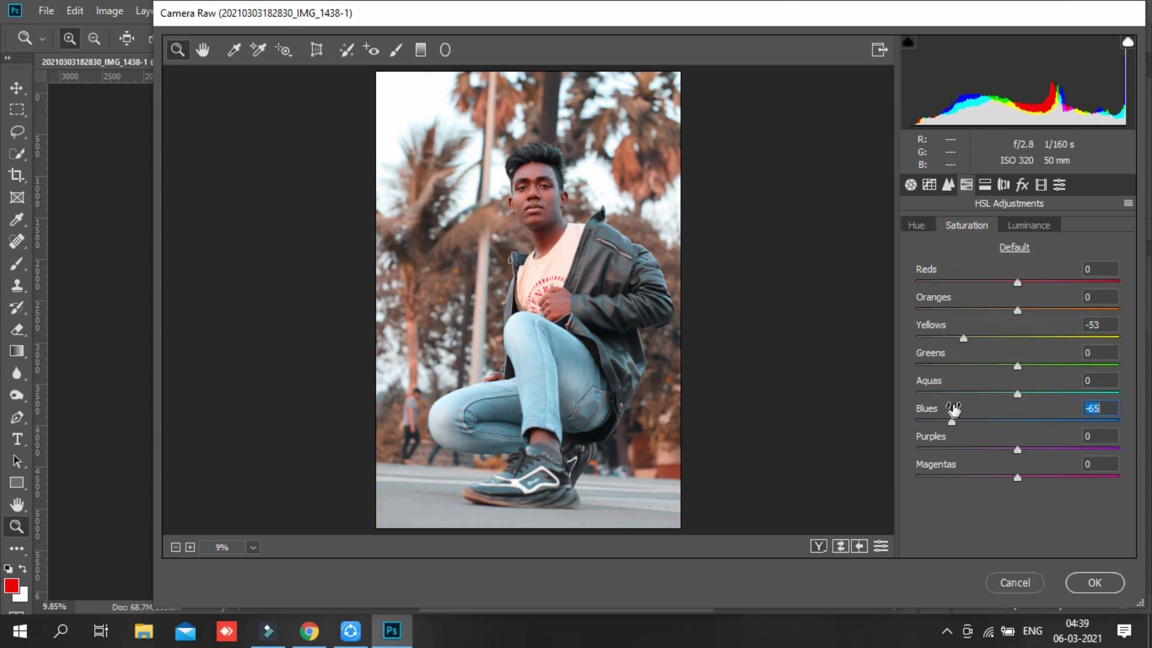
drag(1017, 393, 1003, 392)
- Set highlights -59, shadows +58, temperature +6, a touch of clarity, and vibrance -9
click(910, 184)
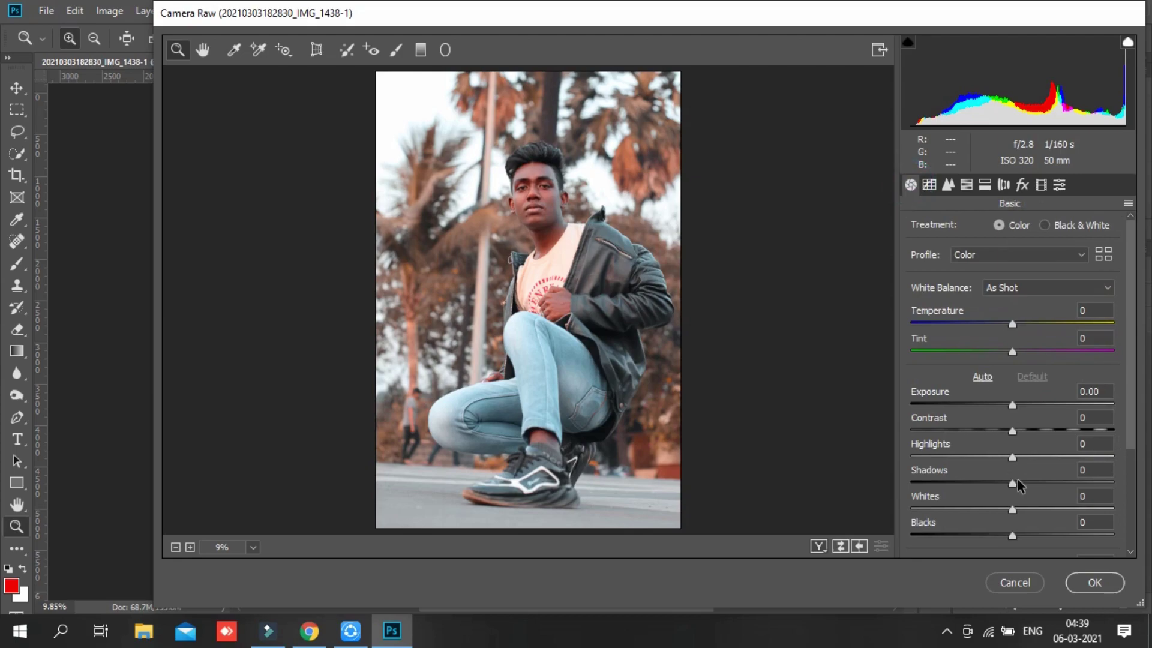
drag(1012, 457, 952, 457)
mouse_move(1012, 483)
mouse_down()
mouse_move(1072, 485)
mouse_move(995, 510)
mouse_move(998, 536)
mouse_up()
scroll(1016, 394, down, 2)
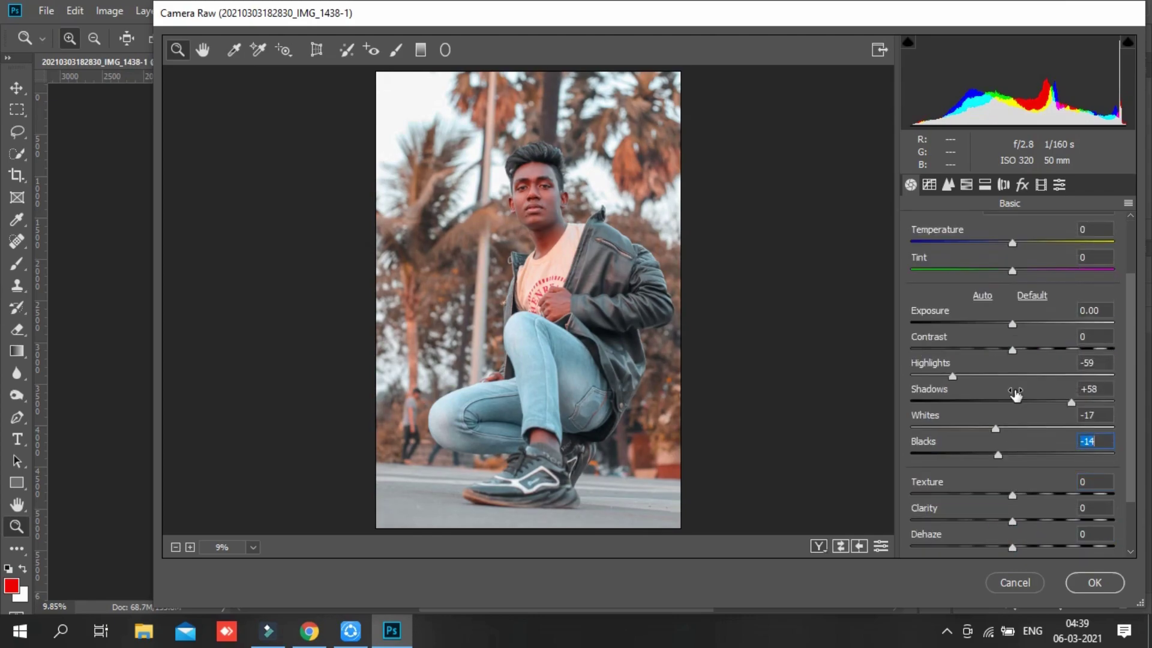
drag(1015, 242, 1022, 243)
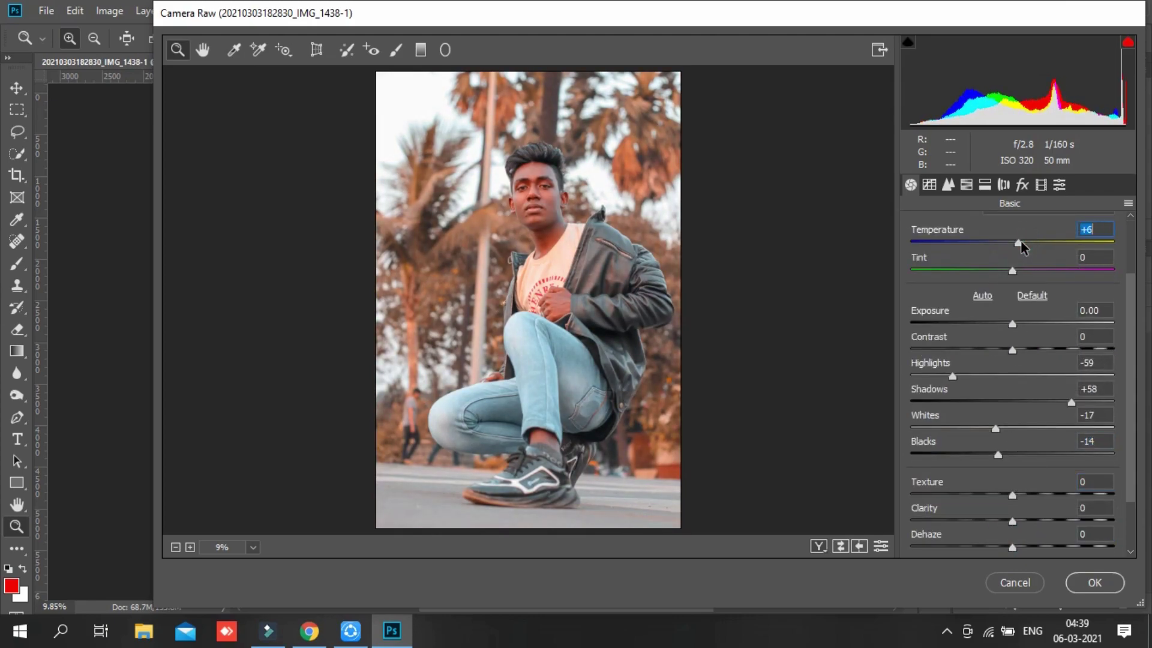
scroll(966, 398, down, 2)
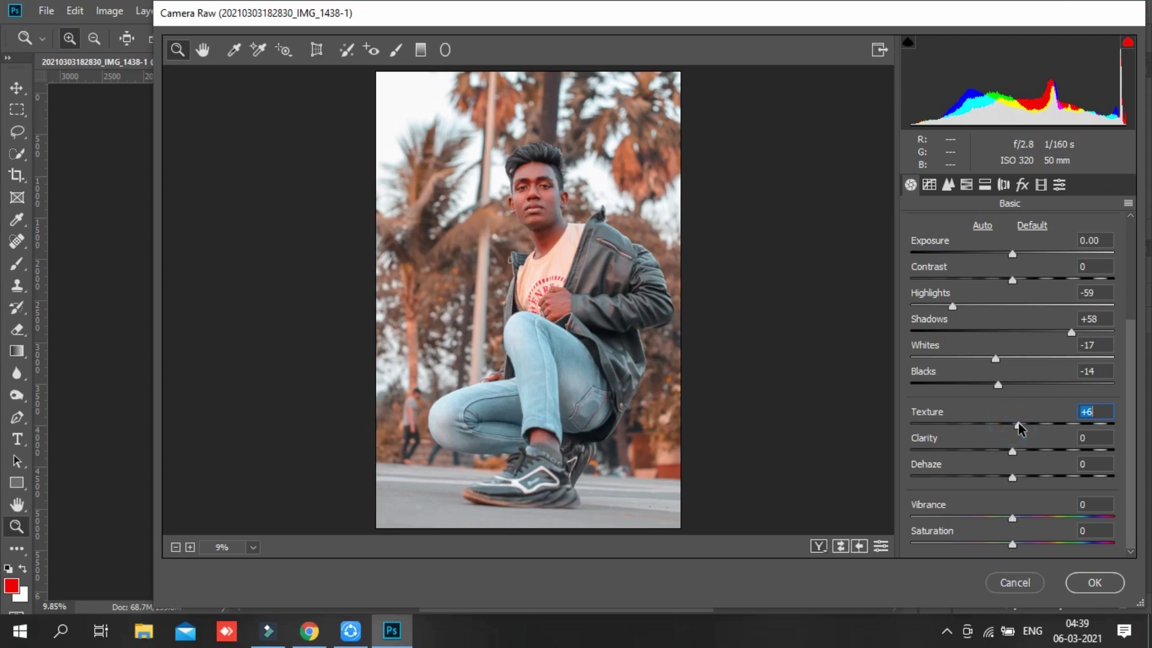
drag(1011, 450, 1015, 452)
drag(1008, 516, 999, 516)
- Set sharpening amount to 24, trim orange saturation, brighten oranges, and reset clarity to 0
click(950, 185)
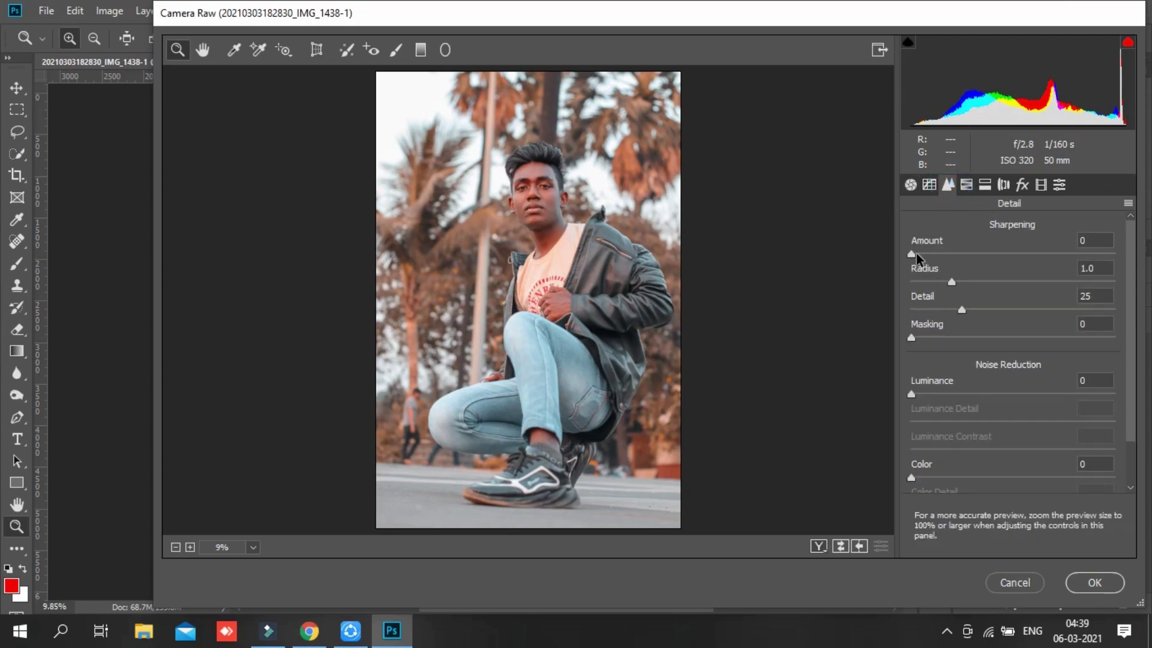
drag(911, 254, 943, 254)
click(964, 186)
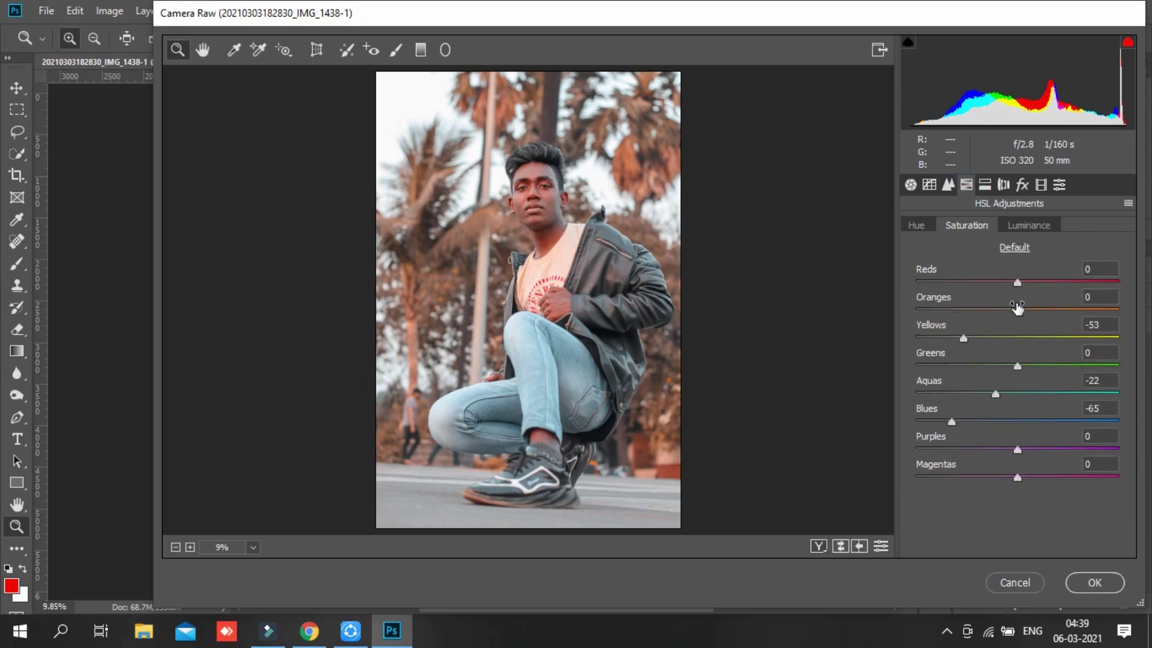
mouse_move(1017, 307)
mouse_down()
mouse_move(999, 310)
mouse_move(1050, 310)
mouse_up()
click(1029, 226)
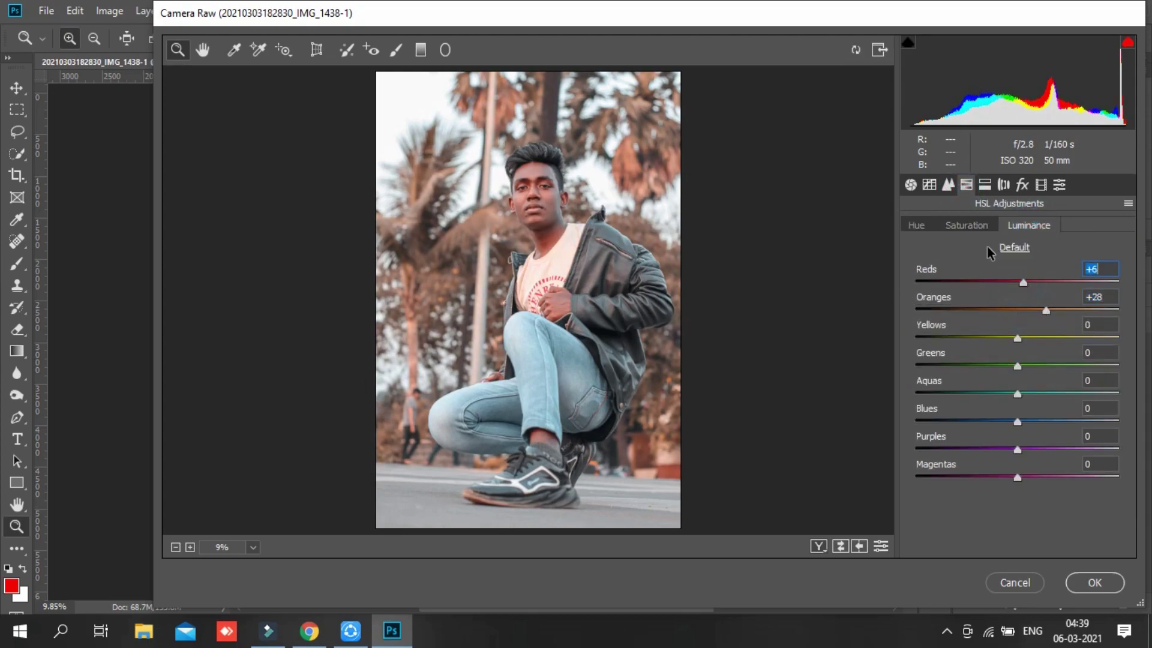
click(910, 184)
double_click(1026, 449)
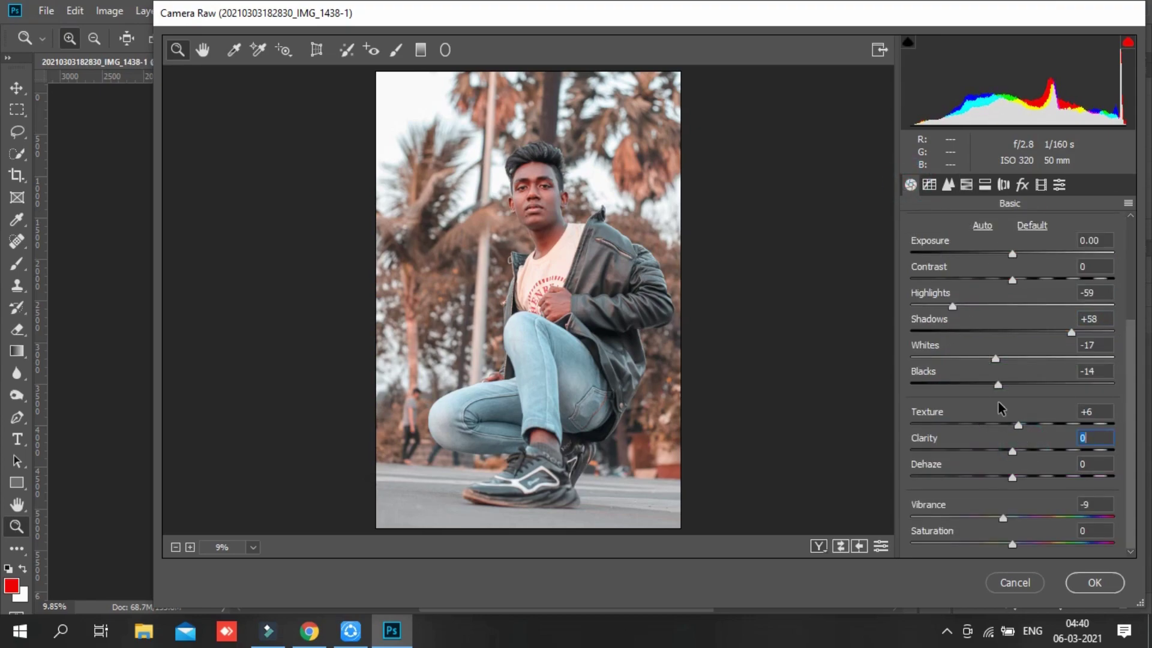
- Fine-tune red and orange saturation; set red luminance +14, greens -24, and darken yellows, aquas, blues
click(948, 184)
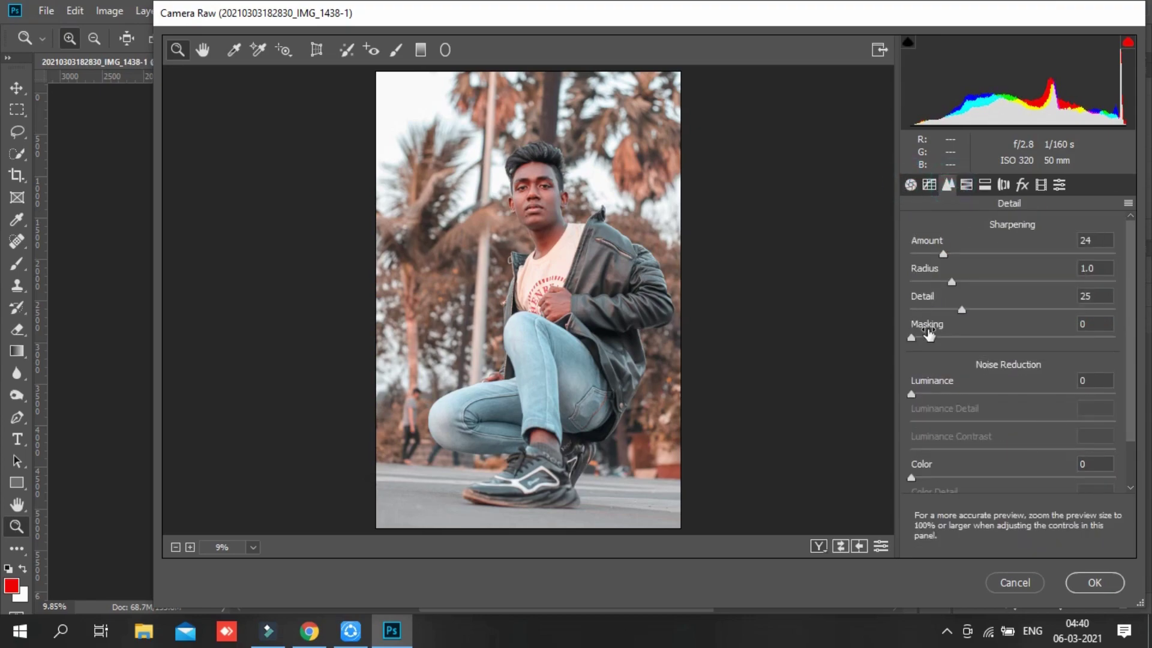
click(966, 184)
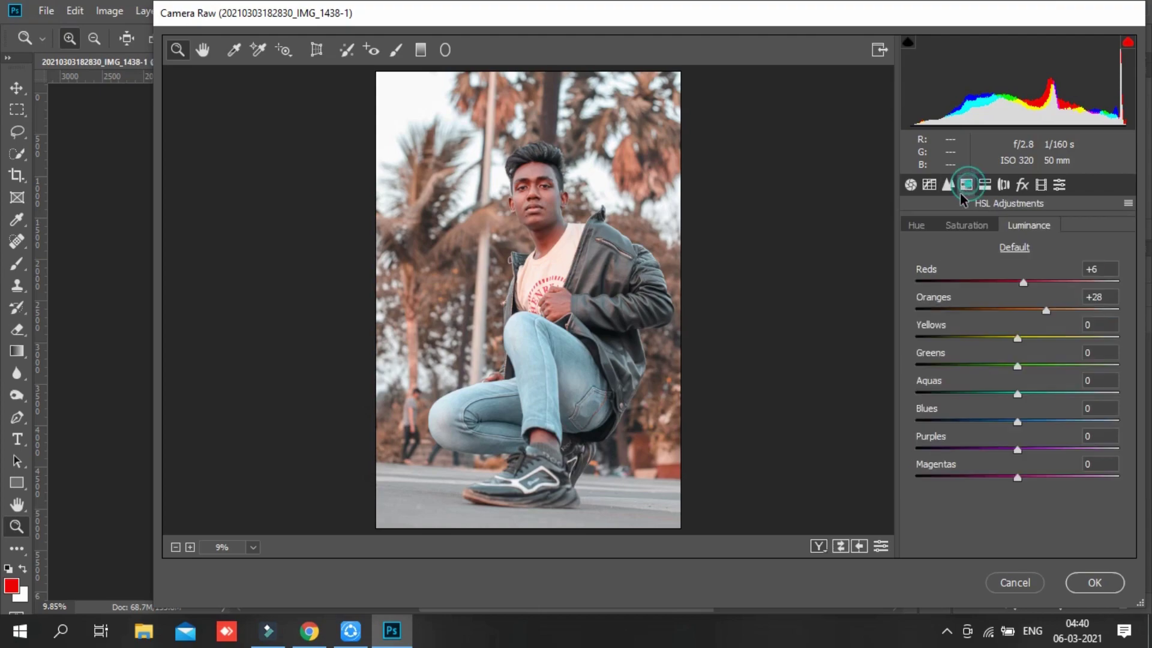
click(966, 225)
click(1015, 283)
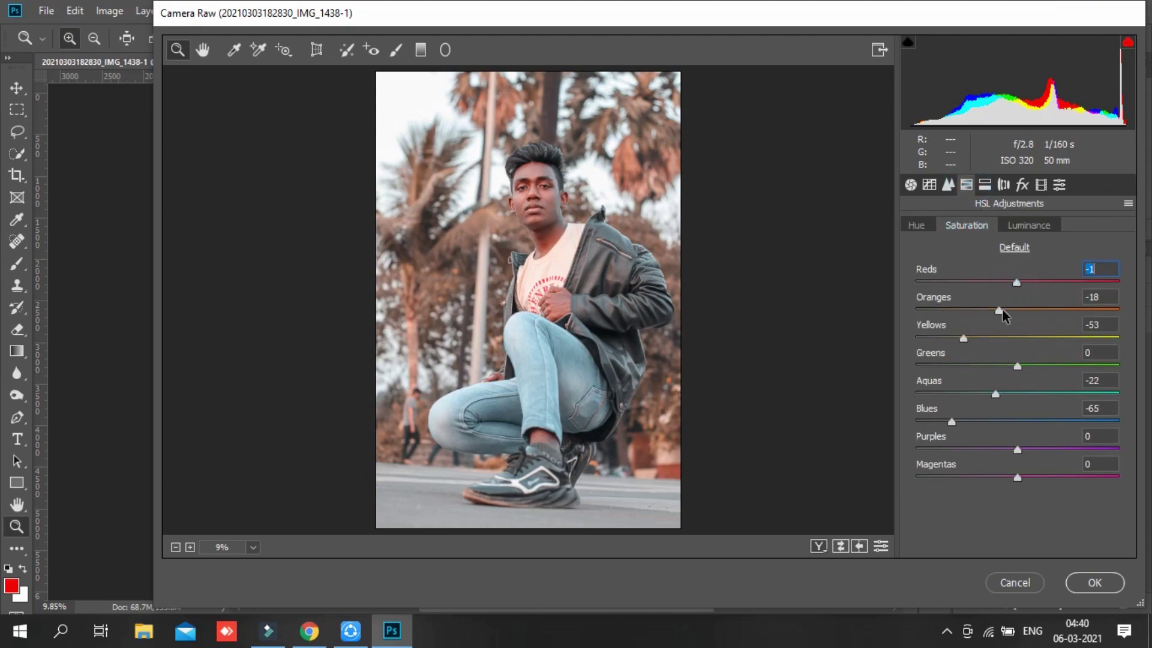
click(1001, 308)
click(1037, 225)
click(1031, 282)
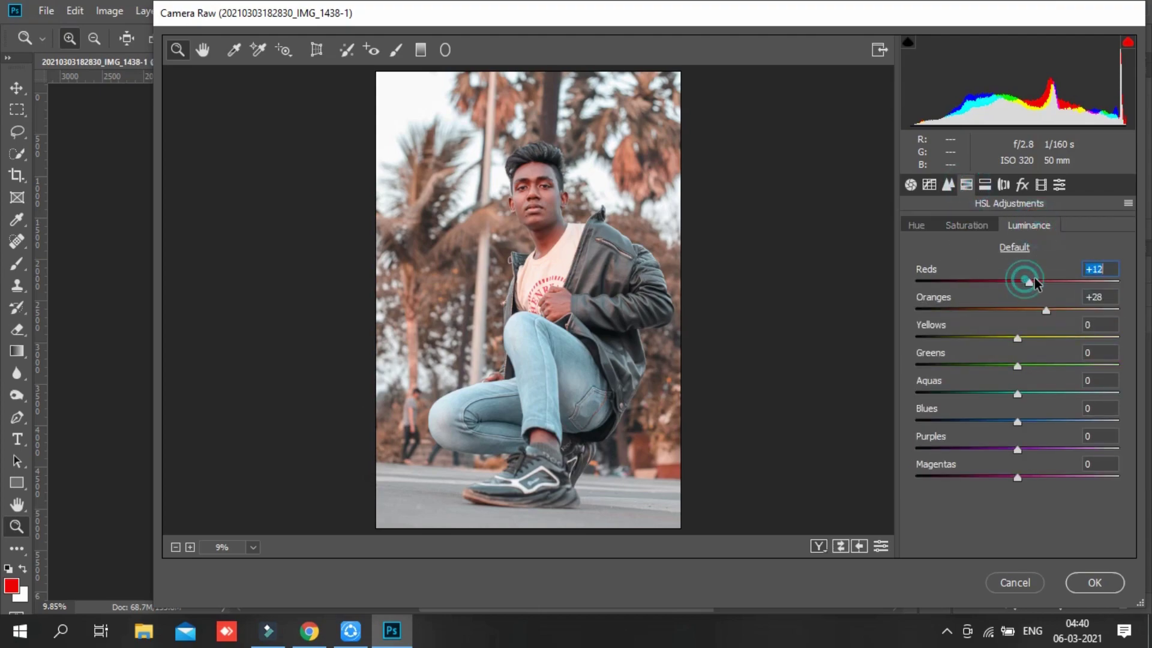
mouse_move(1017, 366)
mouse_down()
mouse_move(993, 365)
mouse_move(993, 338)
mouse_up()
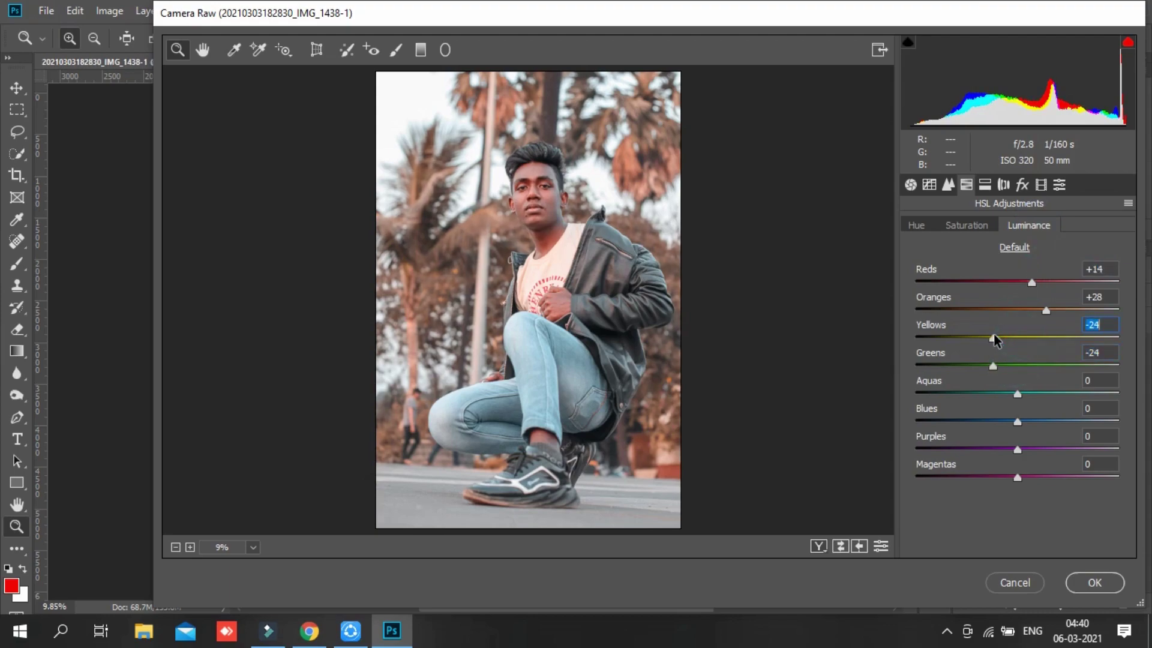
mouse_move(1016, 393)
mouse_down()
mouse_move(1001, 394)
mouse_move(1003, 421)
mouse_up()
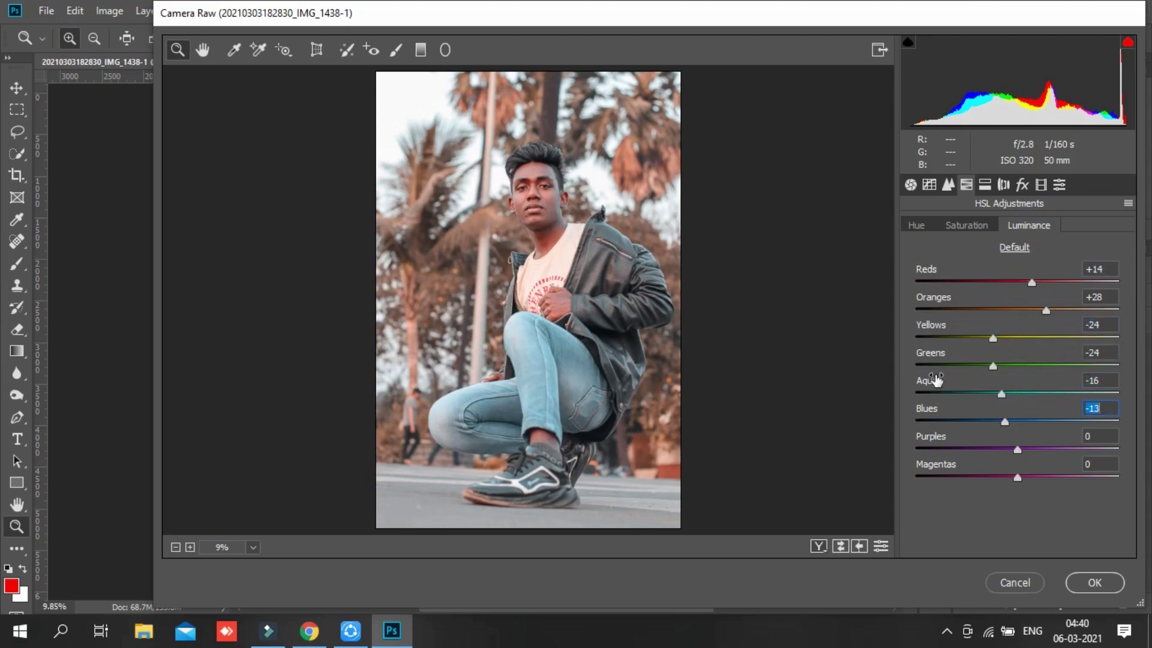
- Add a -13 vignette and a little film grain
click(1041, 184)
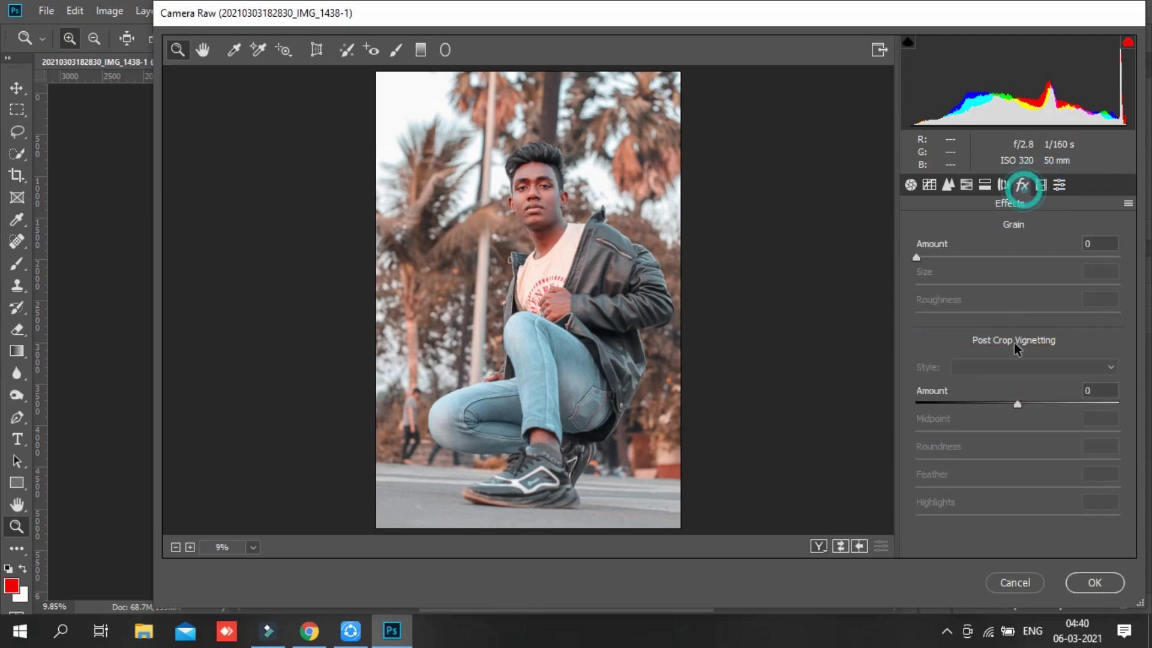
drag(1017, 402, 1003, 403)
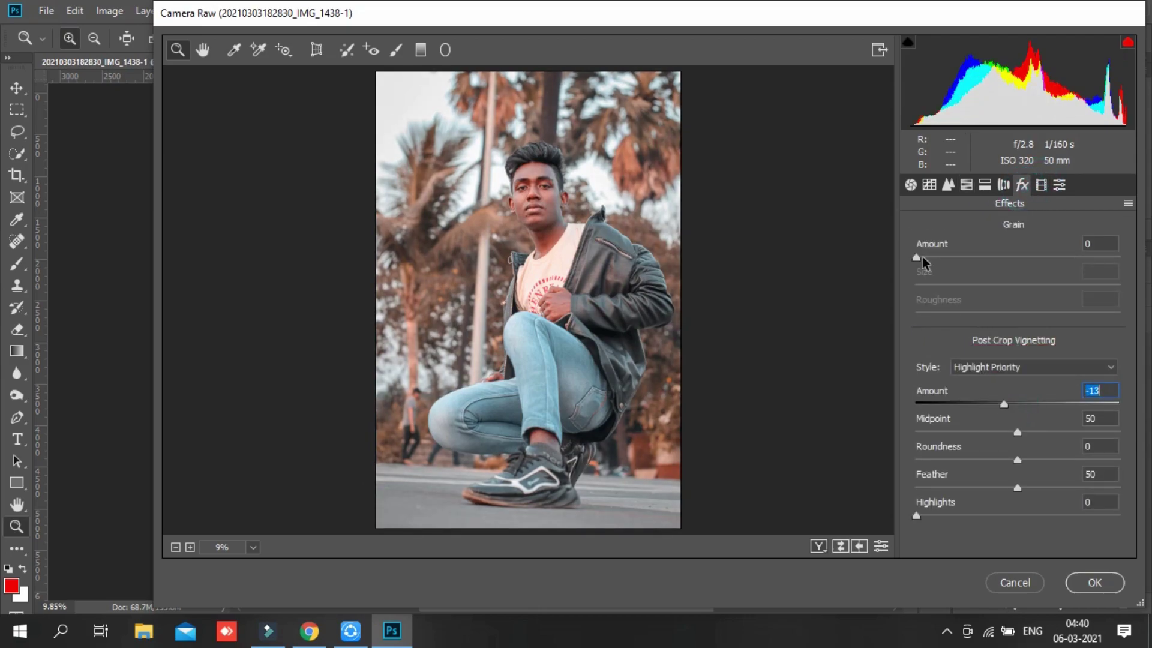
drag(916, 257, 933, 258)
click(948, 184)
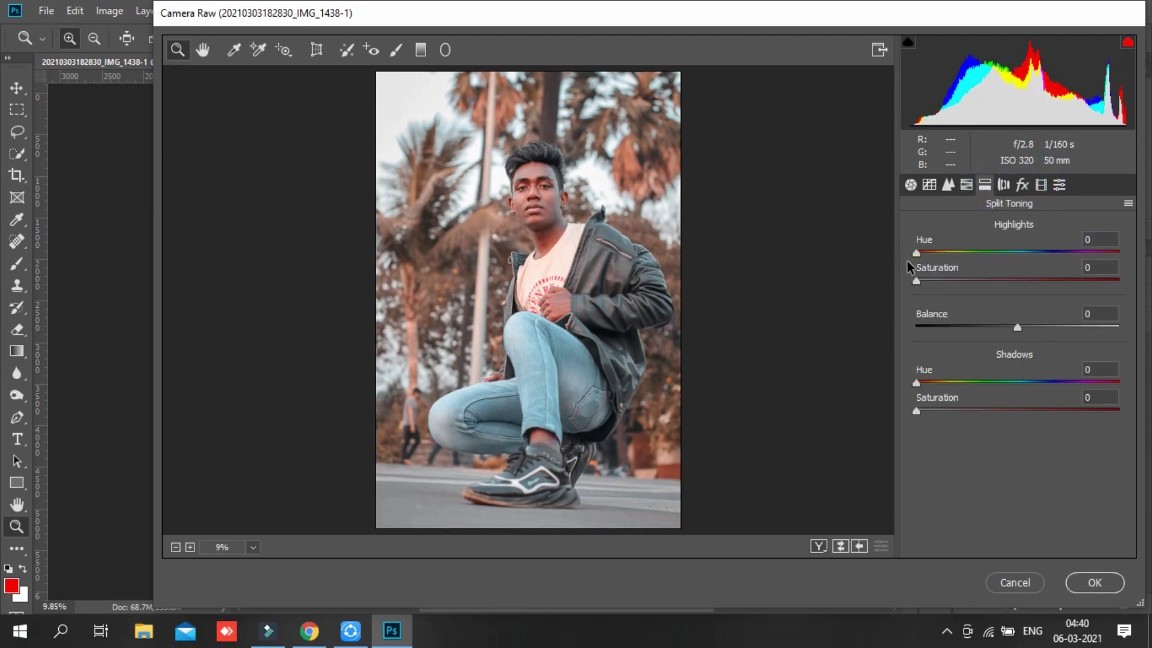
- Shape the point tone curve with a shadow point, lowered white point and lifted black point
click(929, 185)
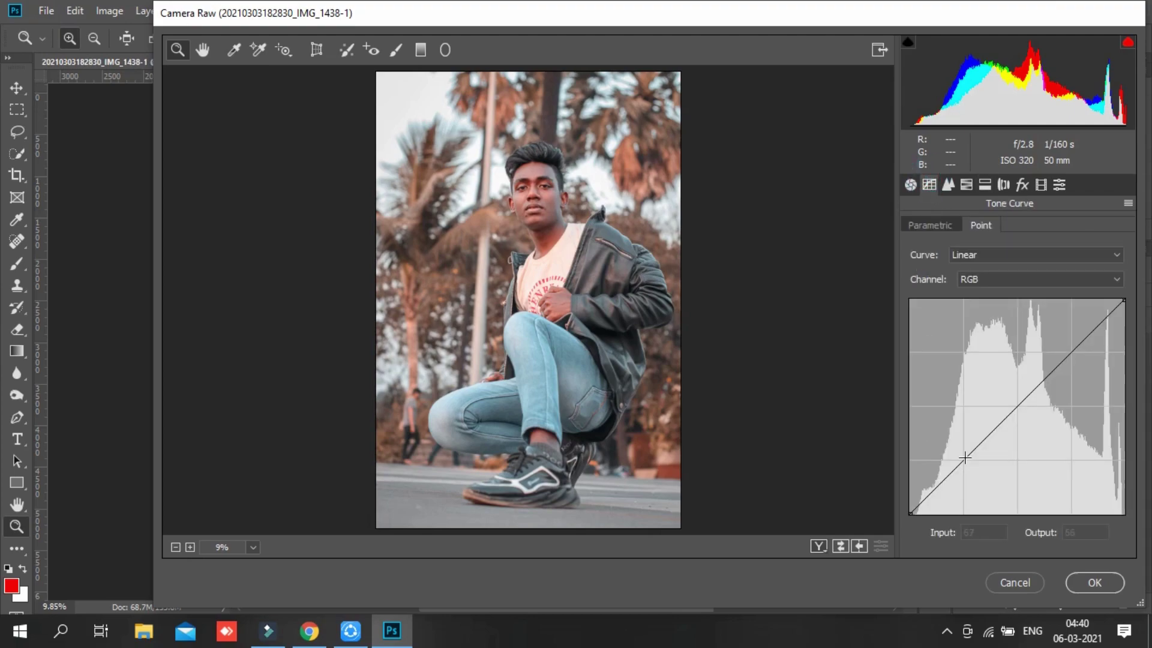
drag(964, 457, 962, 456)
drag(1121, 301, 1123, 306)
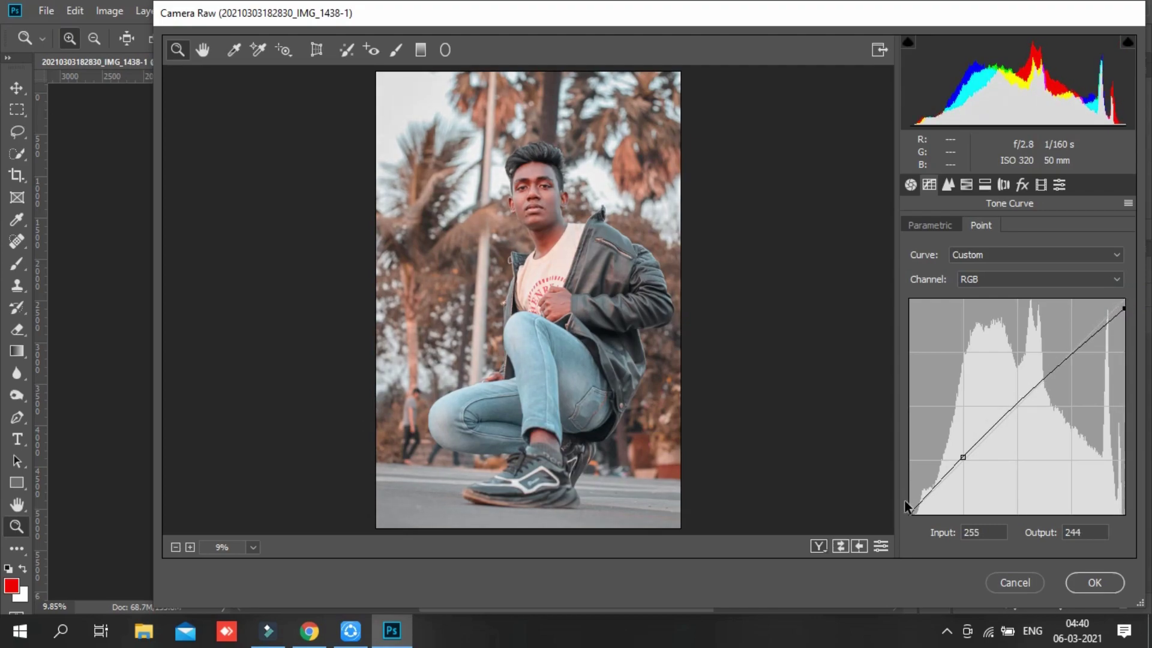
drag(910, 512, 913, 505)
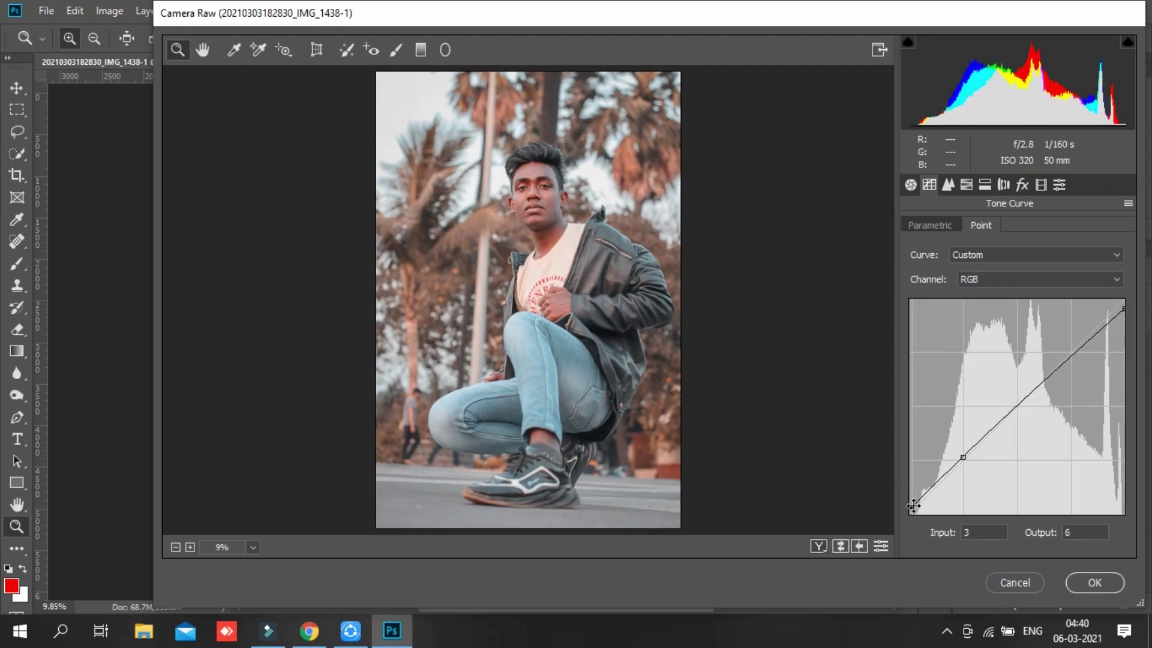
click(422, 51)
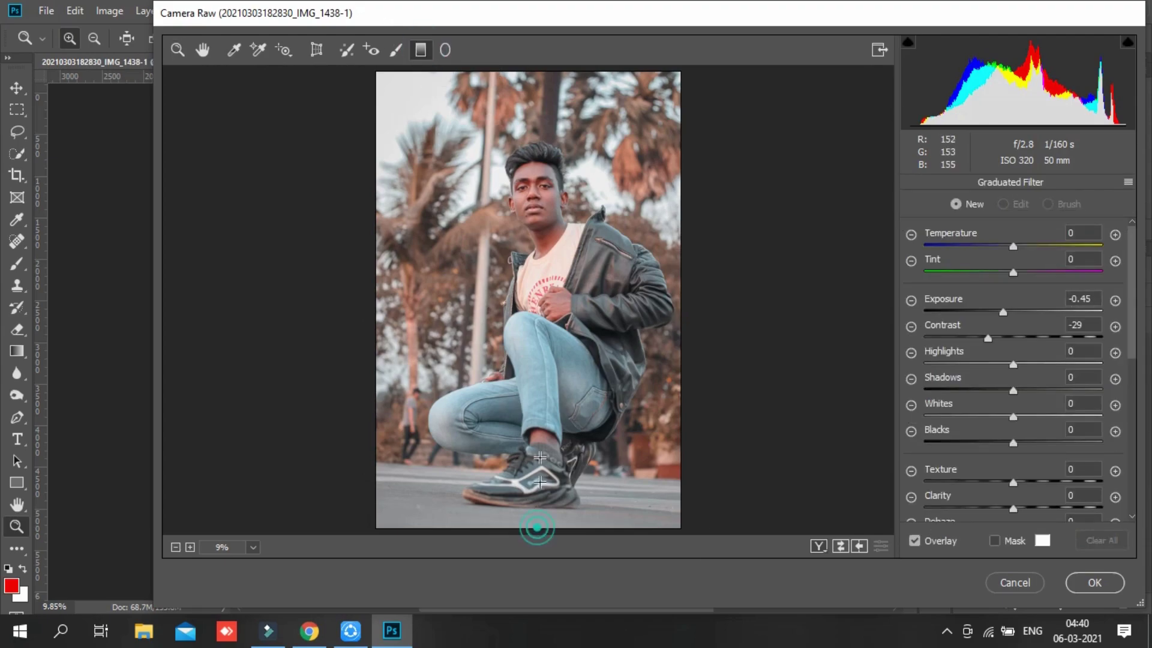
- Darken the road with a graduated filter from the bottom, at -0.65 exposure
drag(535, 531, 554, 355)
drag(543, 447, 539, 464)
drag(1002, 312, 998, 312)
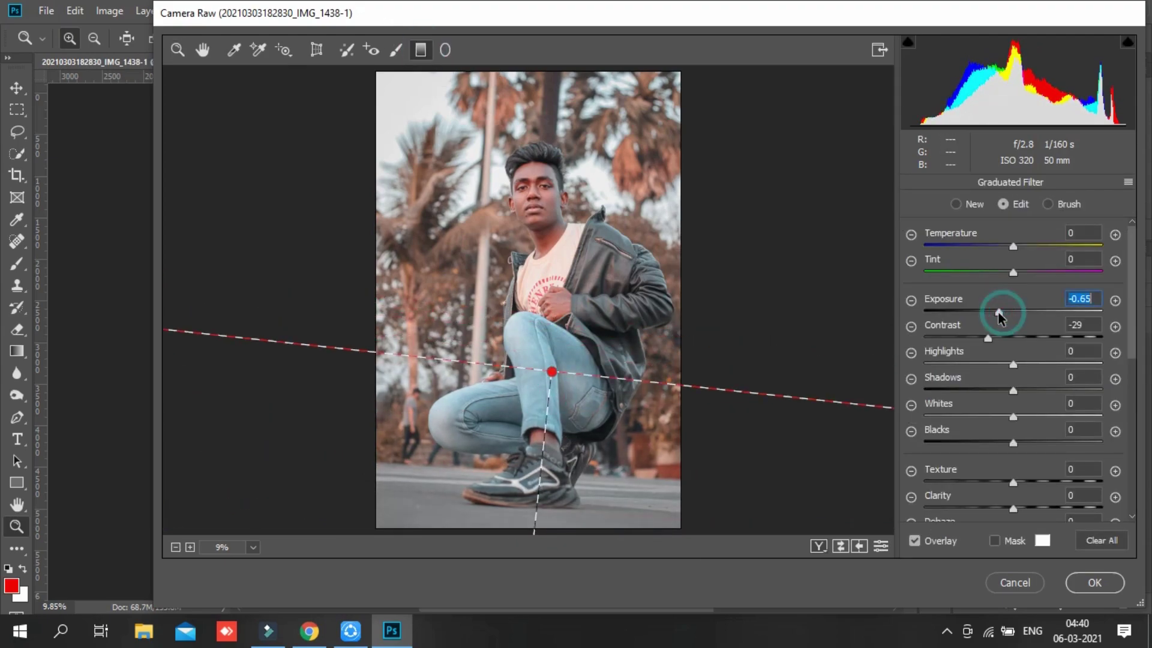
scroll(1014, 360, down, 2)
drag(1013, 466, 1022, 466)
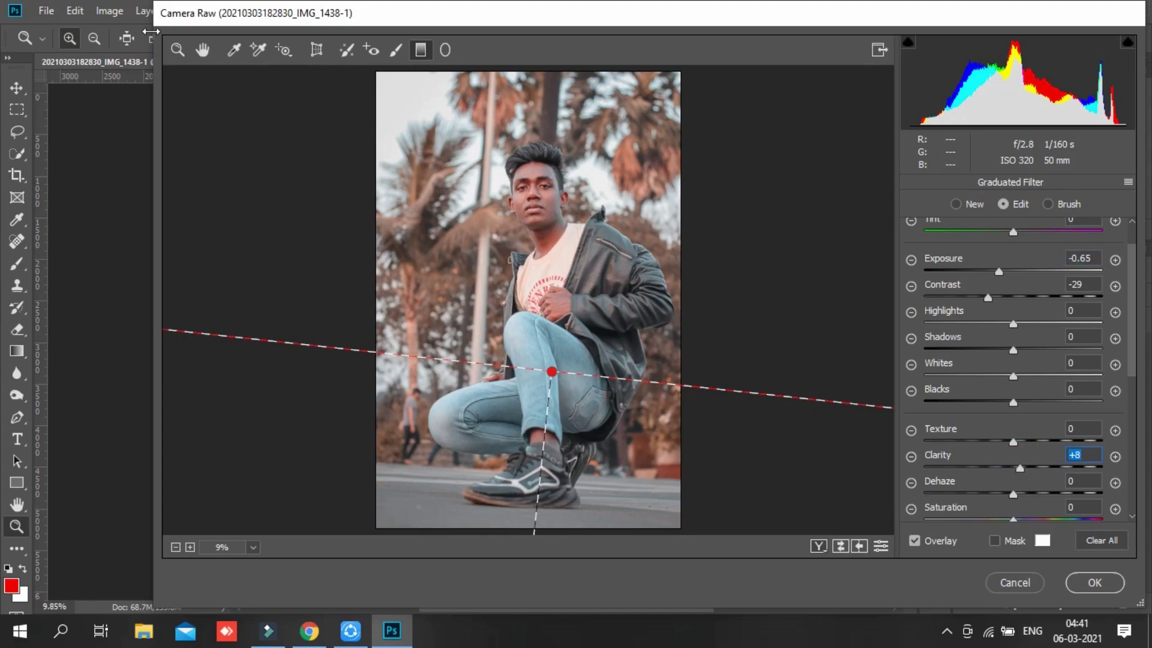
- Set Blue Primary saturation to -11, compare before and after, and apply the Camera Raw grade
key(z)
click(575, 235)
click(571, 249)
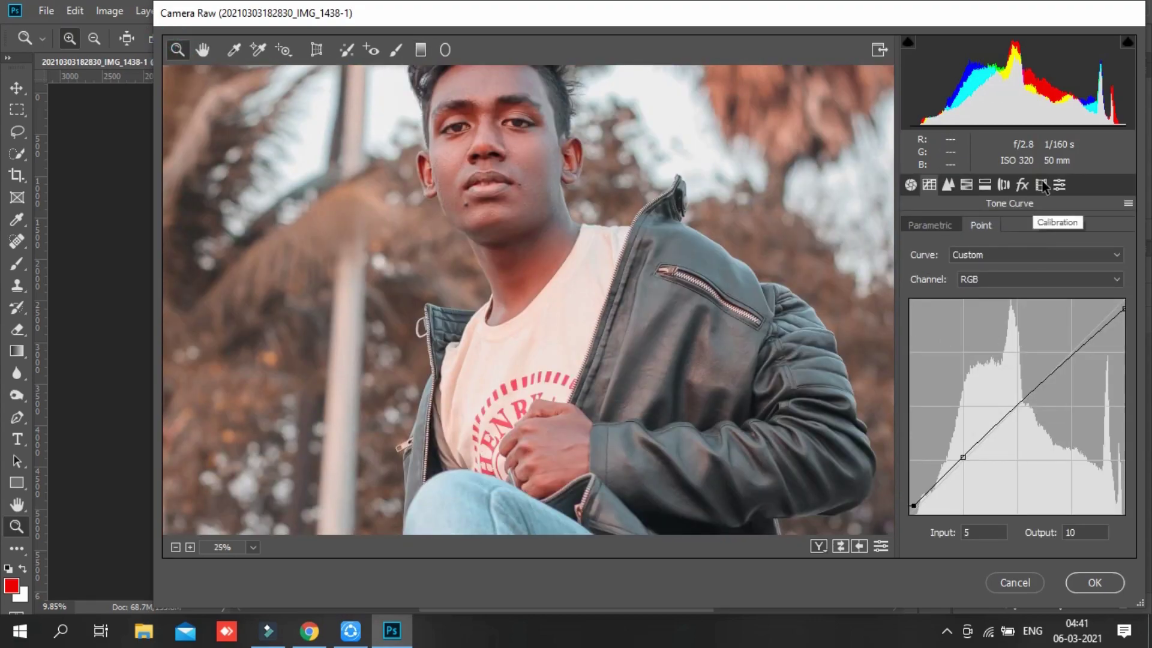
click(1041, 184)
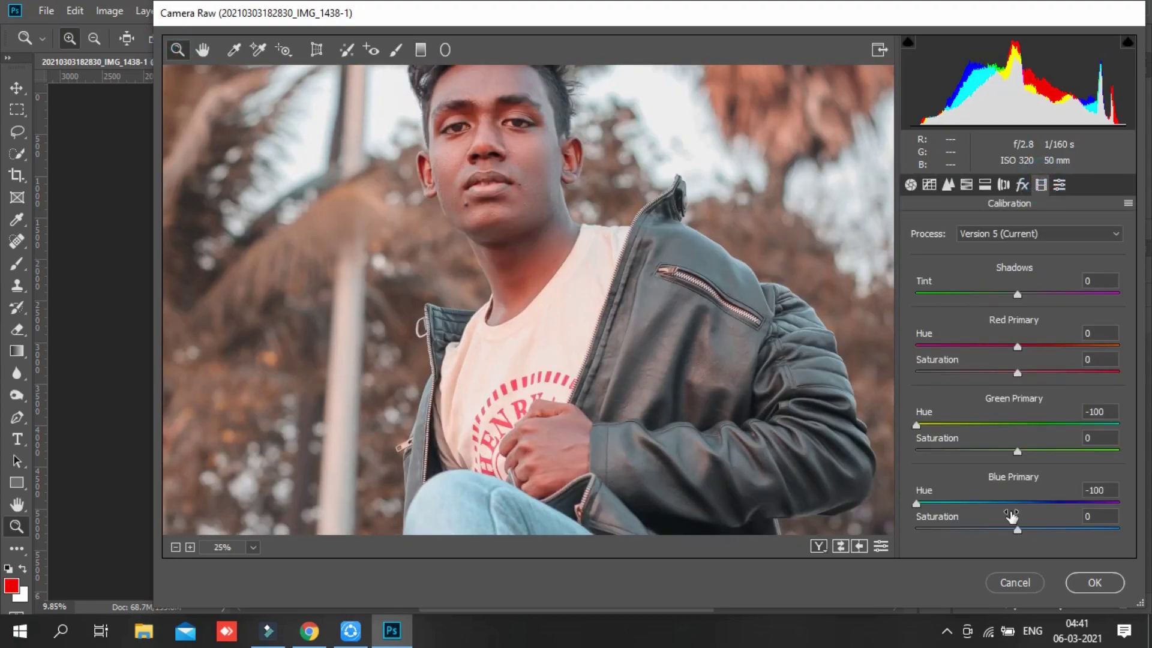
drag(1017, 528, 1006, 529)
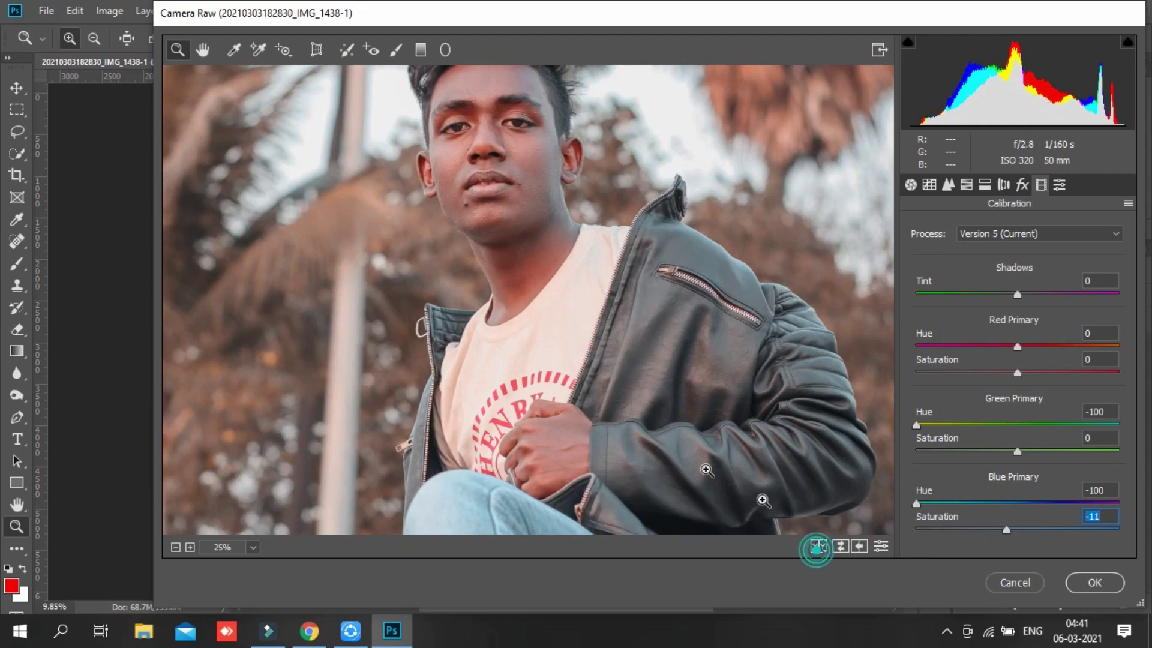
click(818, 546)
click(1091, 585)
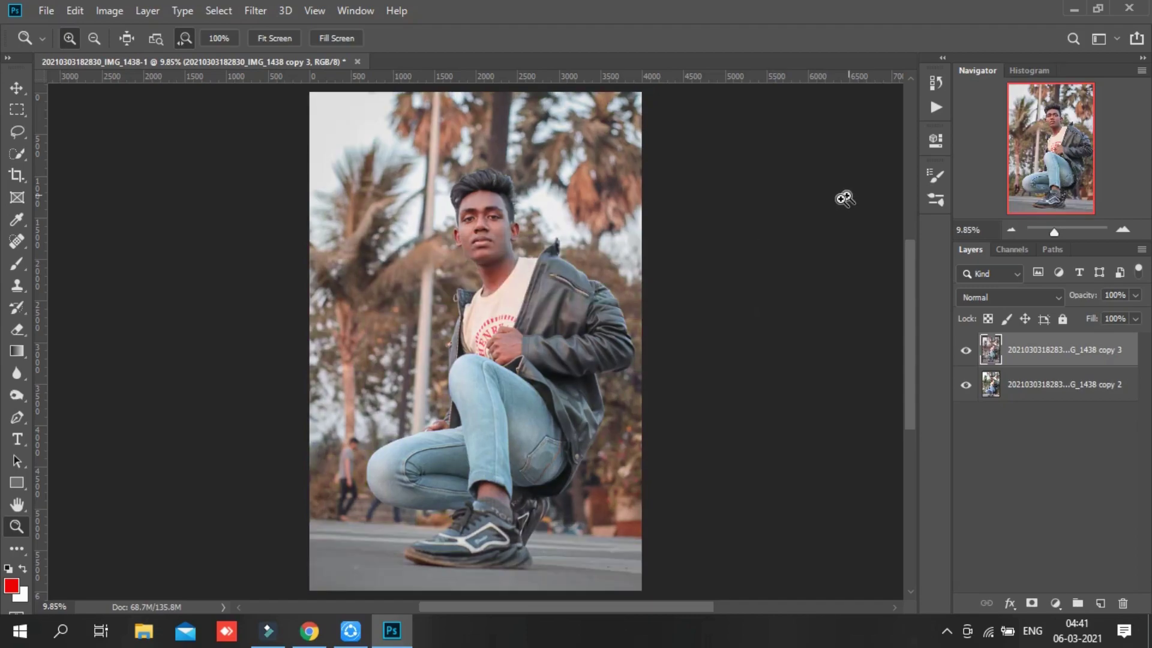
- Add a Selective Color layer and set Reds to Cyan -67 with added Yellow
click(901, 354)
click(1055, 603)
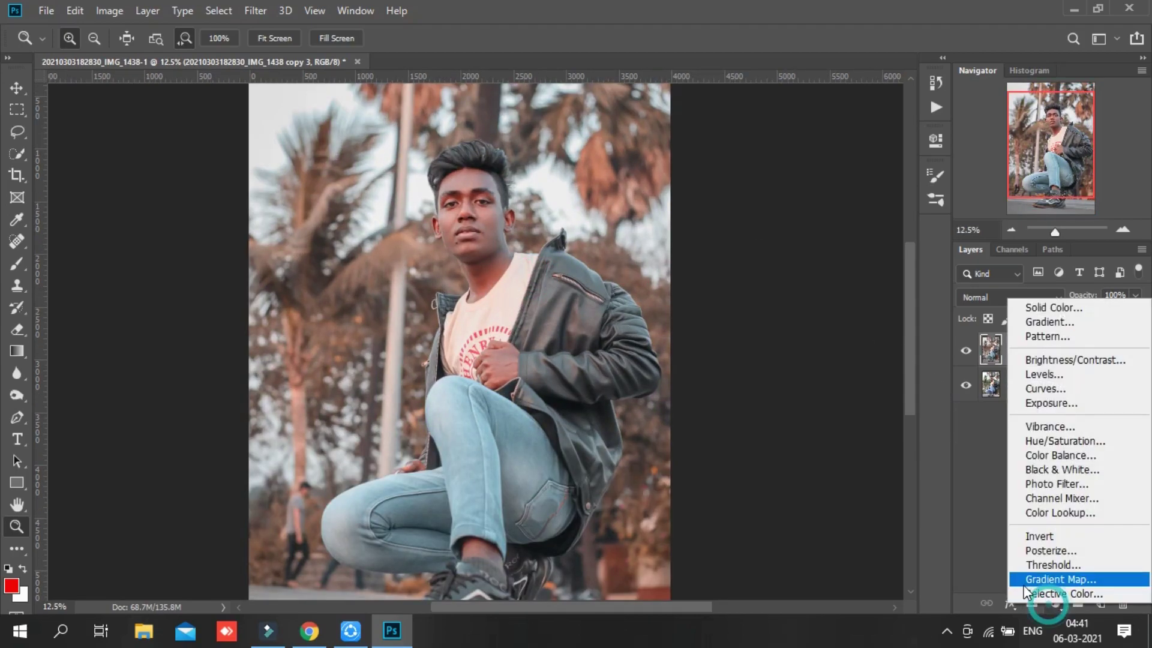
click(1036, 594)
mouse_move(791, 232)
mouse_down()
mouse_move(703, 231)
mouse_move(722, 231)
mouse_up()
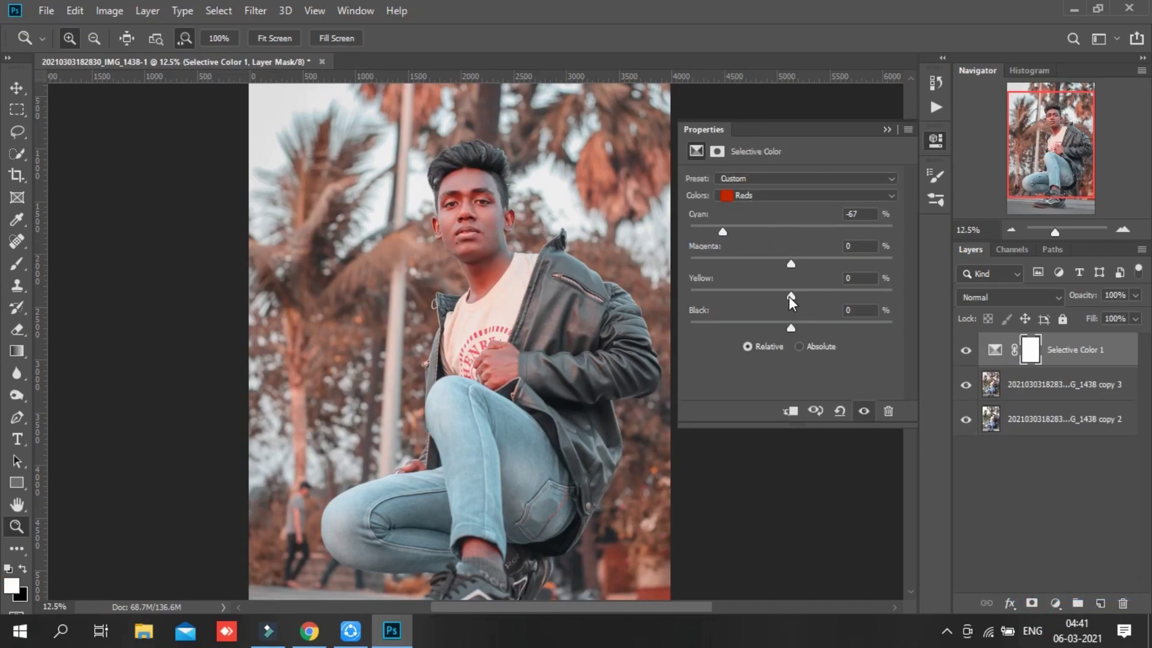
mouse_move(789, 295)
mouse_down()
mouse_move(802, 294)
mouse_move(801, 327)
mouse_up()
click(760, 197)
click(759, 224)
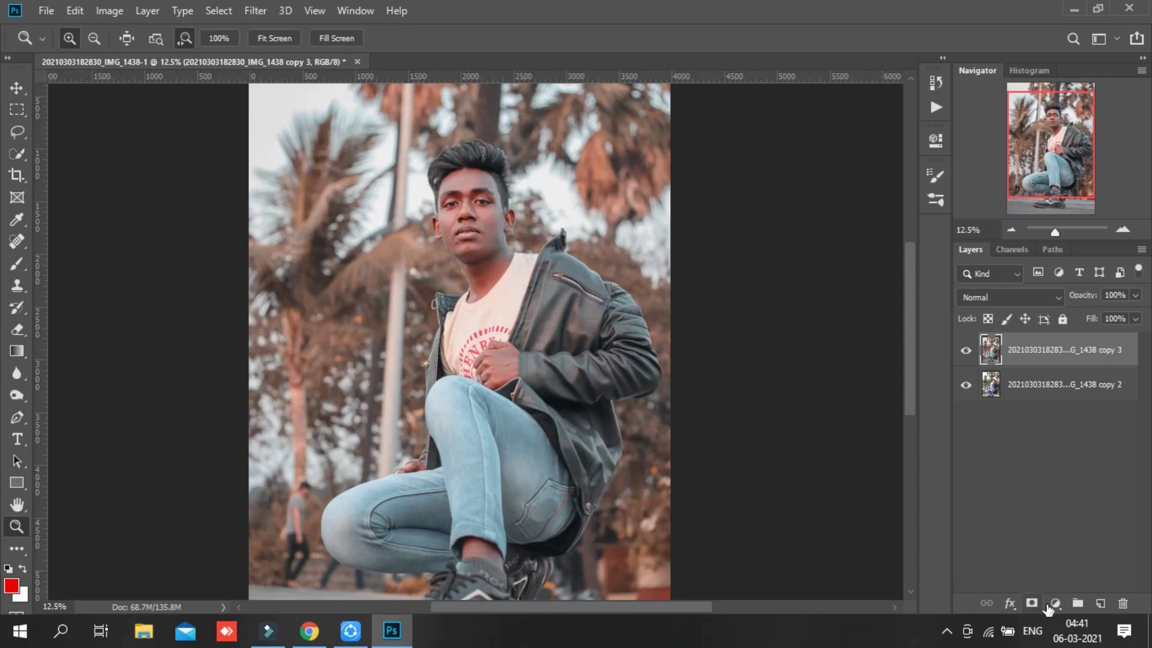
- Add a fresh Selective Color layer with Reds Cyan -67, Yellow +7 and Yellows Cyan -41
click(1049, 605)
click(1035, 594)
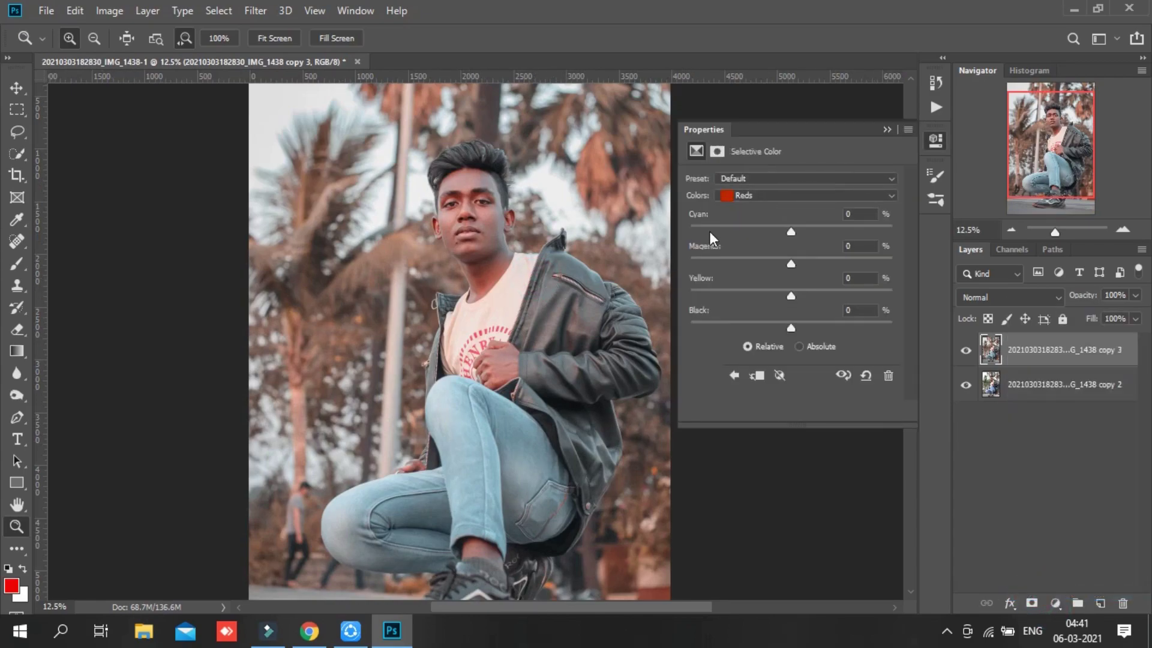
mouse_move(790, 231)
mouse_down()
mouse_move(709, 232)
mouse_move(723, 232)
mouse_up()
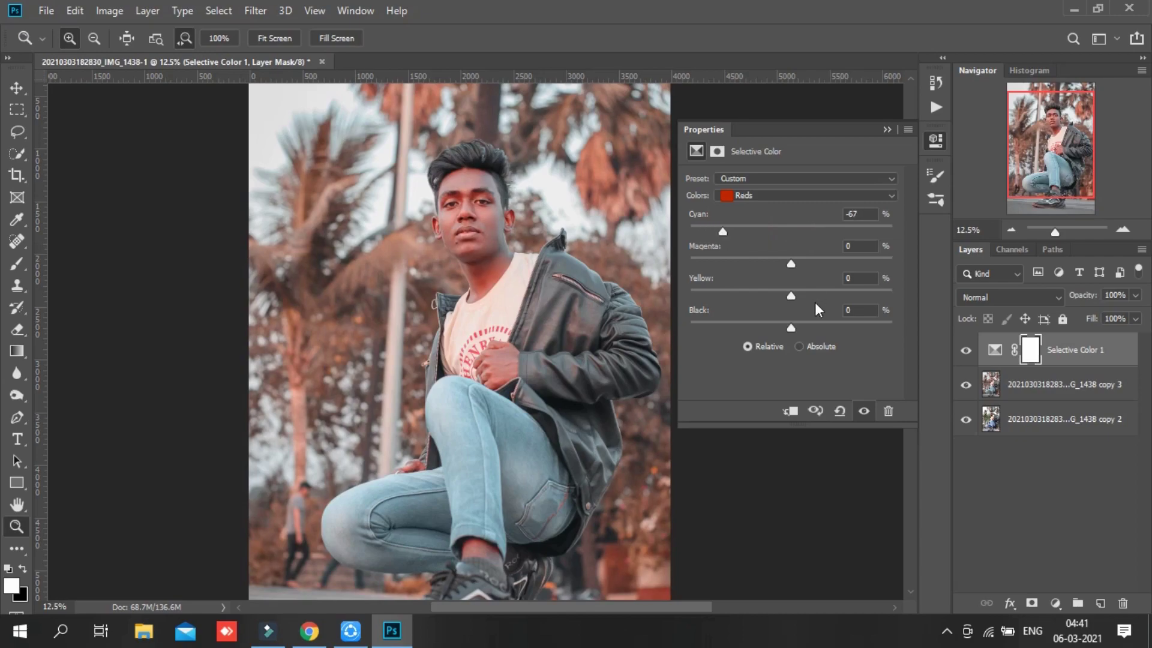
mouse_move(791, 294)
mouse_down()
mouse_move(802, 293)
mouse_move(801, 327)
mouse_up()
click(760, 197)
click(758, 223)
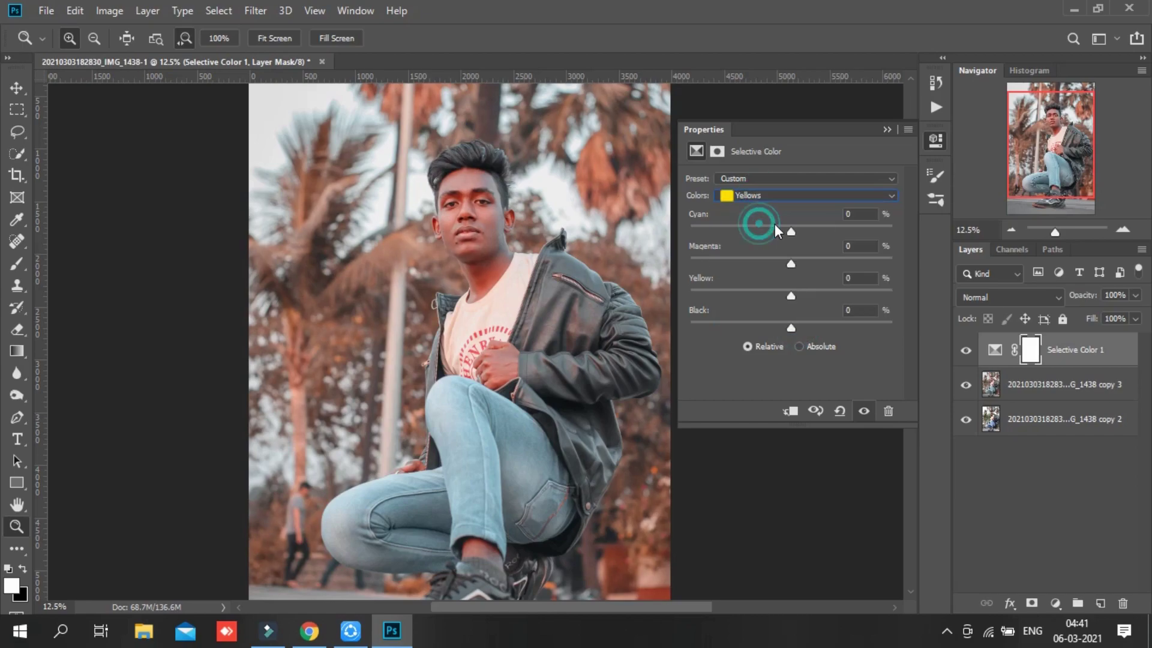
drag(783, 231, 749, 232)
click(794, 325)
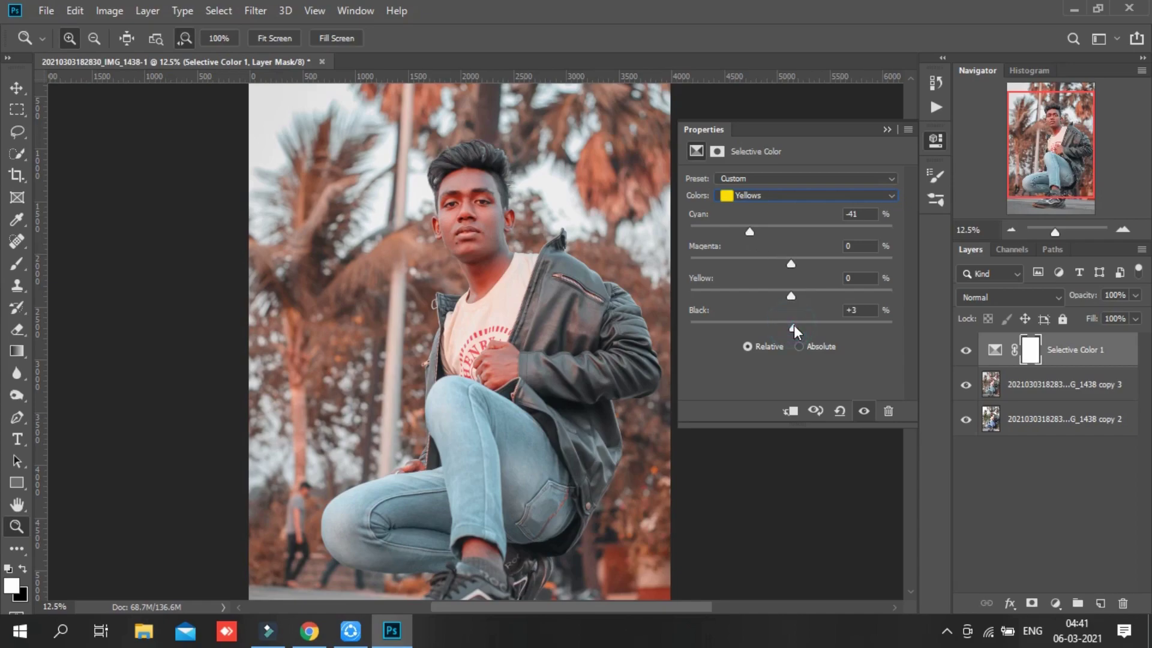
drag(792, 327, 777, 324)
- Lower Reds Black to -12, then remove cyan and adjust yellow in the Cyans range
click(767, 198)
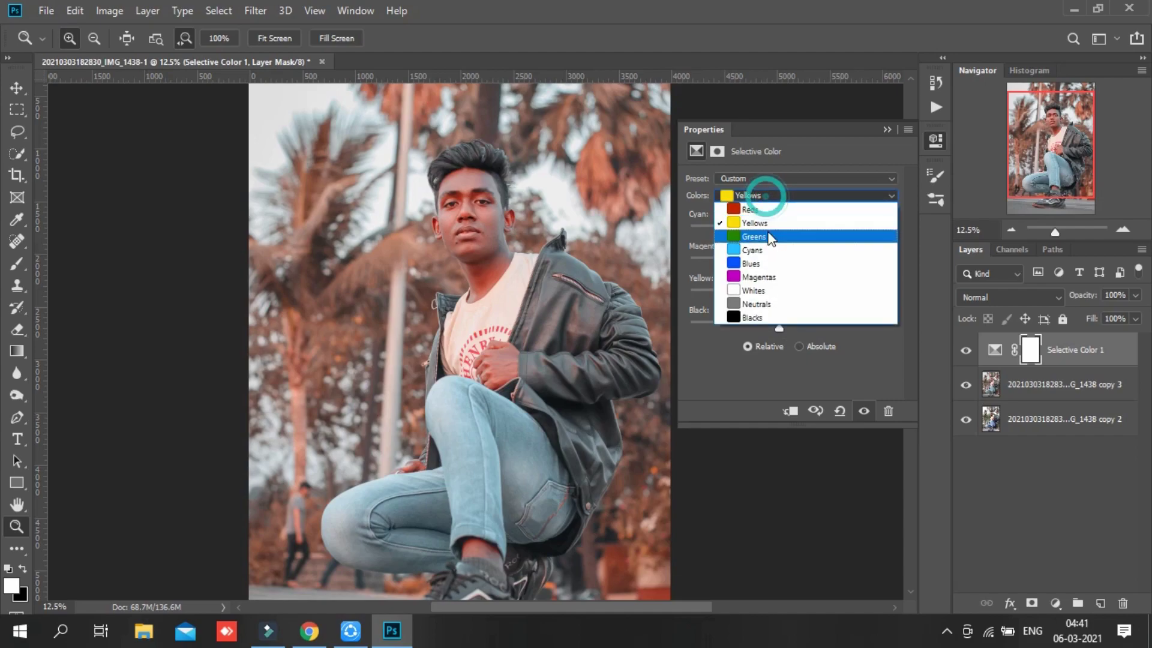
click(747, 207)
mouse_move(791, 327)
mouse_down()
mouse_move(753, 322)
mouse_move(783, 322)
mouse_up()
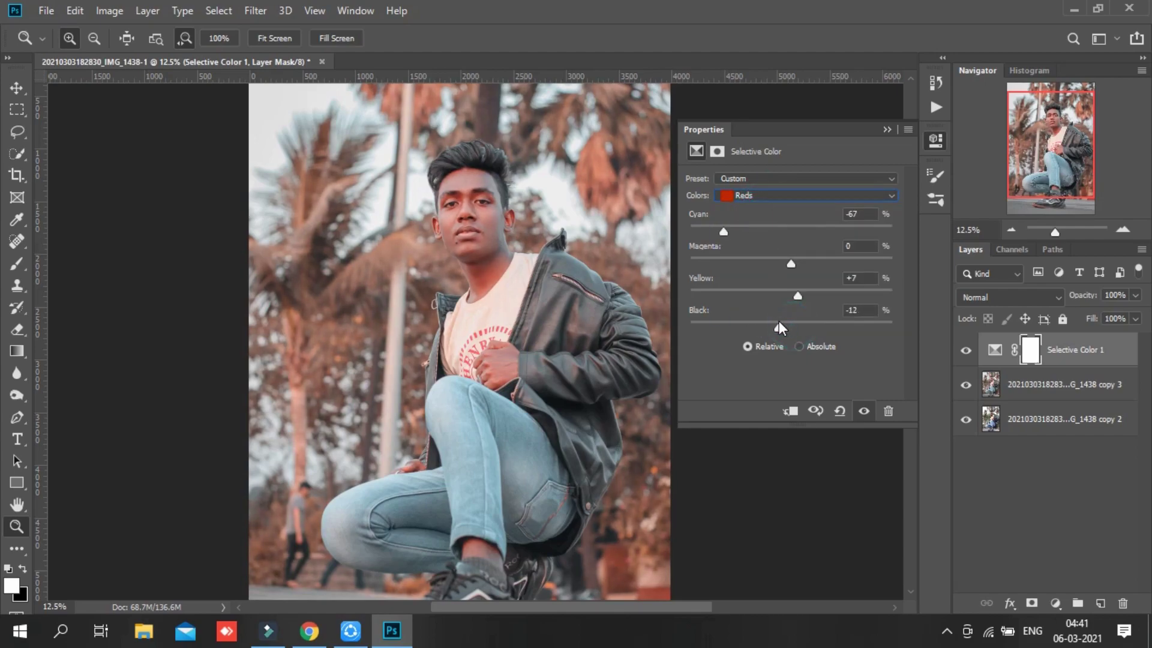
click(761, 198)
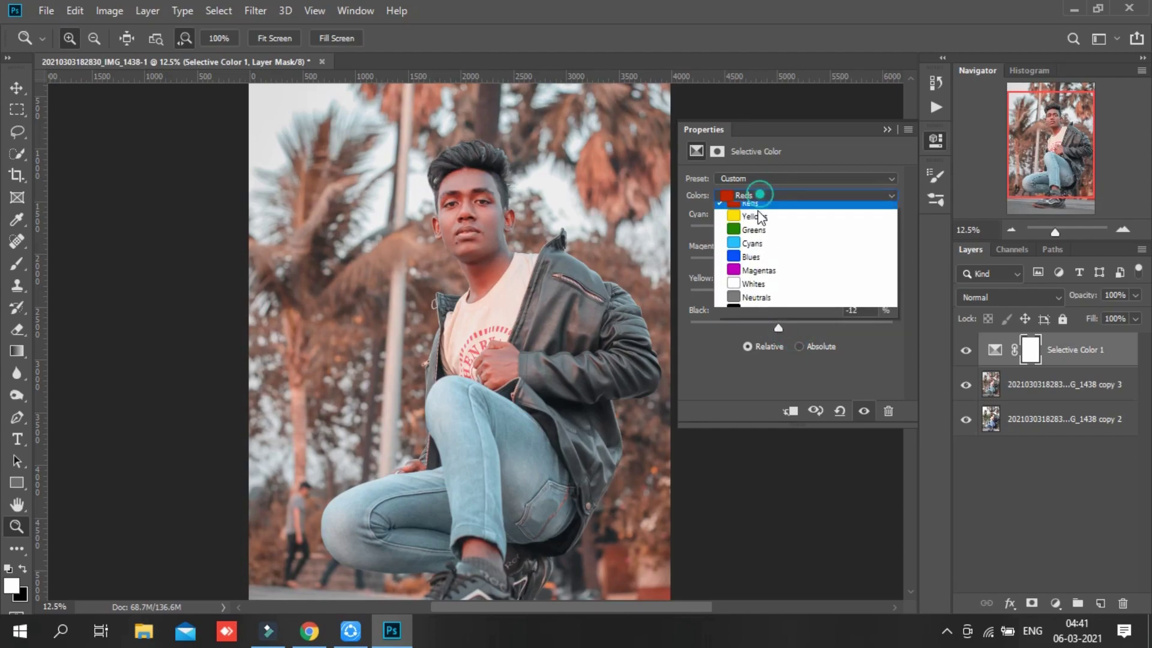
click(763, 251)
mouse_move(764, 233)
mouse_down()
mouse_move(746, 235)
mouse_move(821, 231)
mouse_up()
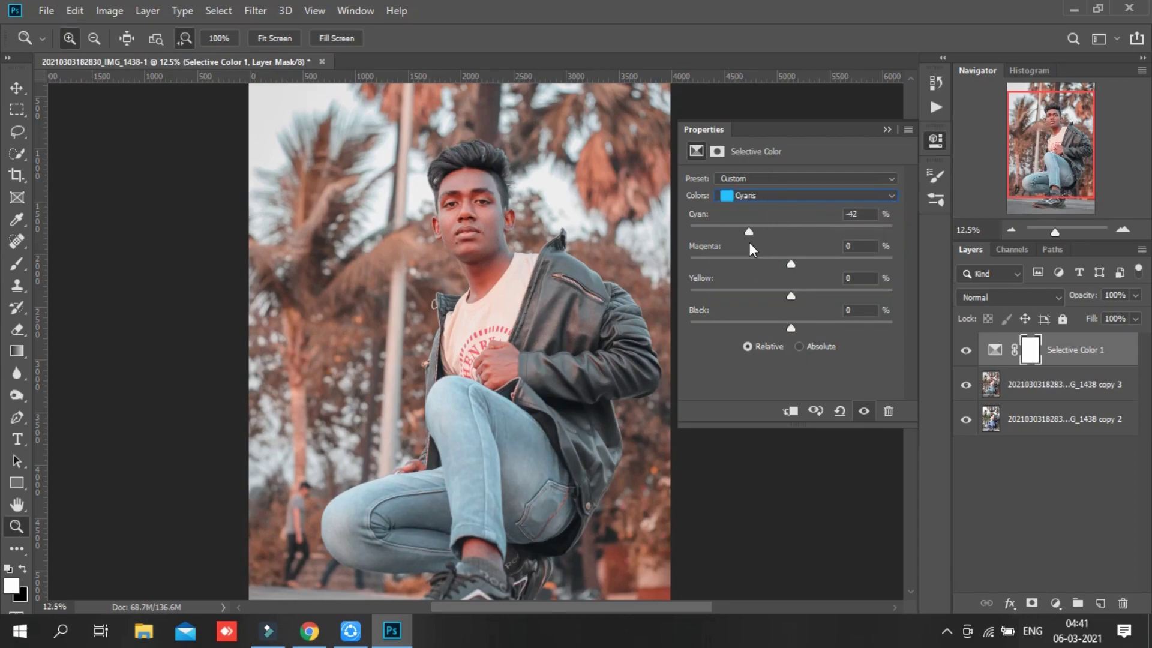
drag(750, 234, 766, 234)
mouse_move(792, 296)
mouse_down()
mouse_move(778, 300)
mouse_move(807, 299)
mouse_up()
click(766, 195)
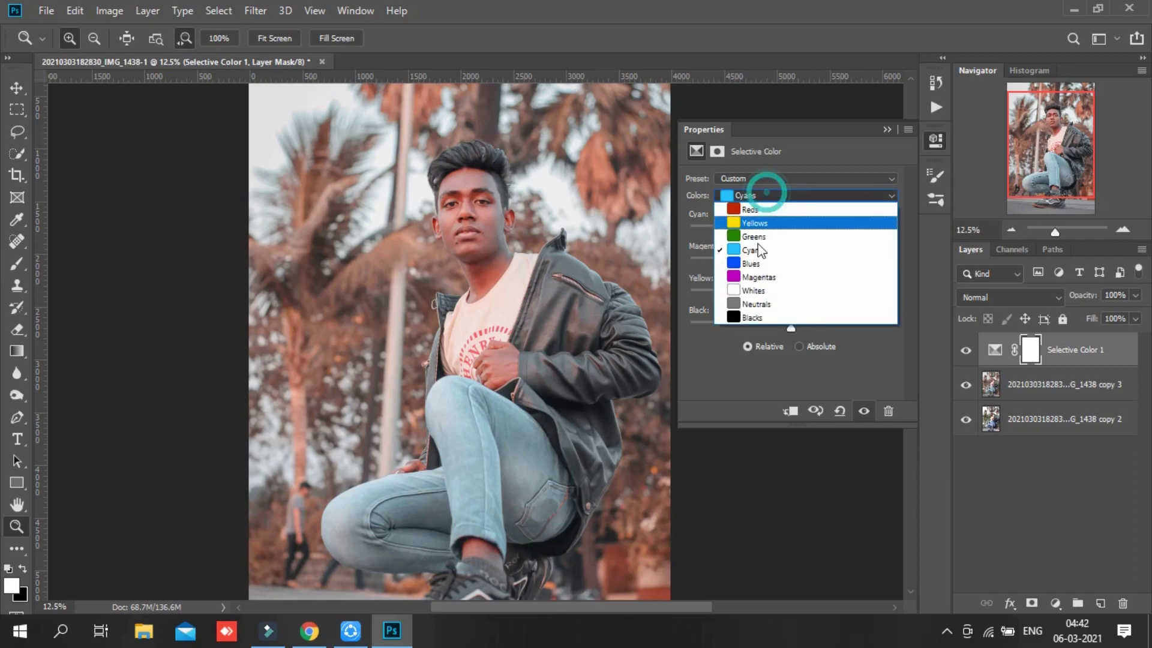
- Set Whites to Magenta +18, Black +3 and Blacks to Cyan -6, Black +3
click(783, 303)
mouse_move(792, 327)
mouse_down()
mouse_move(756, 327)
mouse_move(837, 328)
mouse_move(793, 328)
mouse_up()
drag(792, 263, 811, 264)
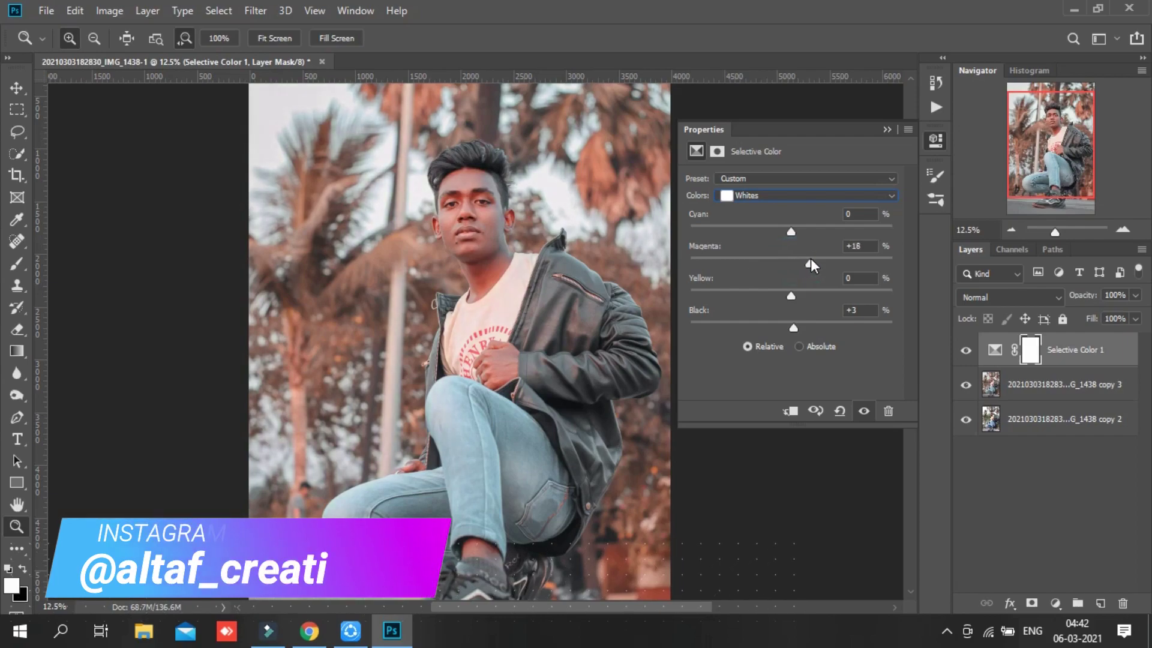
click(762, 195)
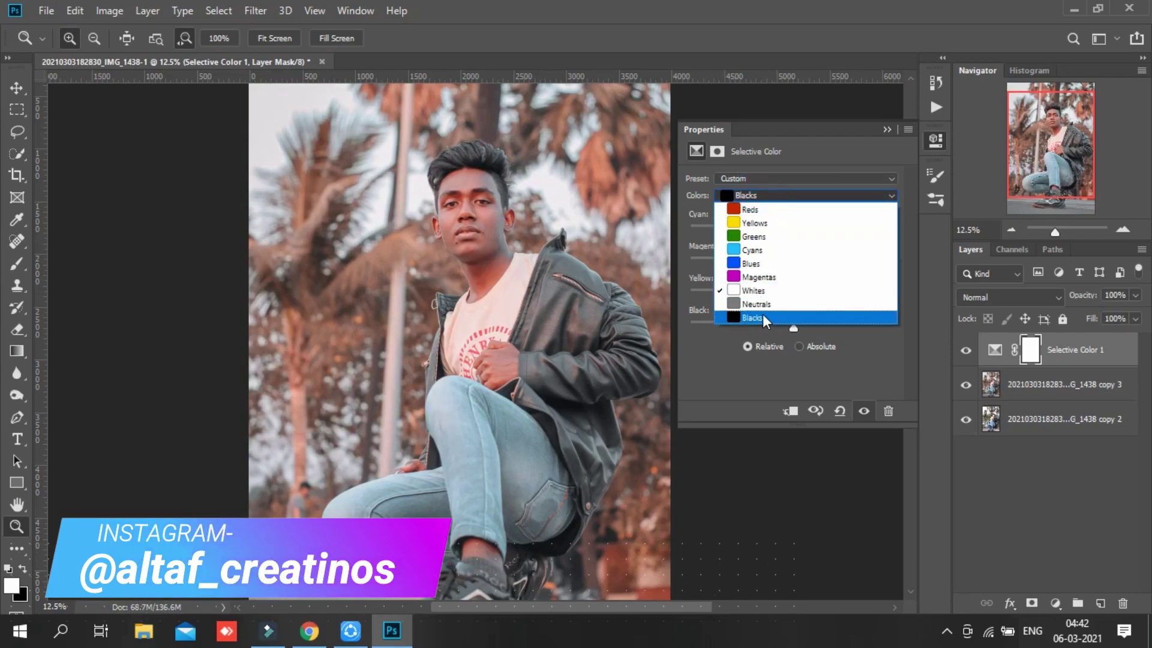
click(762, 317)
drag(787, 324, 797, 326)
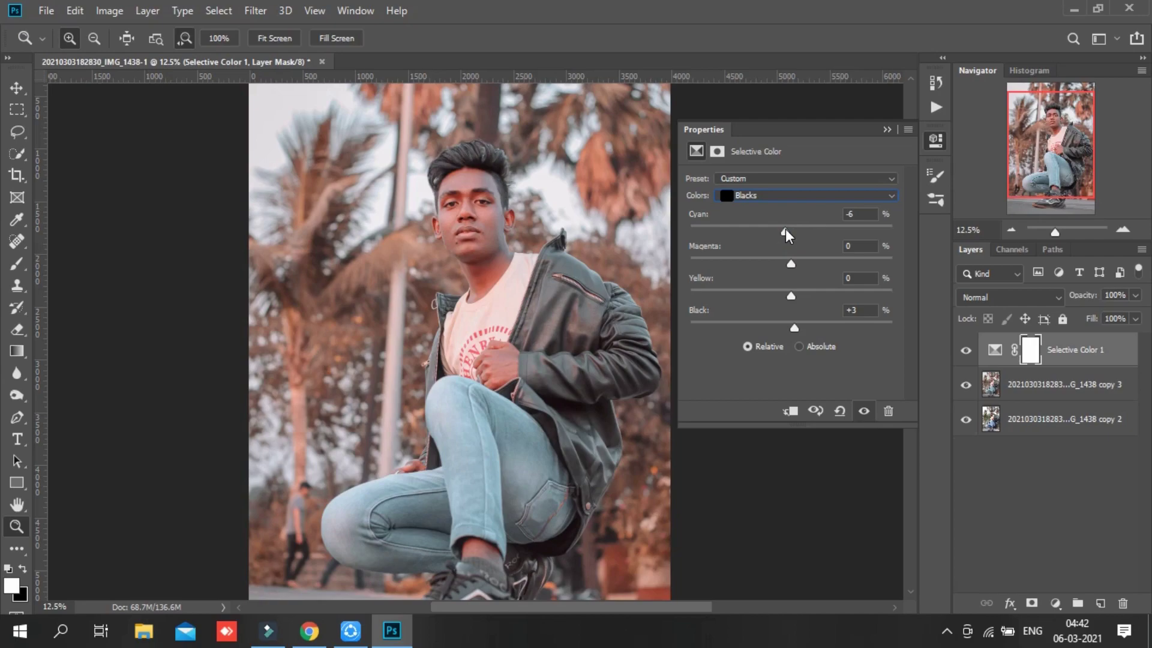
drag(788, 262, 792, 293)
- Try Neutrals tweaks, leaving them at 0, then toggle Selective Color 1 to compare
click(747, 198)
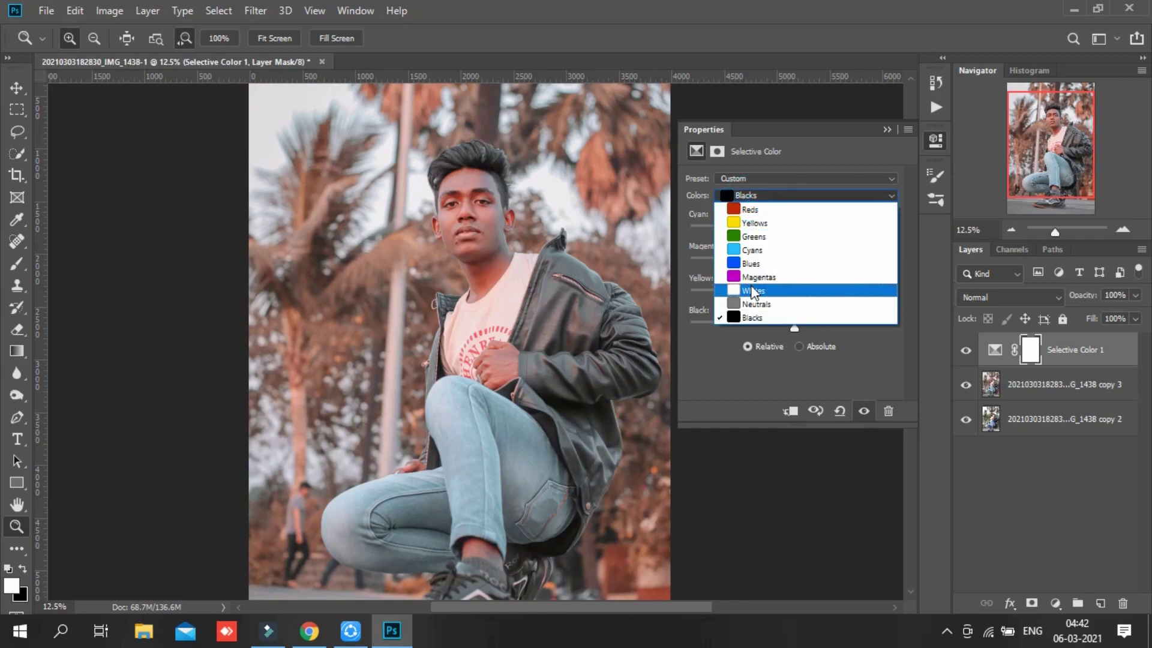
click(751, 304)
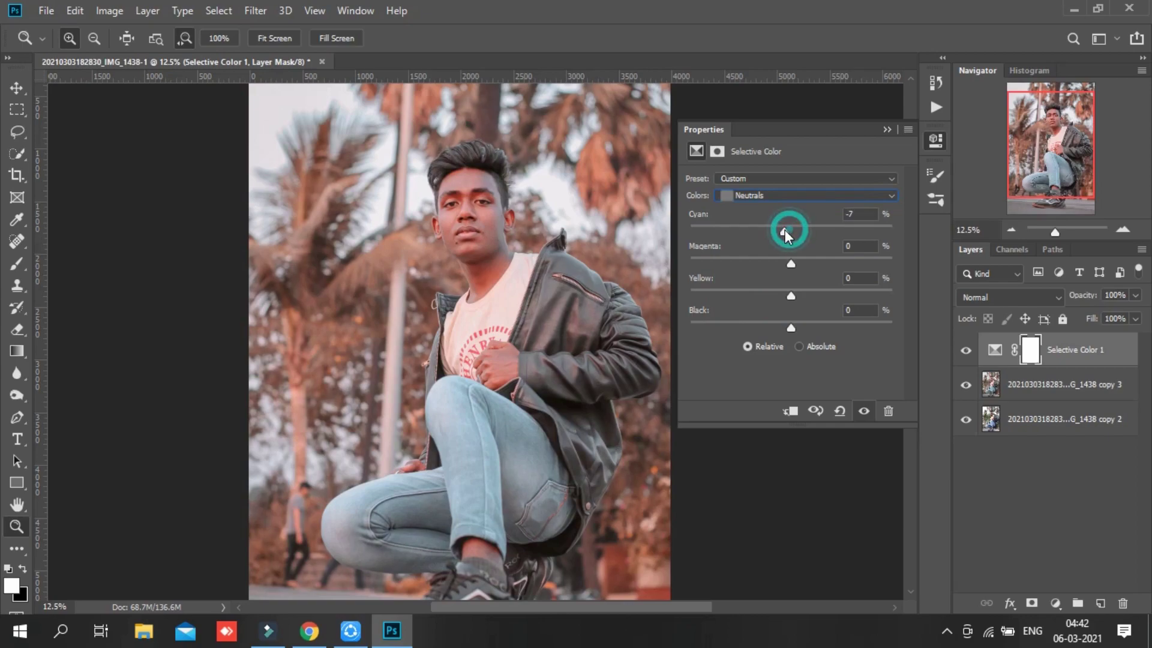
drag(785, 229, 790, 229)
drag(791, 327, 790, 327)
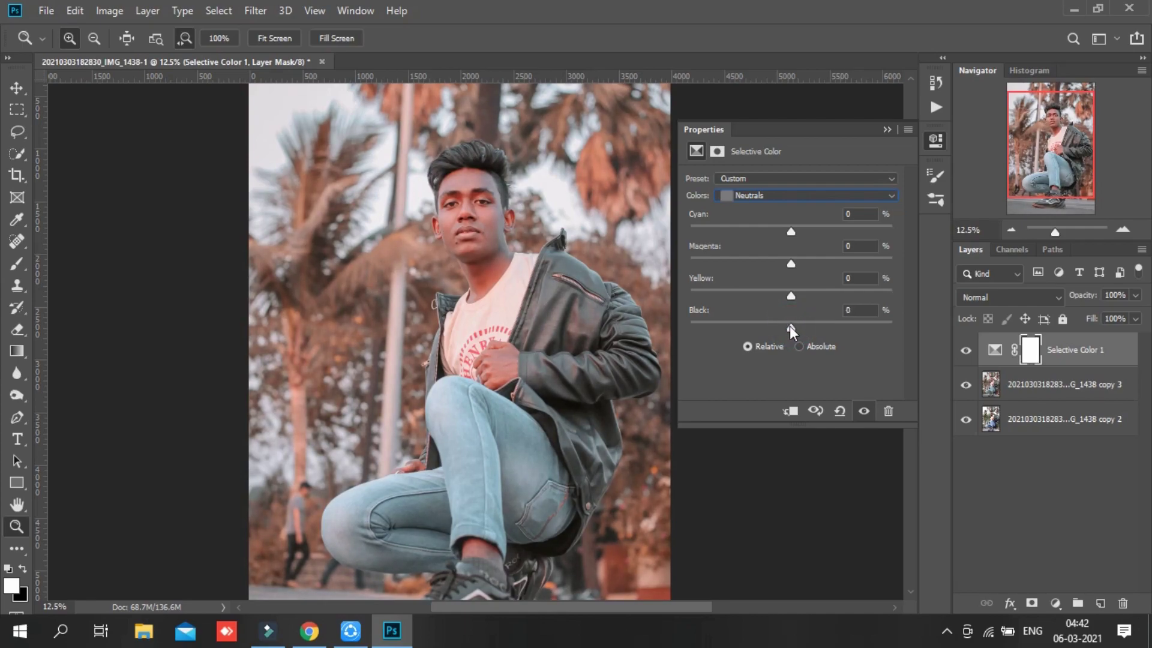
click(887, 129)
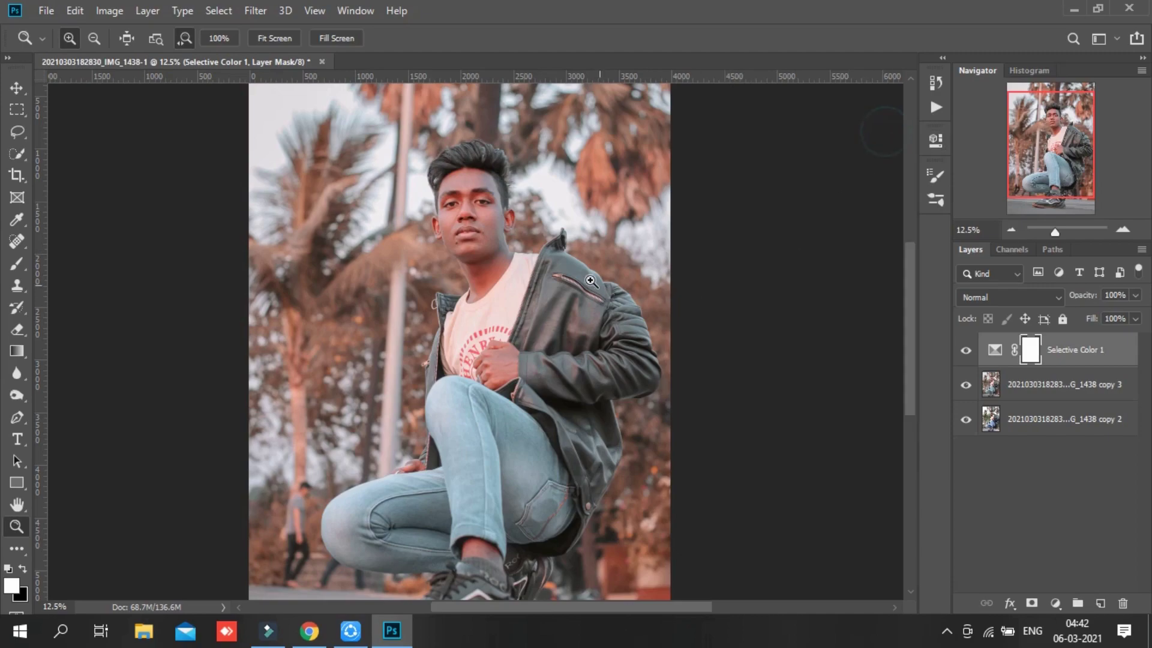
click(967, 351)
click(967, 350)
- Merge all visible layers into one and duplicate the merged layer
right_click(1071, 351)
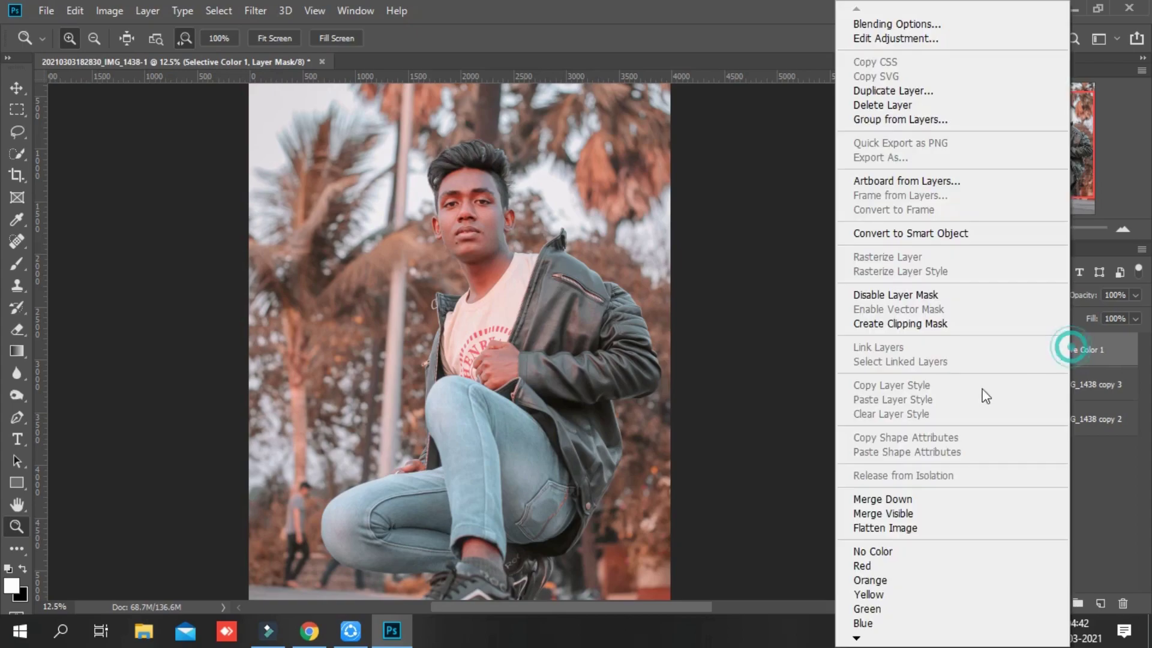
click(877, 513)
mouse_move(1017, 349)
mouse_down()
mouse_move(1070, 459)
mouse_move(1100, 603)
mouse_up()
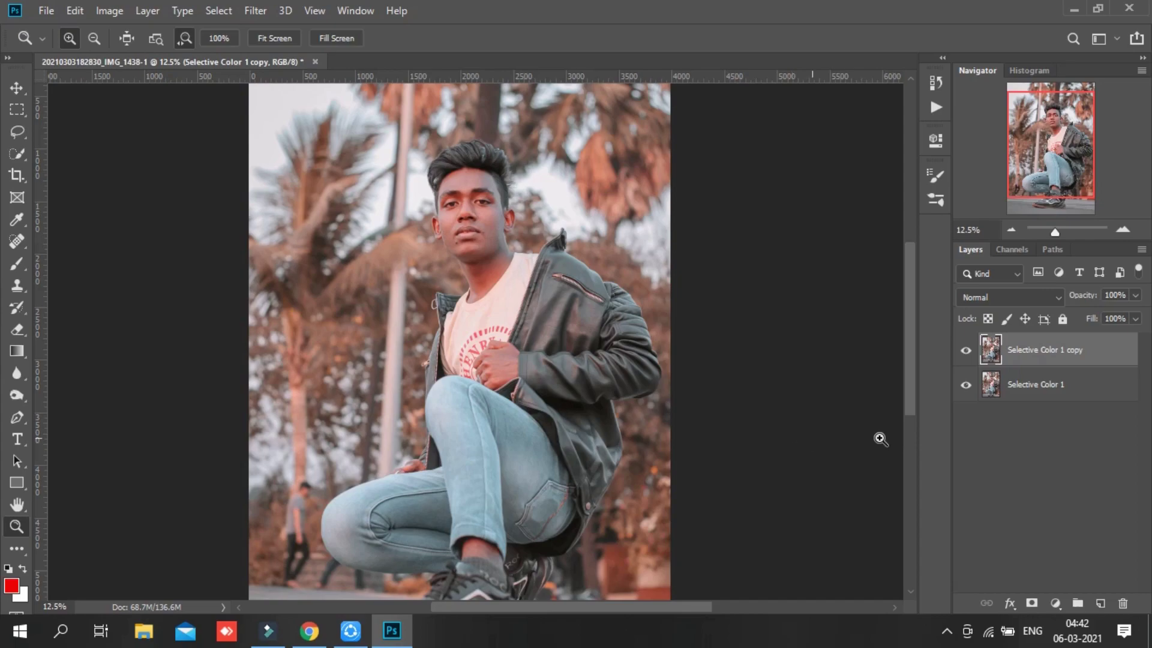
- Add a Channel Mixer layer with Blue output Red -50, Green +150, Blue 0
click(1049, 603)
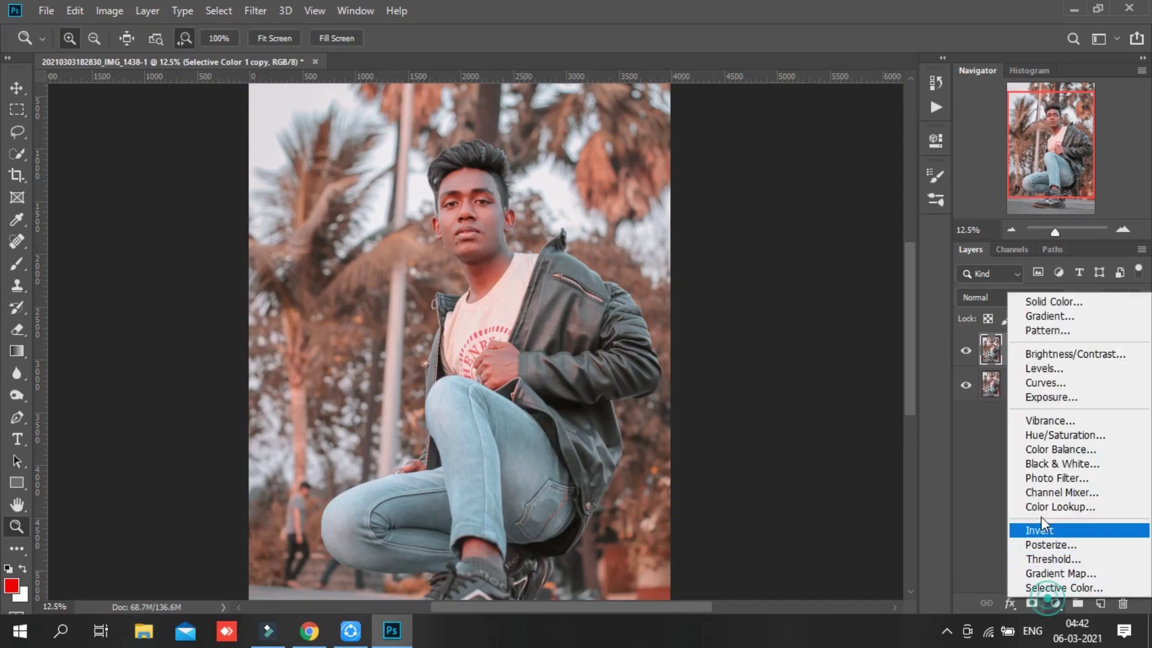
click(1058, 493)
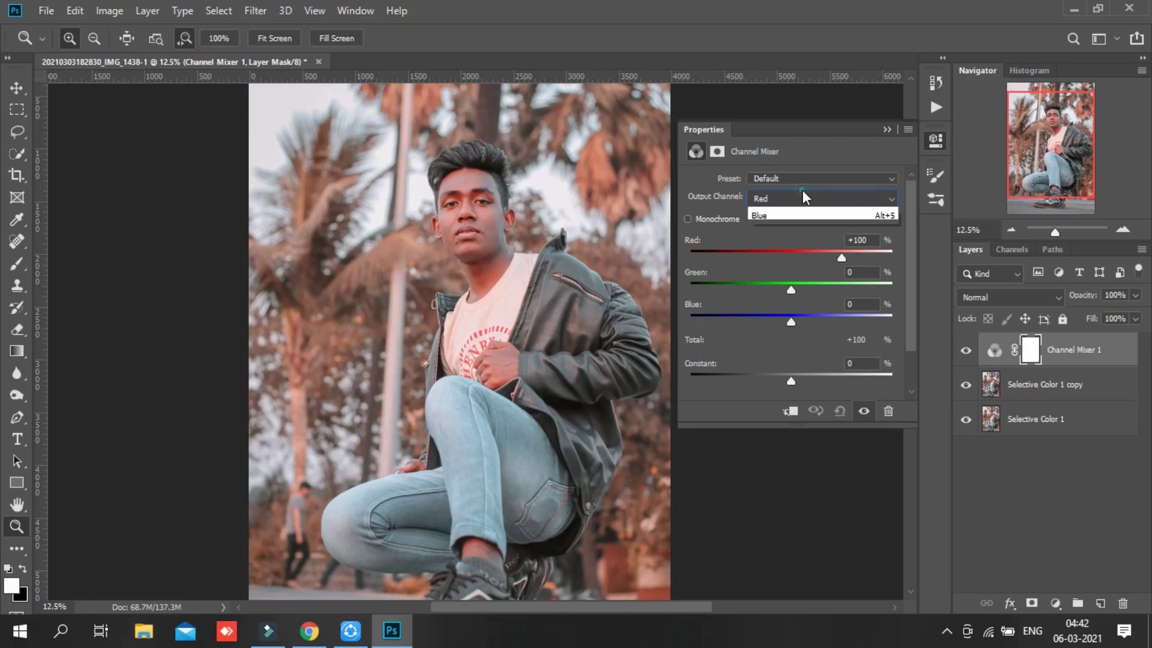
click(801, 193)
click(857, 247)
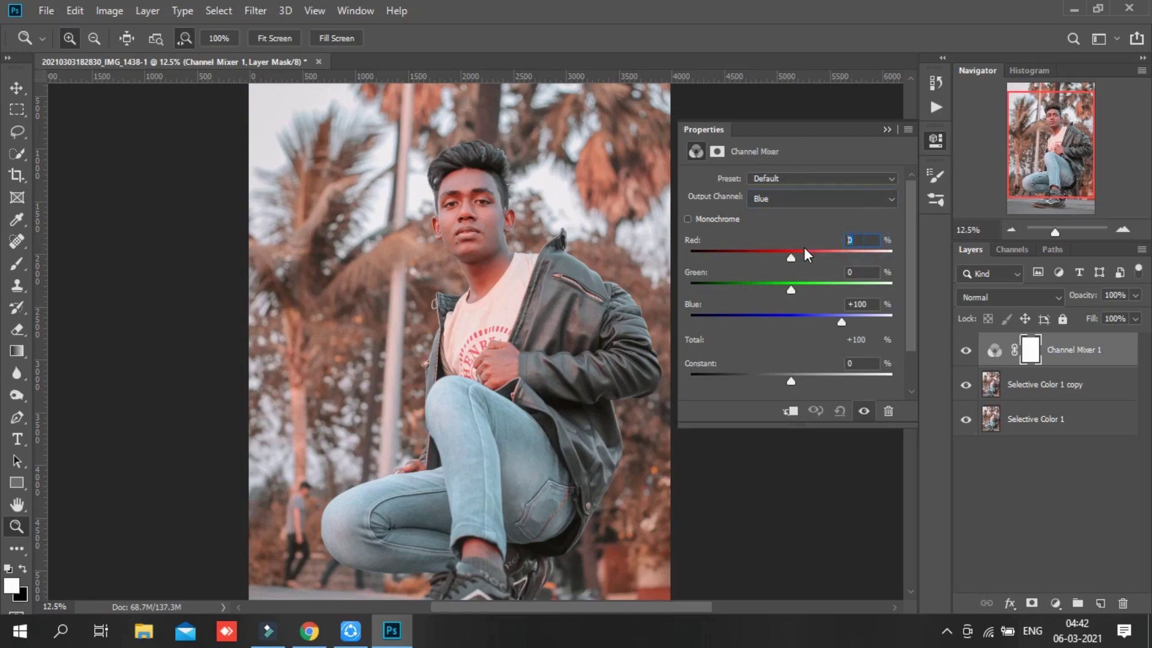
text(-50)
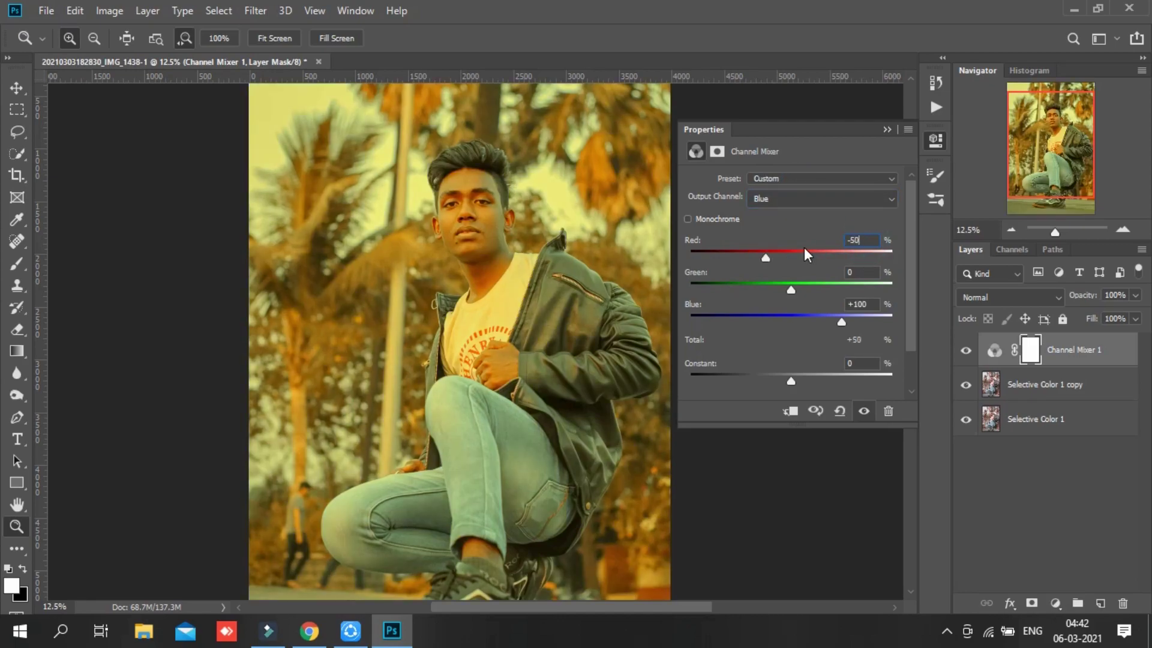
key(Tab)
text(150)
key(Tab)
text(0)
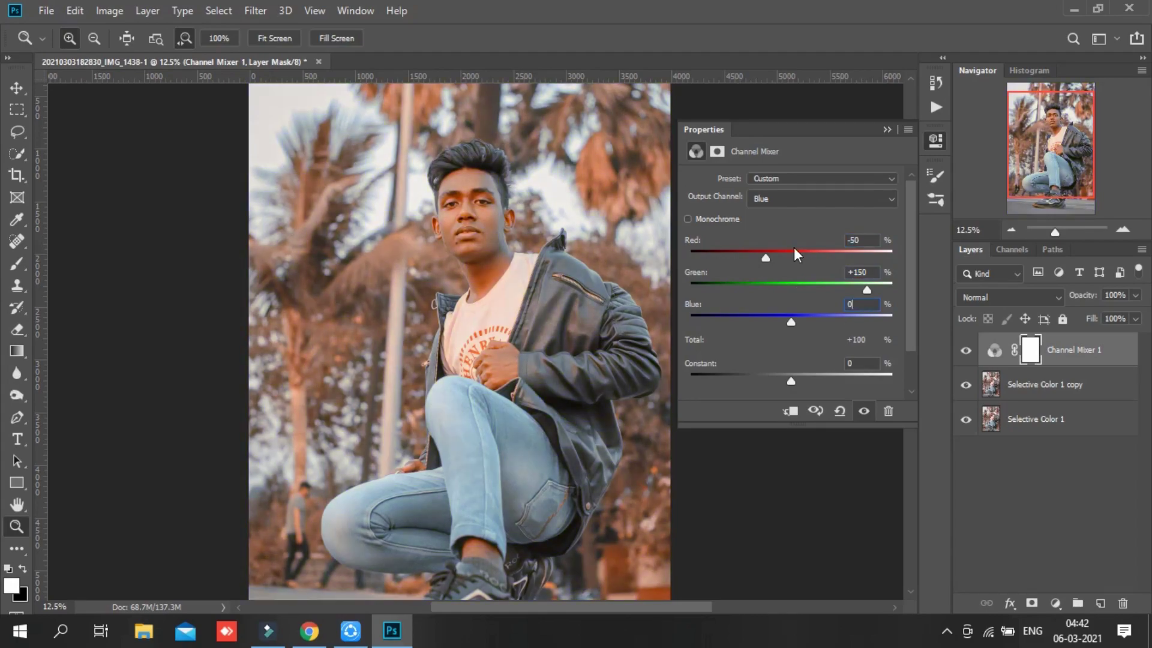
text(0)
key(BackSpace)
- Set Channel Mixer 1 to 39% opacity and merge all visible layers
click(887, 131)
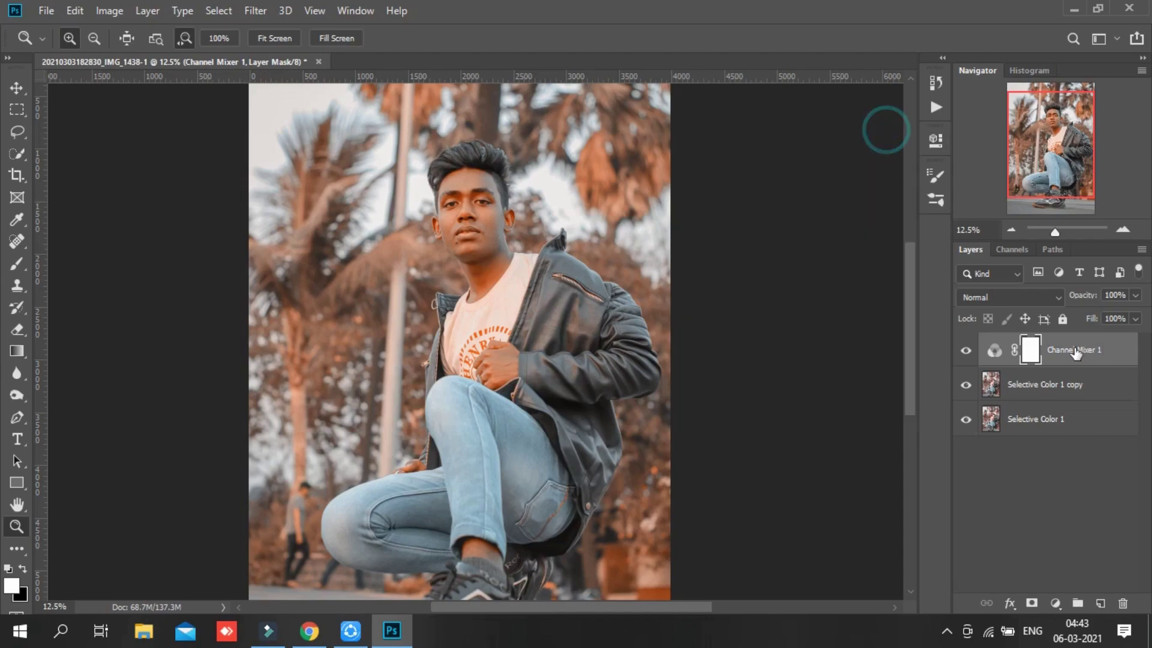
mouse_move(1083, 295)
mouse_down()
mouse_move(1059, 298)
mouse_move(1078, 300)
mouse_up()
text(39)
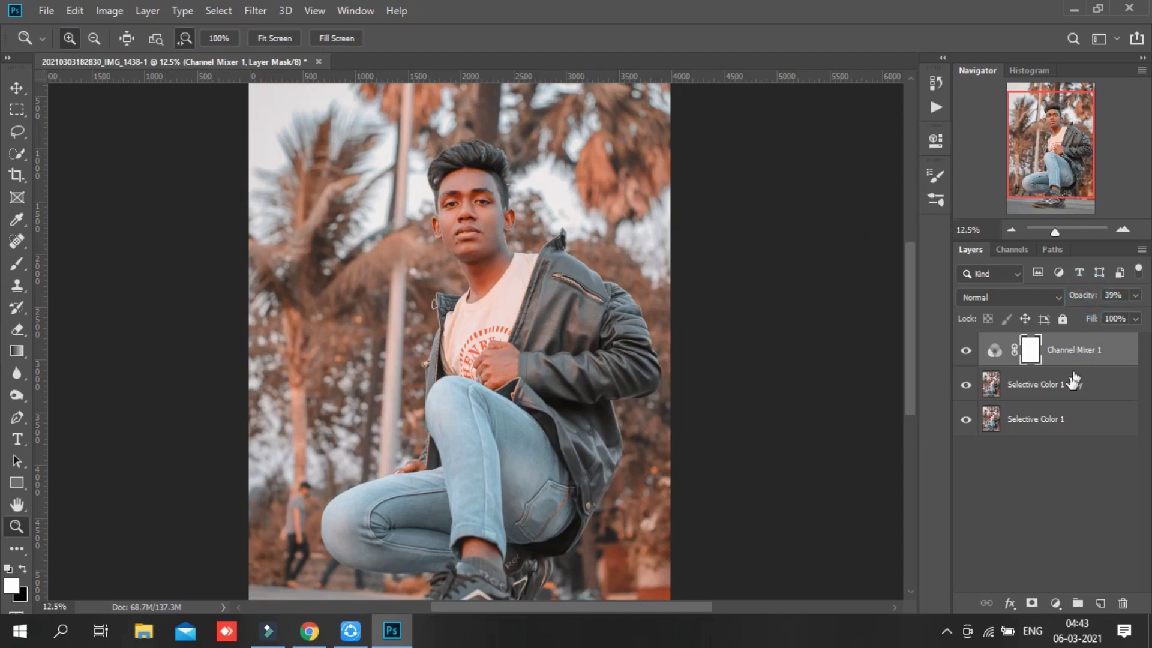
click(965, 351)
right_click(1058, 355)
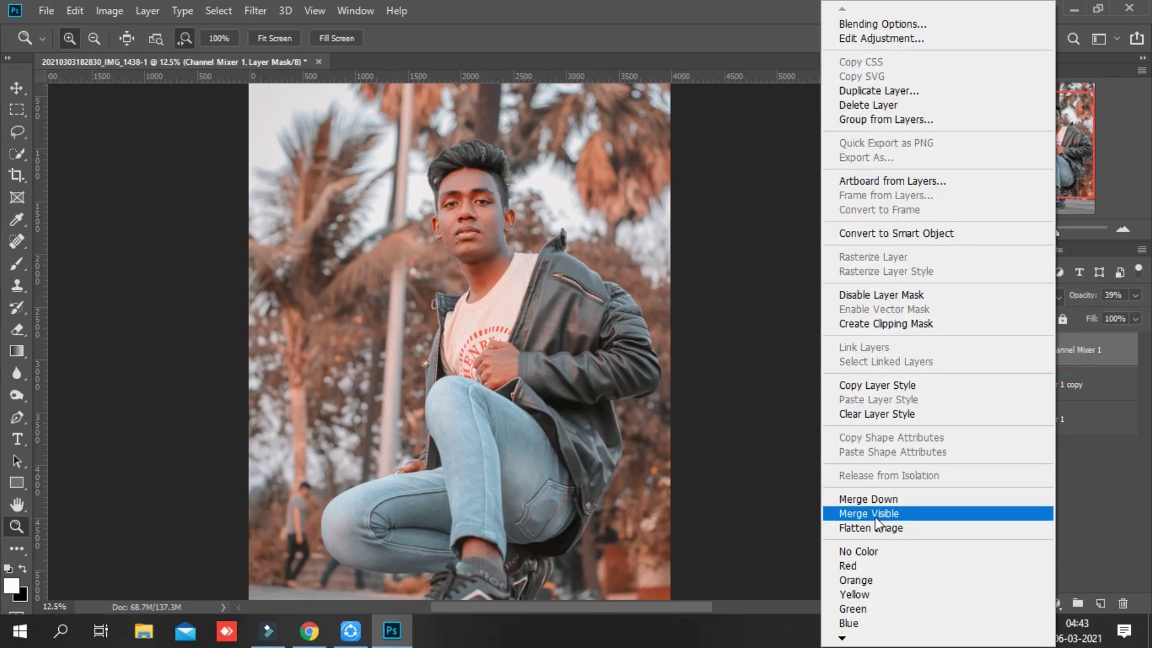
click(875, 516)
- Duplicate the merged layer and add a new Layer 1 clipped above it in Overlay mode
click(276, 36)
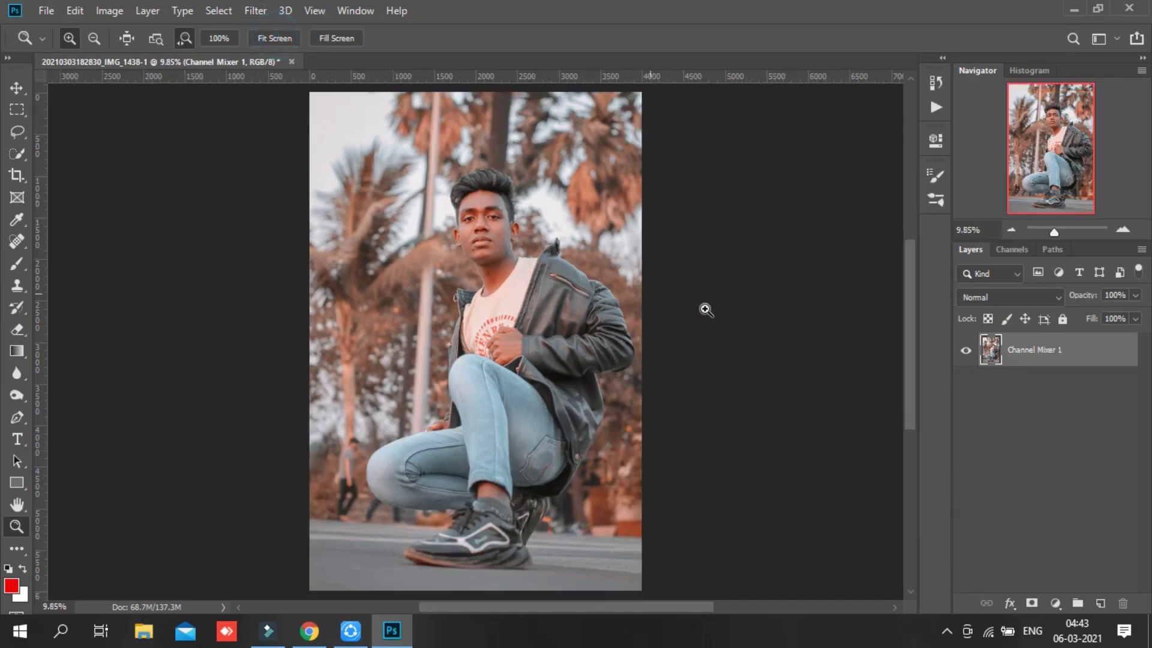
drag(1017, 364, 1100, 601)
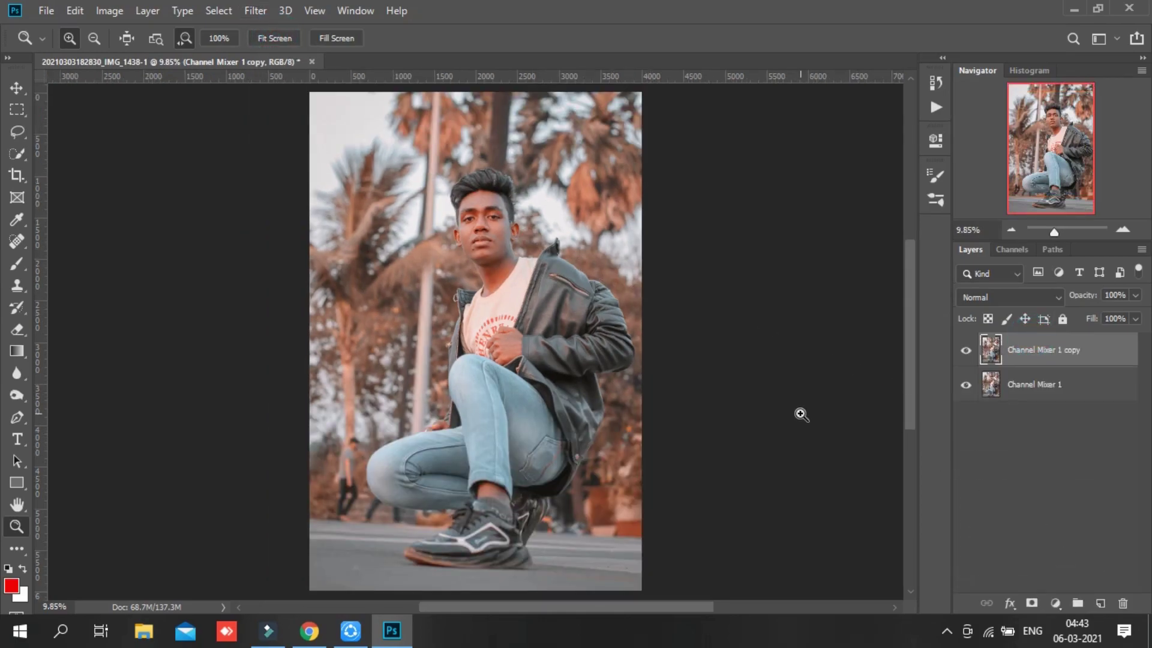
click(1101, 603)
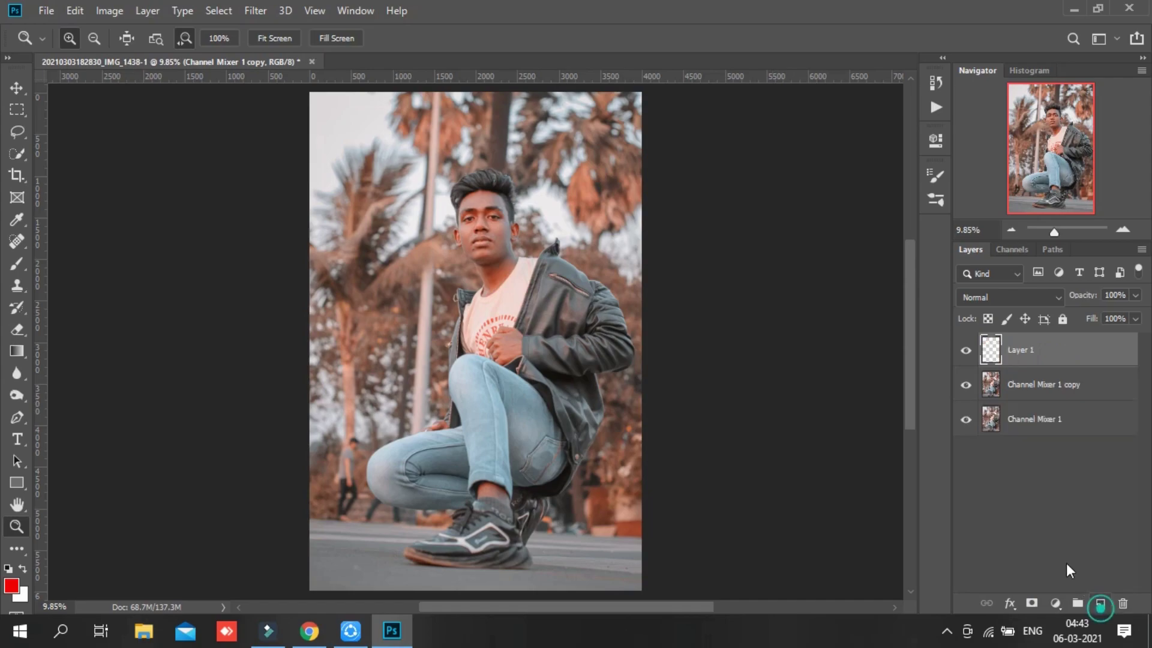
right_click(1029, 350)
click(840, 324)
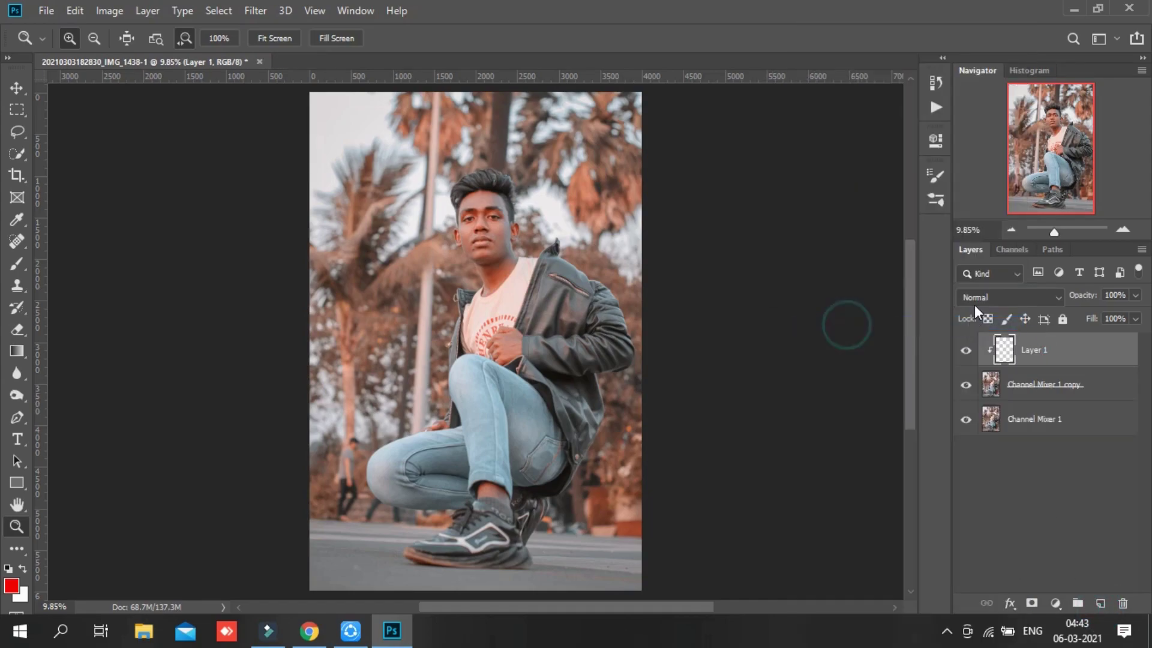
click(975, 296)
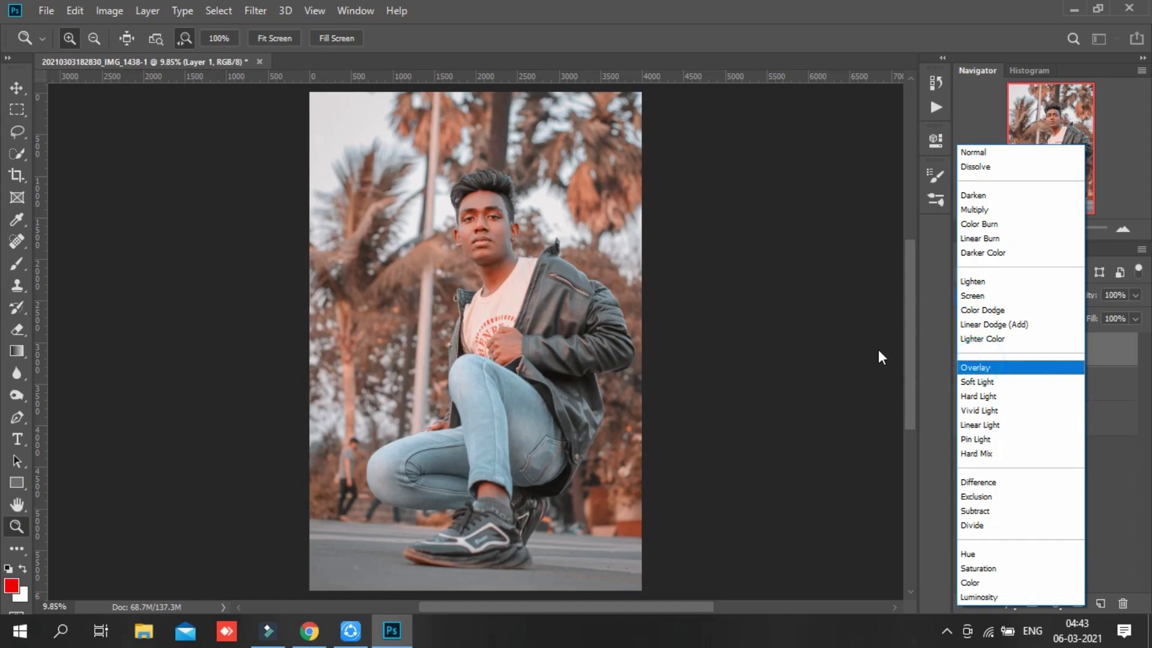
click(987, 368)
- Fill Layer 1 with 50% Gray and zoom in on the face
click(471, 321)
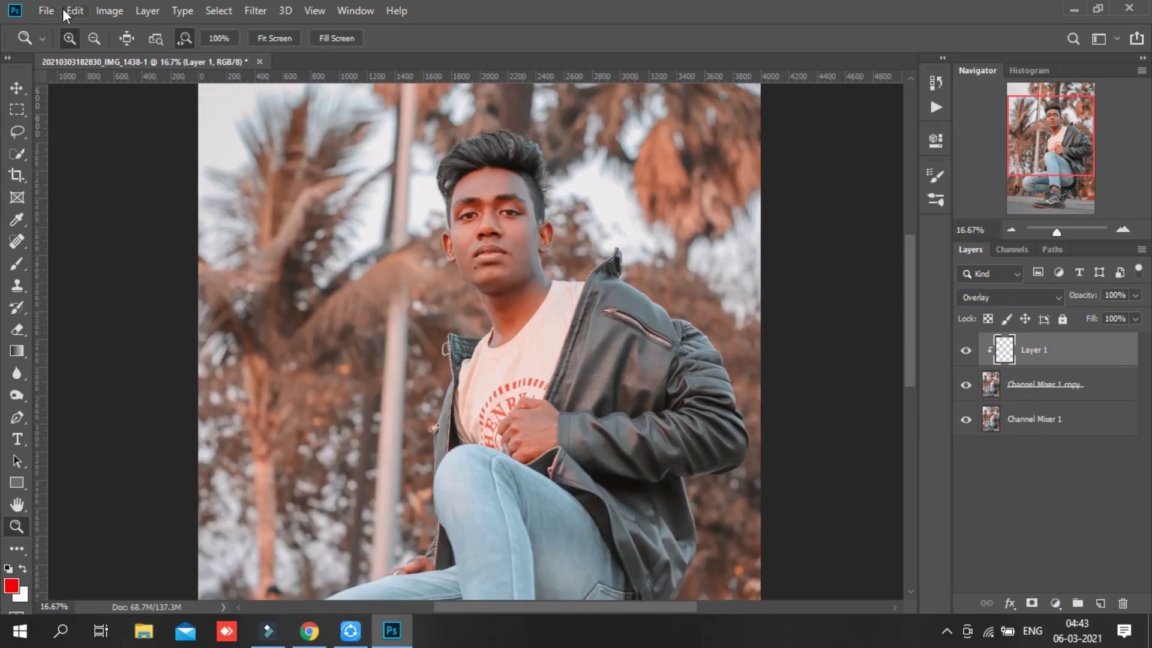
click(70, 10)
click(174, 266)
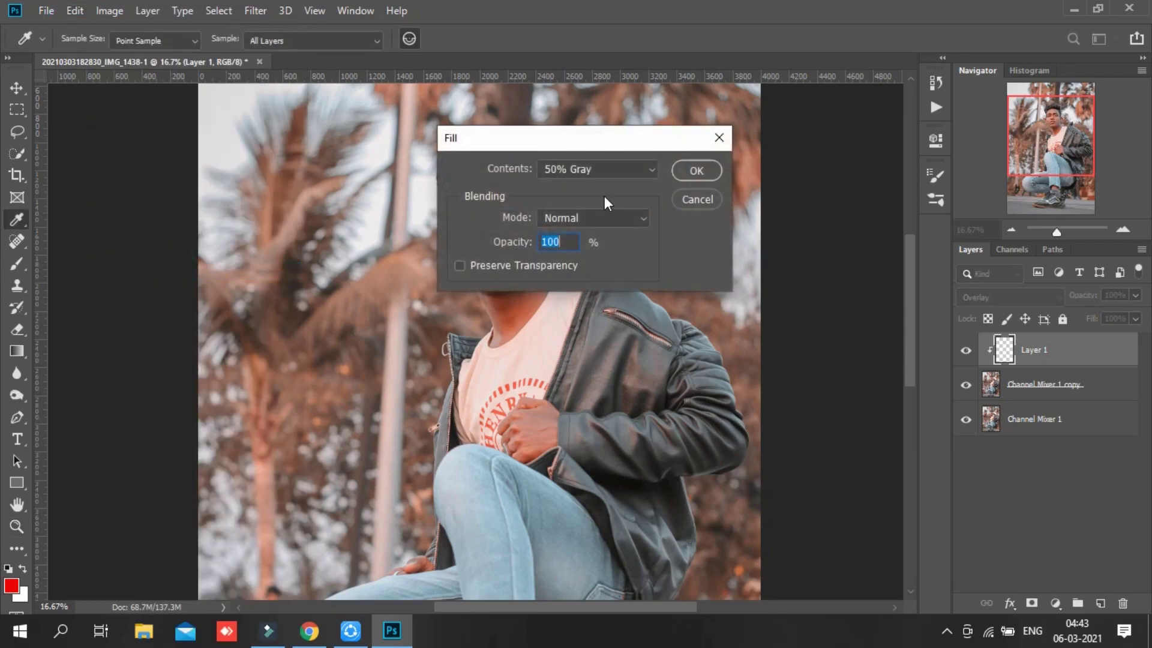
click(695, 180)
key(z)
click(612, 327)
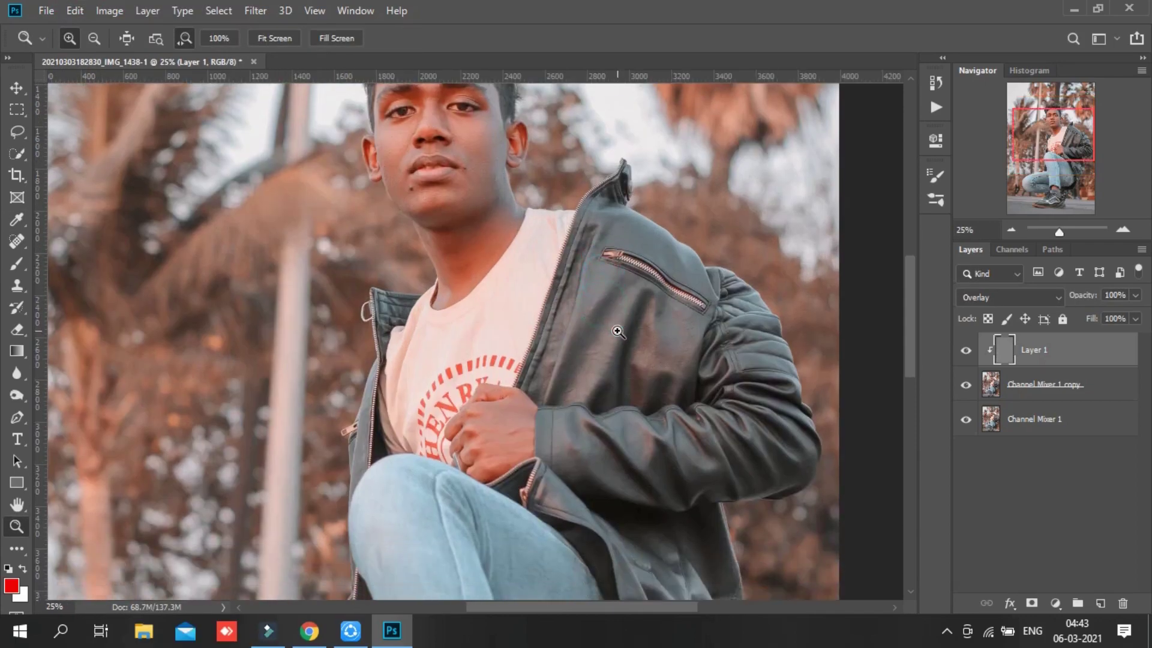
scroll(618, 334, up, 3)
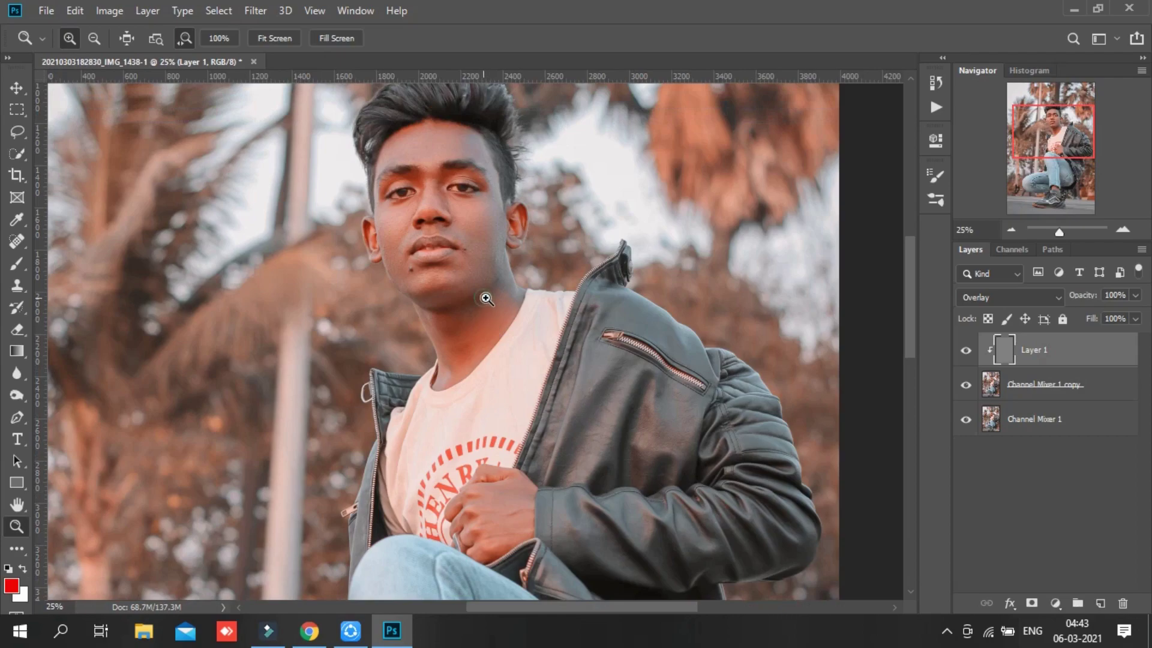
click(501, 324)
scroll(501, 324, down, 1)
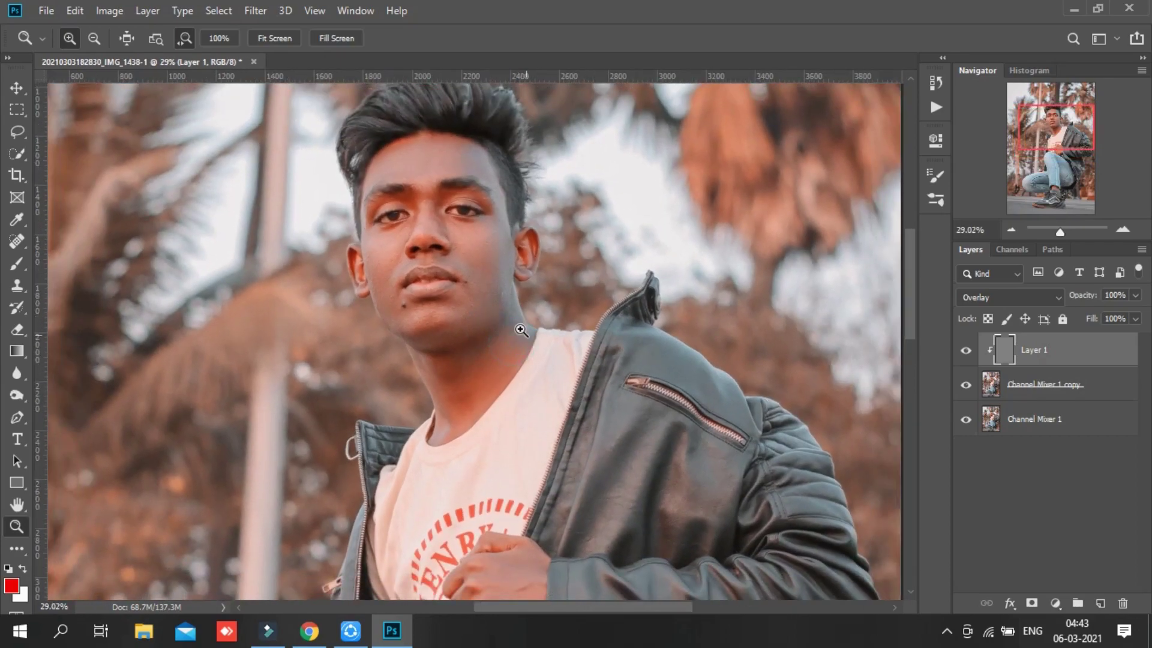
- Use the Dodge tool at 175 px with raised exposure to lighten the face and brows
click(12, 394)
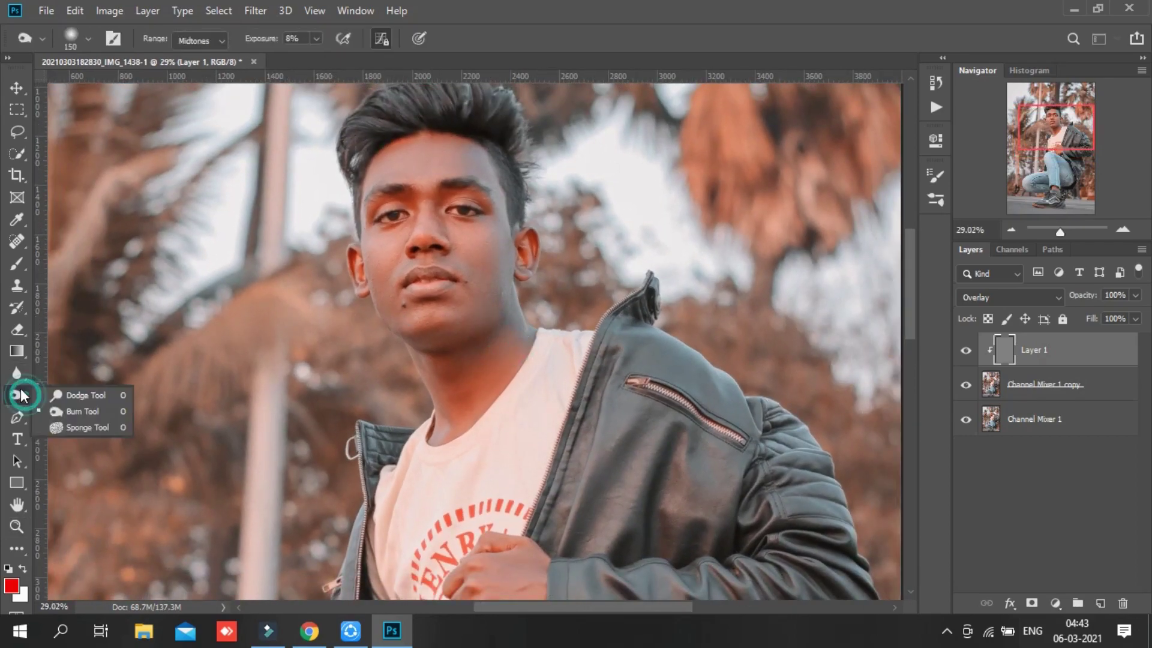
click(56, 391)
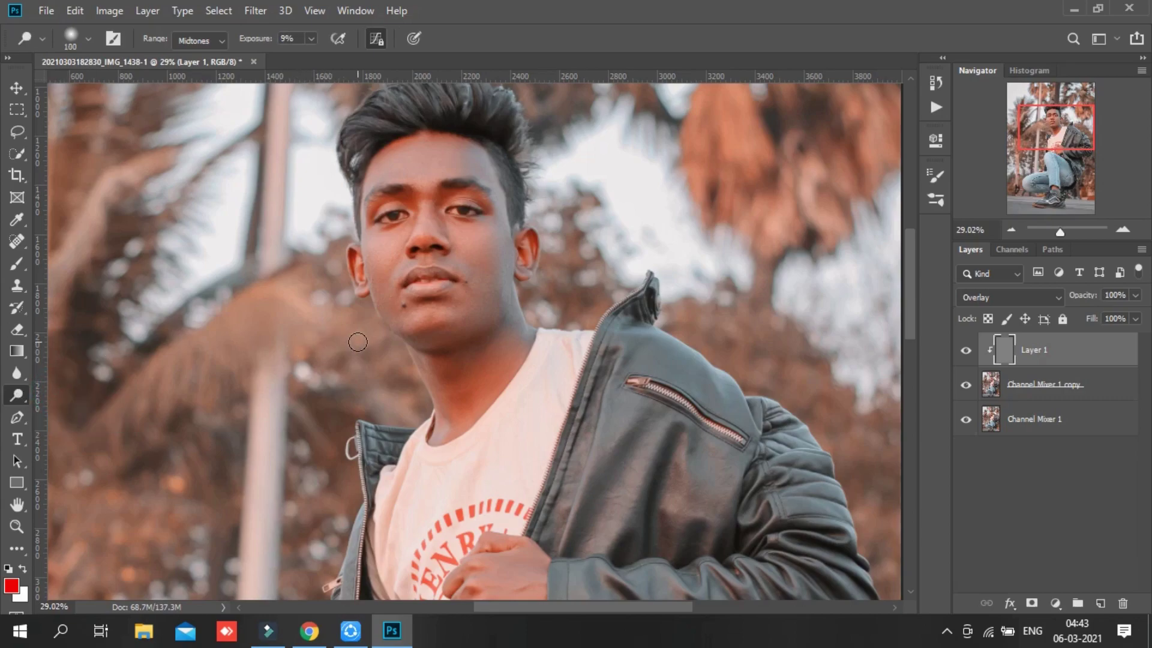
key(bracketright)
key(bracketright)
key(bracketright)
key(bracketleft)
drag(248, 41, 255, 41)
drag(424, 178, 463, 154)
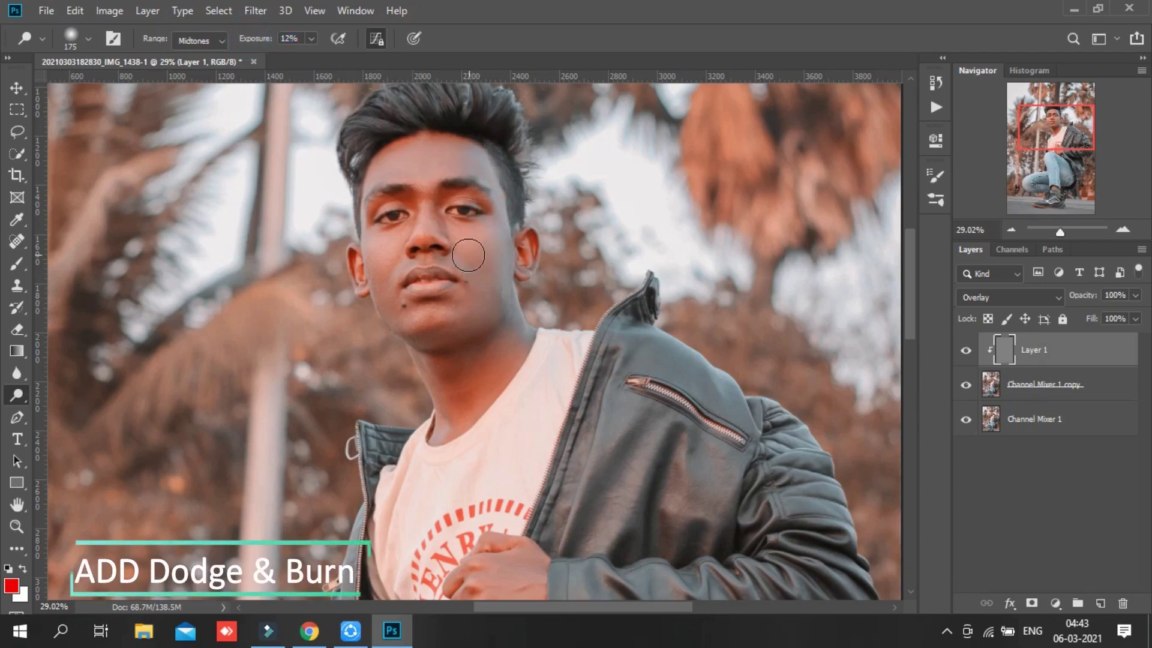
drag(380, 278, 374, 210)
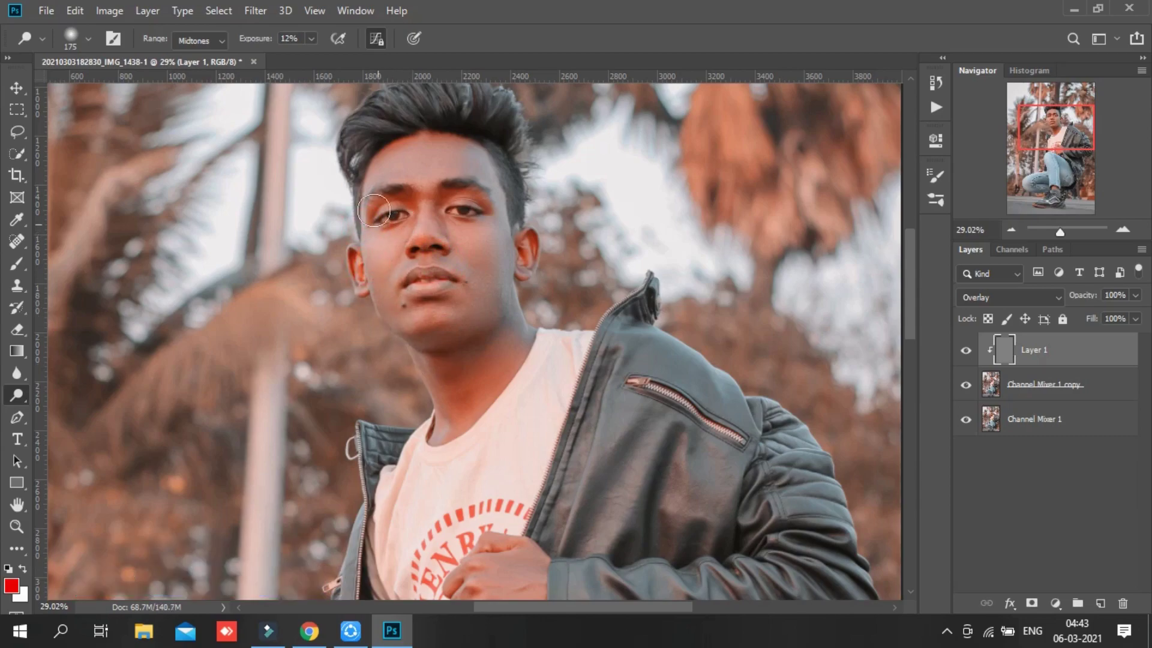
drag(381, 147, 438, 201)
- With a 125 px brush, dodge the hand on the chest and the jacket sleeve
scroll(441, 198, up, 2)
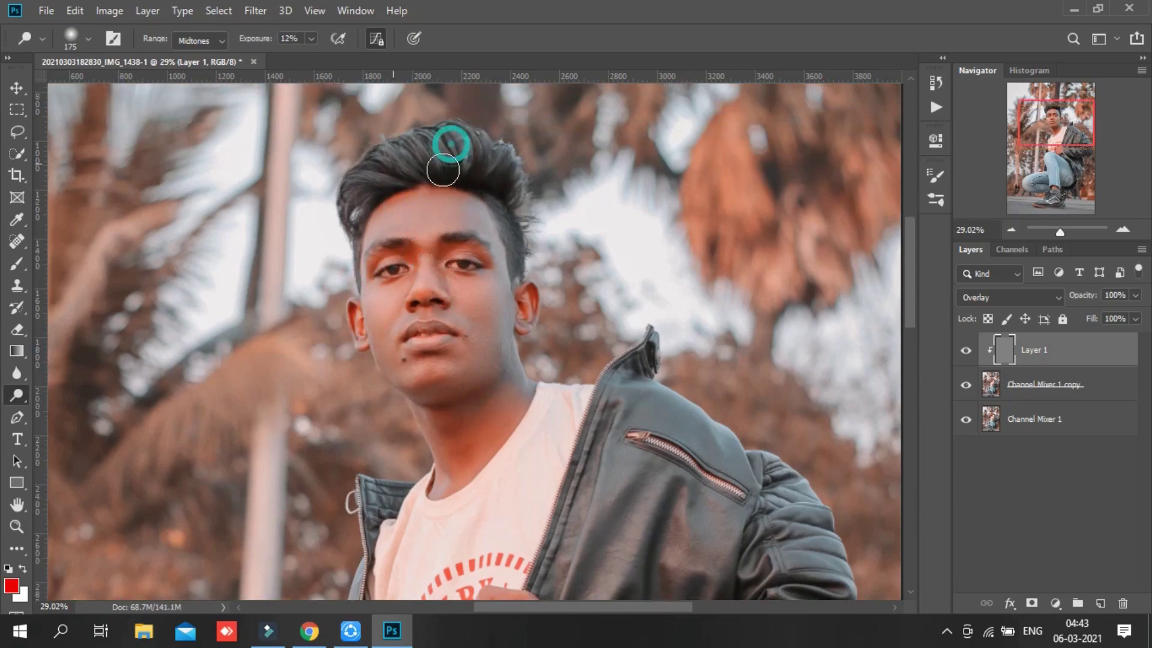
scroll(459, 318, down, 5)
scroll(432, 303, down, 2)
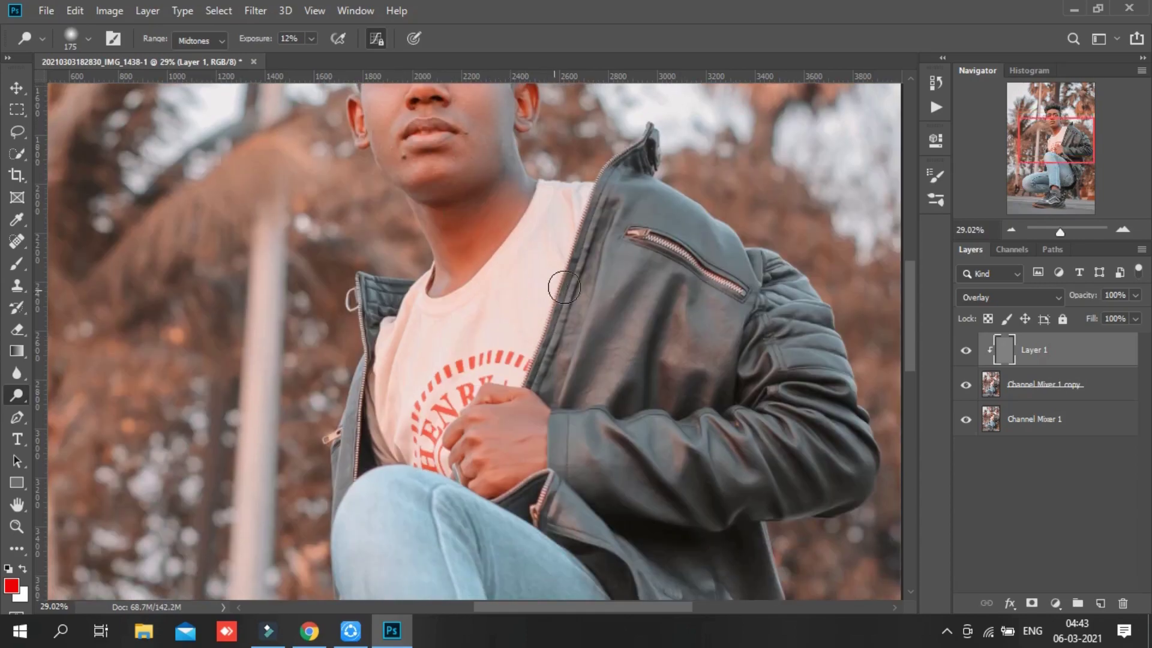
scroll(432, 303, down, 1)
key(bracketleft)
key(bracketleft)
scroll(640, 161, up, 1)
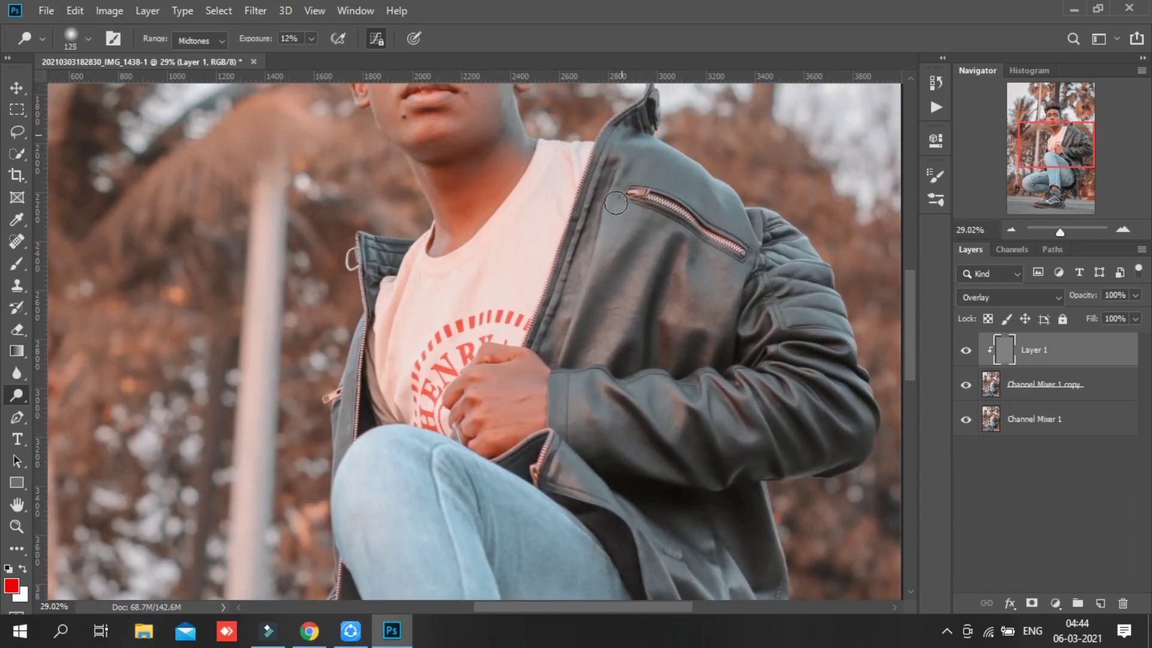
scroll(648, 240, up, 1)
scroll(648, 281, down, 1)
scroll(494, 323, down, 2)
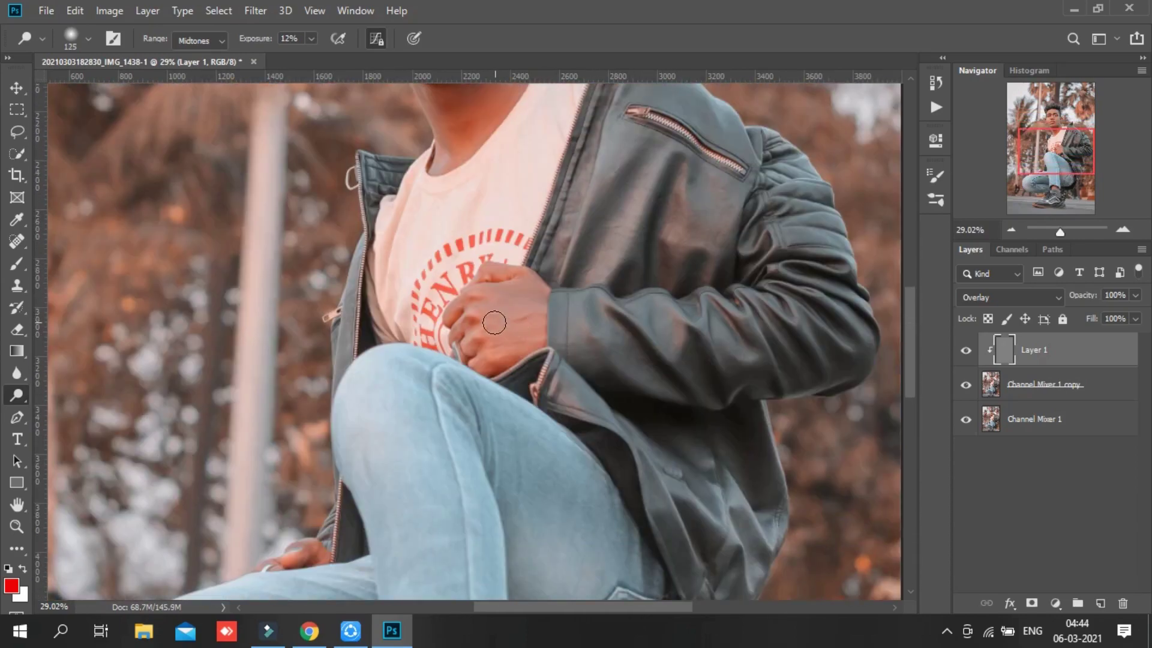
mouse_move(514, 325)
mouse_down()
mouse_move(479, 321)
mouse_move(655, 290)
mouse_up()
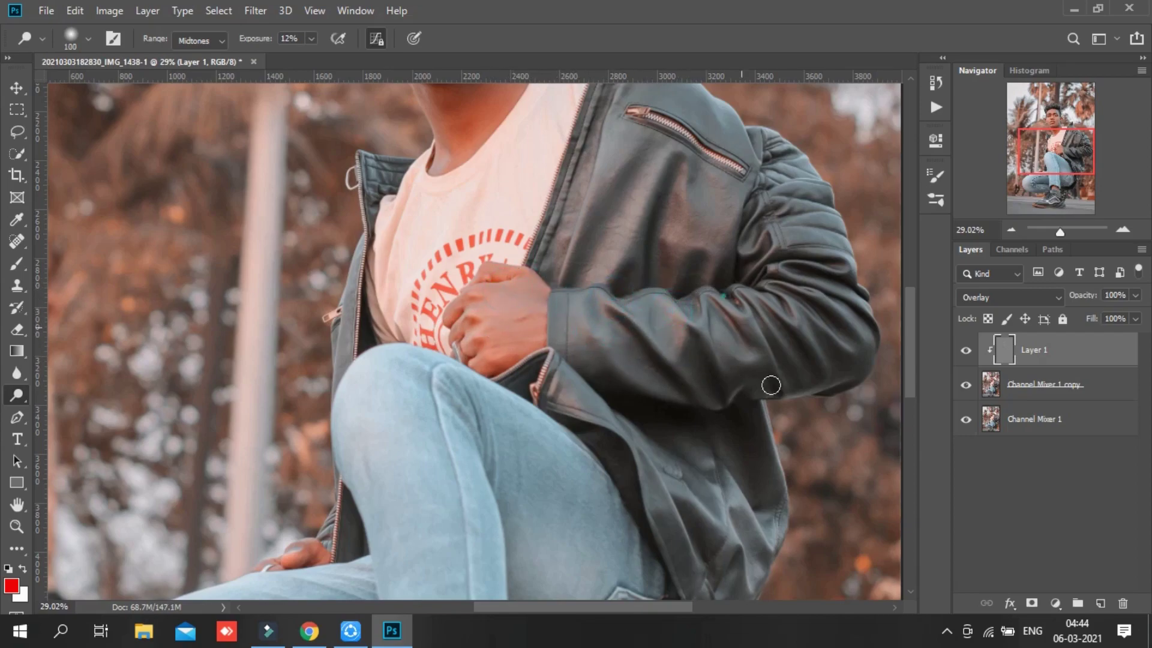
drag(746, 312, 768, 349)
- Dodge the jacket near the collar and the lips and chin, then zoom in on the face
scroll(772, 380, up, 2)
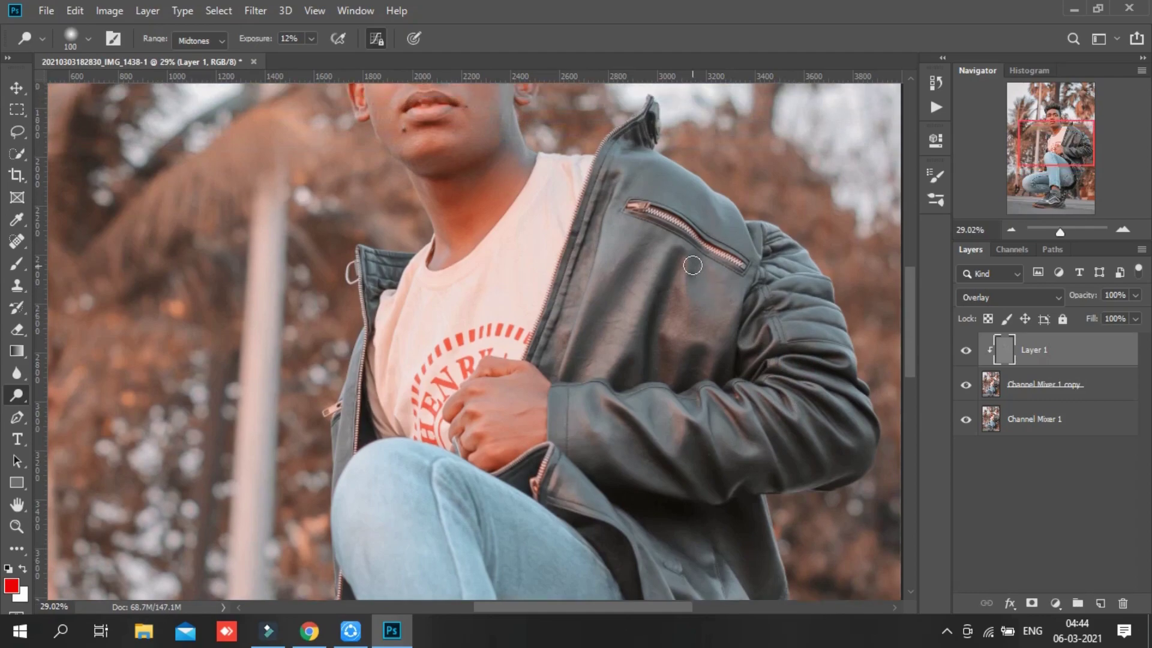
scroll(364, 232, down, 2)
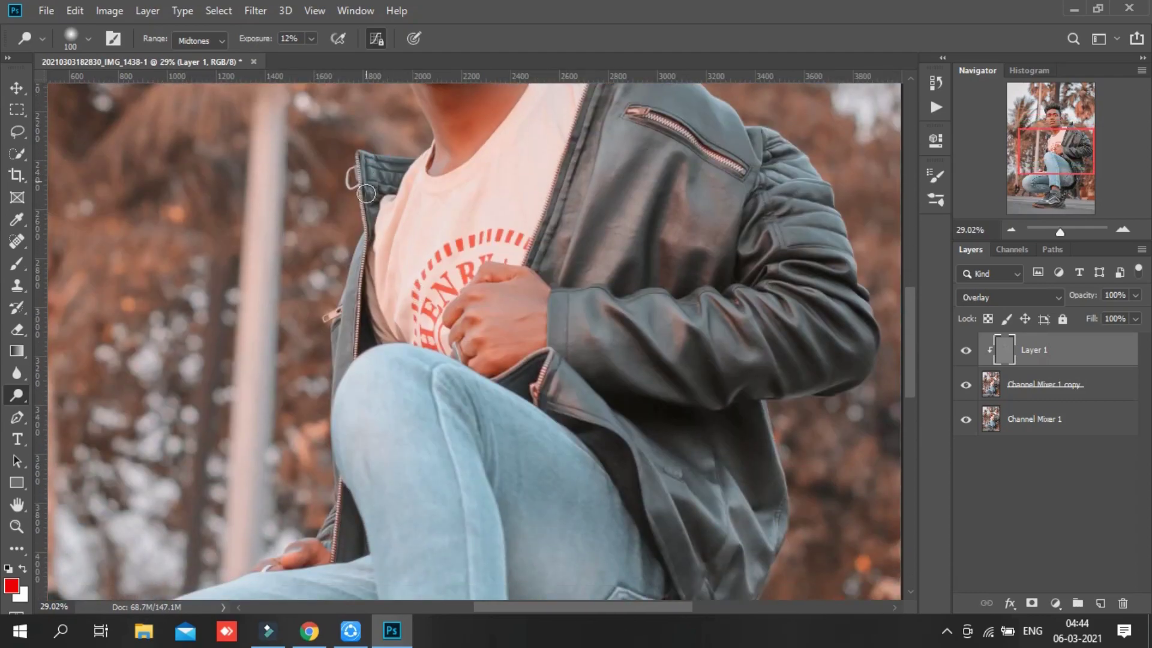
scroll(408, 258, down, 3)
scroll(468, 318, down, 1)
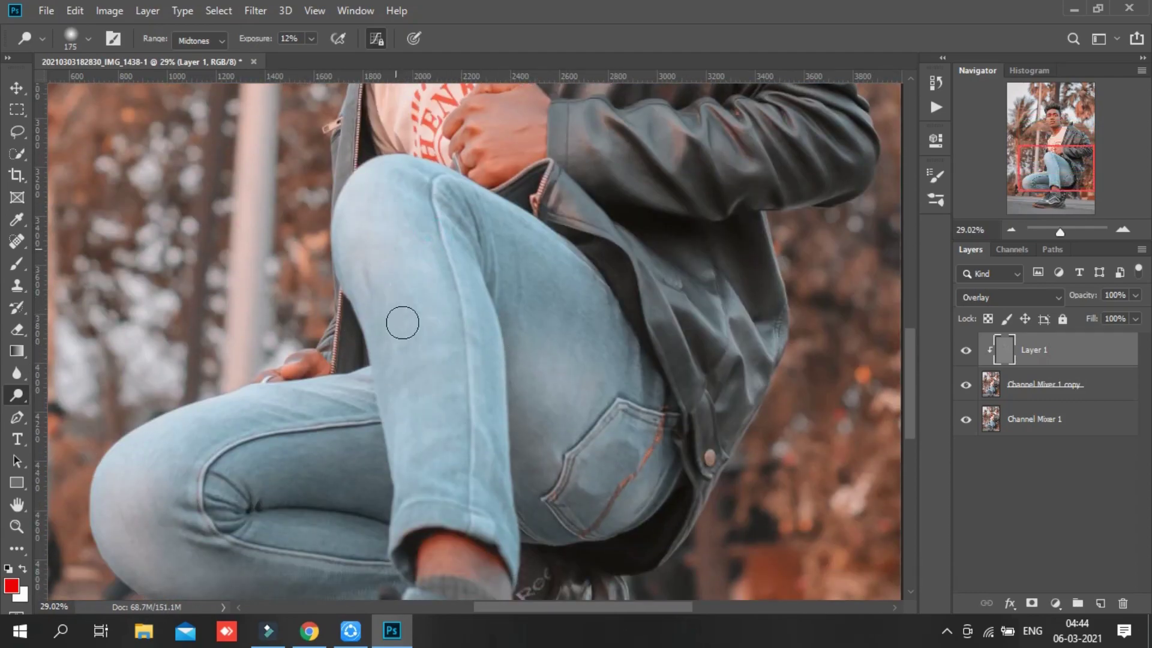
scroll(416, 406, down, 2)
scroll(214, 481, down, 1)
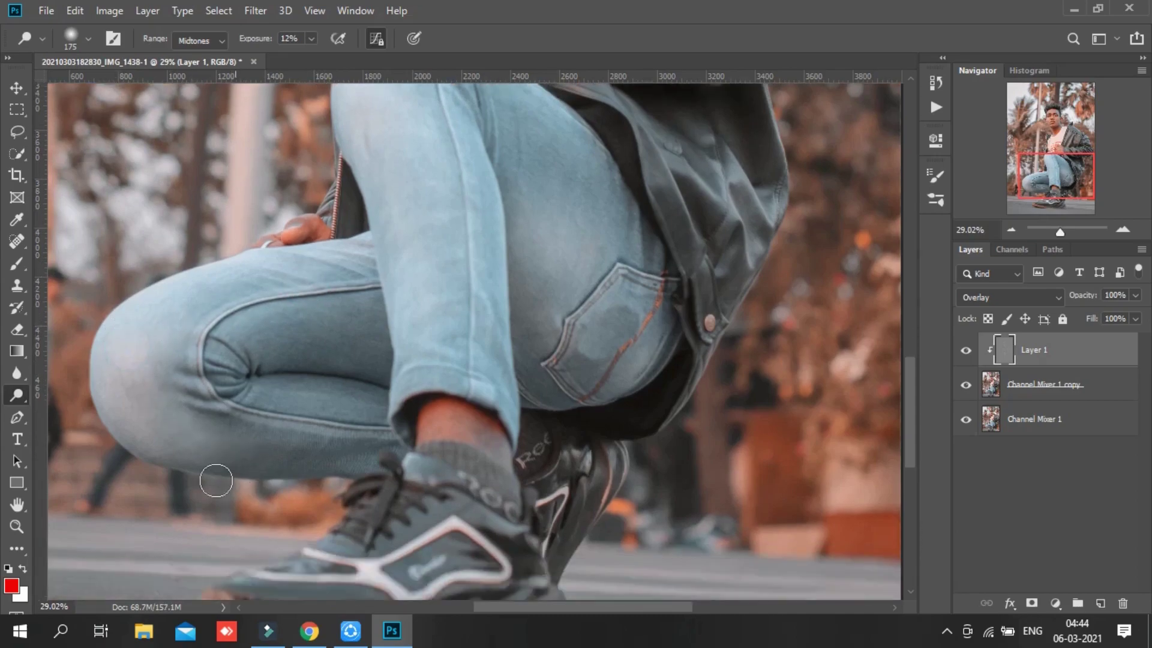
scroll(329, 522, down, 1)
scroll(532, 514, down, 1)
scroll(576, 420, up, 1)
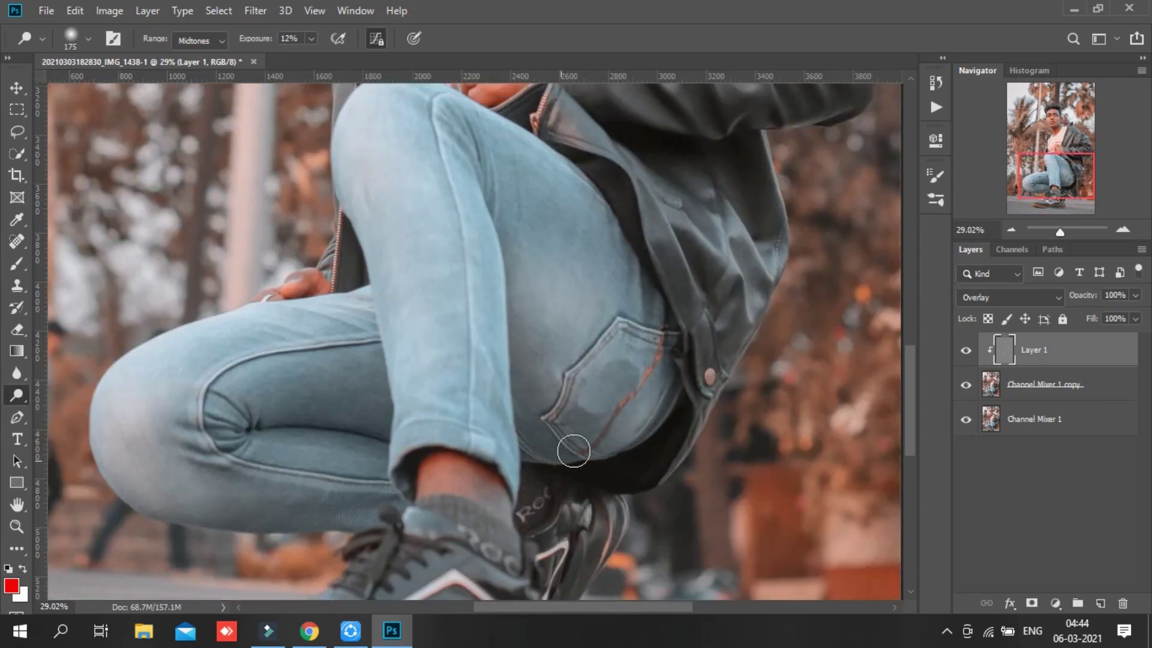
scroll(630, 371, up, 1)
scroll(690, 360, up, 1)
scroll(729, 407, up, 1)
key(bracketleft)
key(bracketleft)
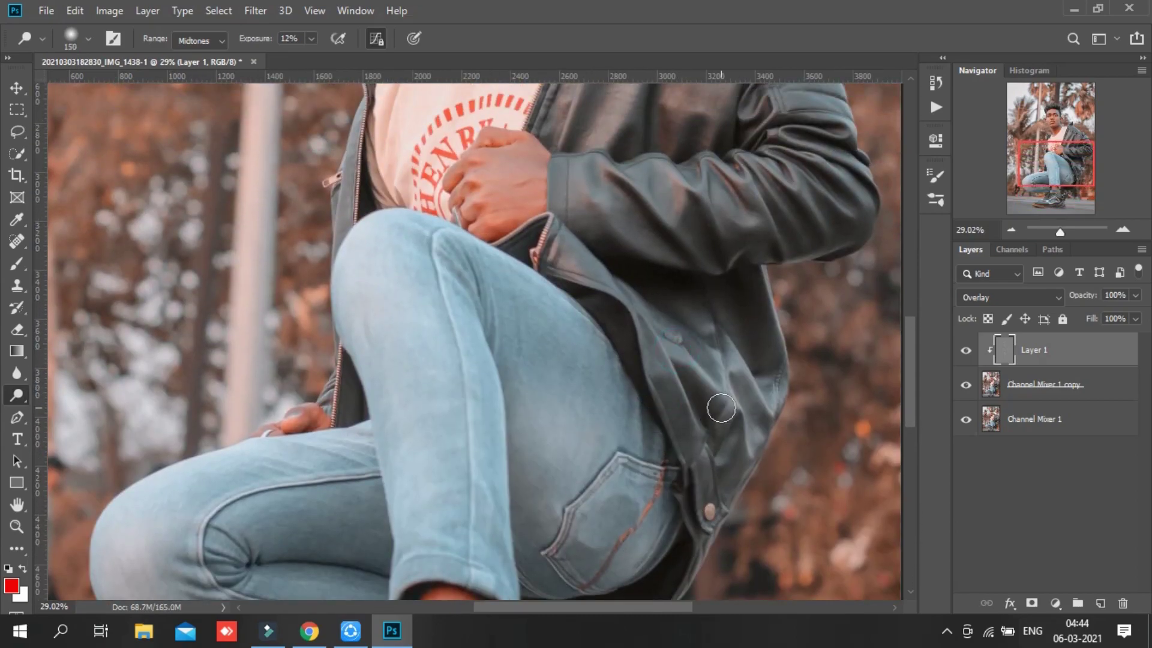
scroll(690, 318, up, 2)
scroll(615, 303, up, 1)
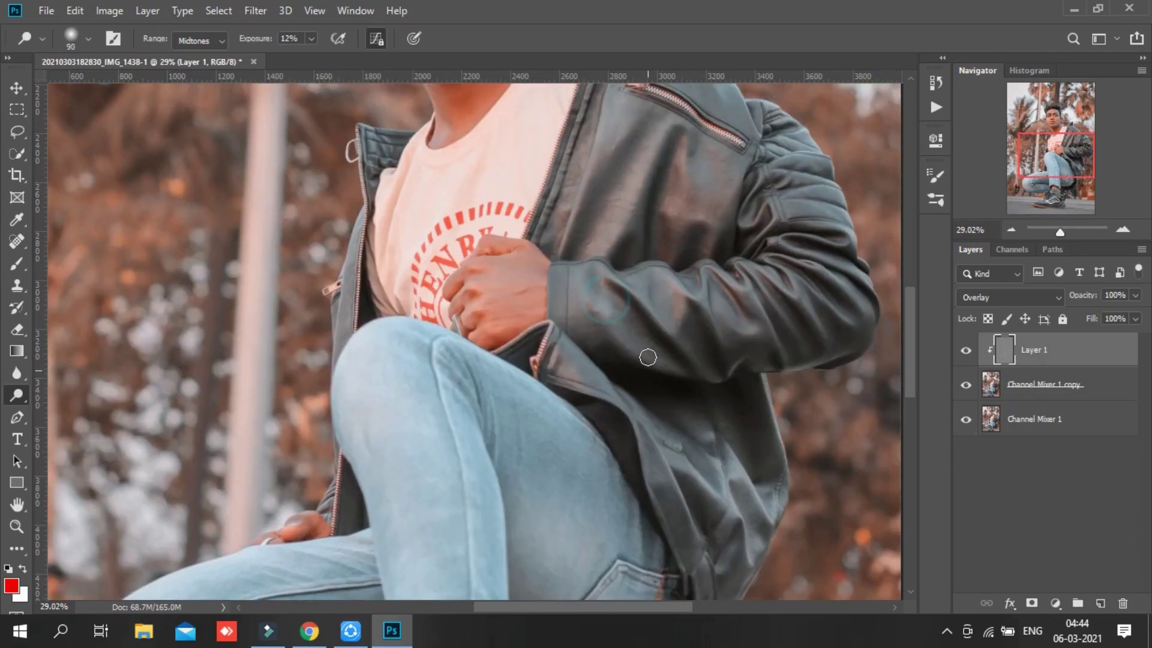
scroll(636, 324, up, 2)
scroll(654, 270, up, 2)
drag(634, 260, 597, 335)
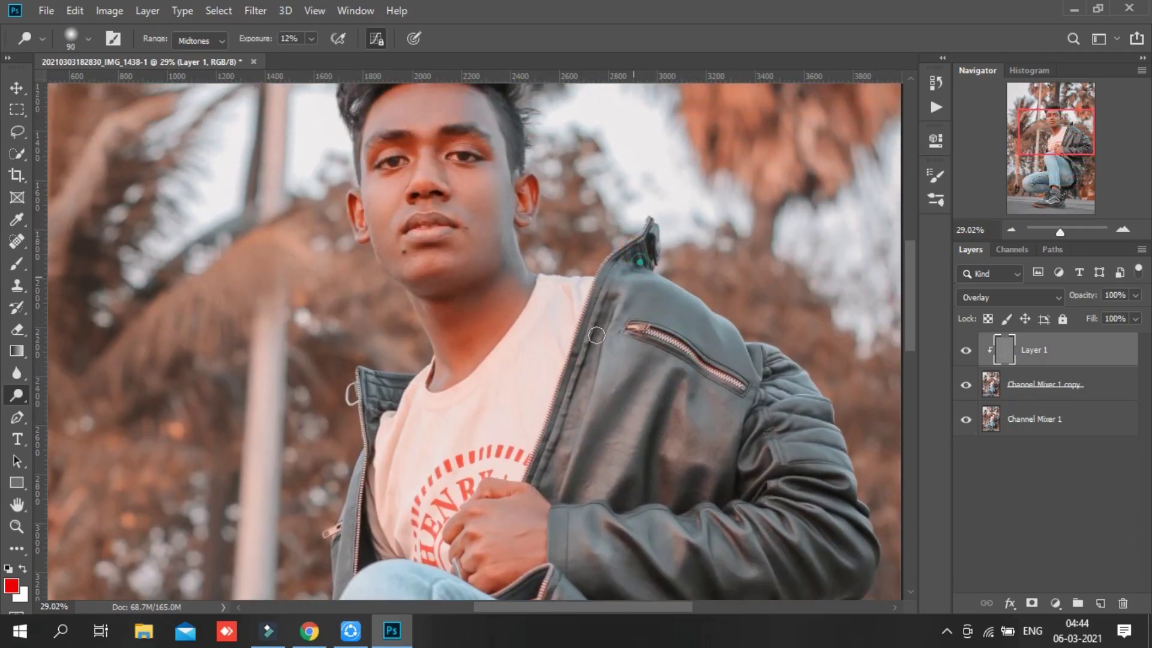
scroll(662, 290, down, 4)
scroll(468, 261, up, 5)
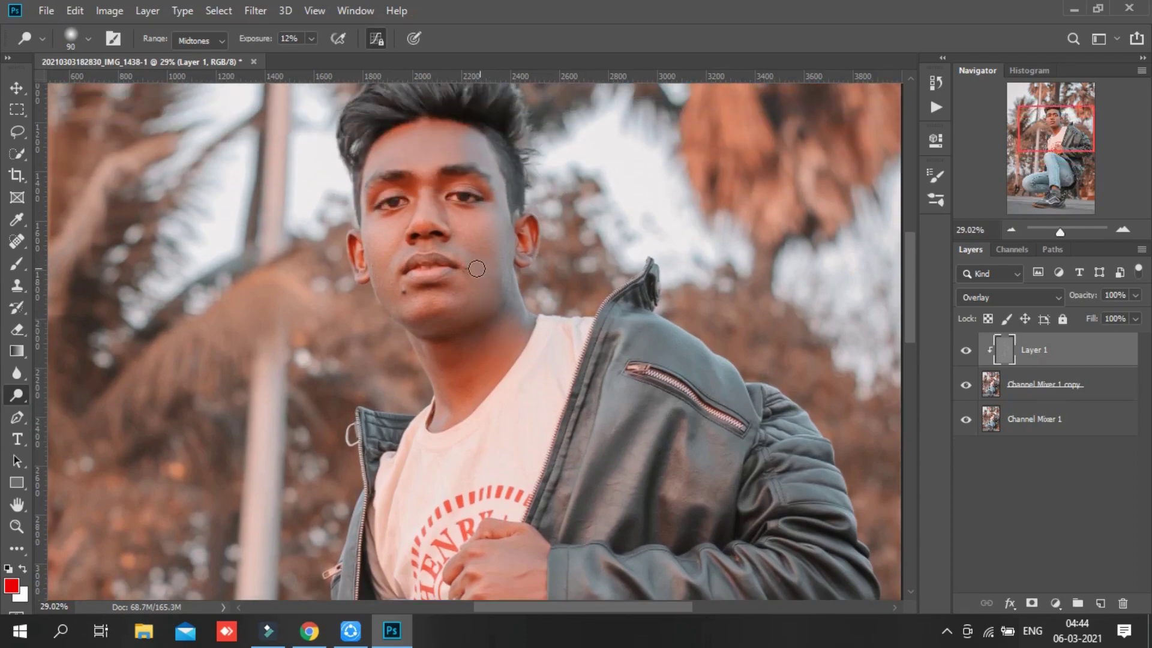
drag(437, 251, 488, 314)
click(17, 529)
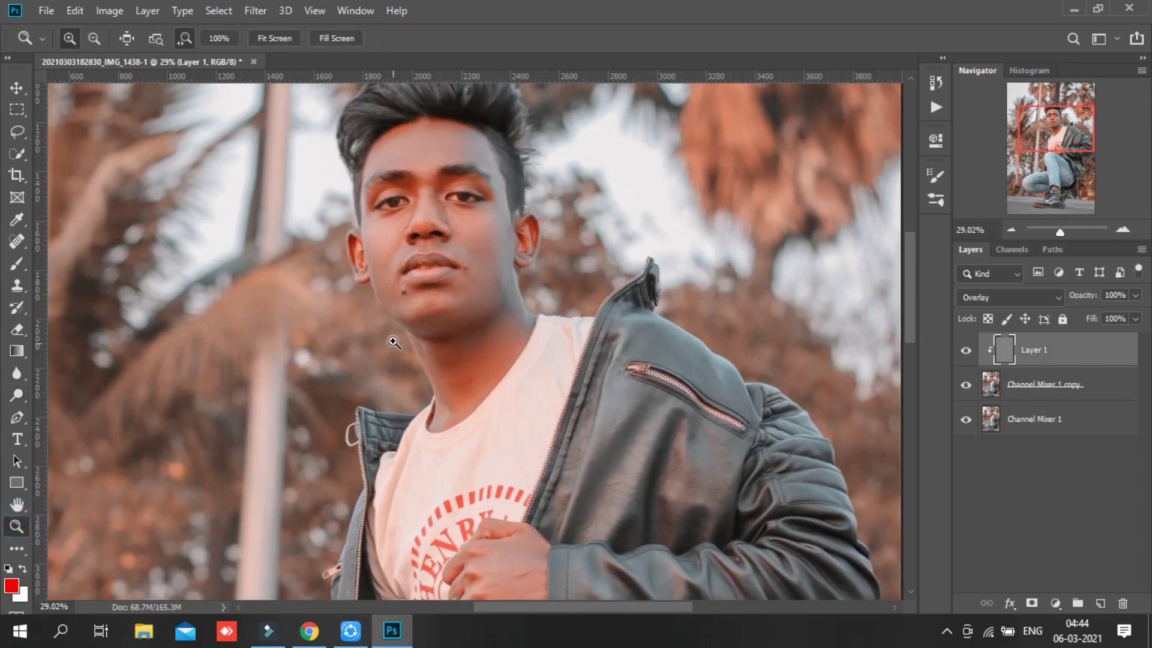
click(497, 303)
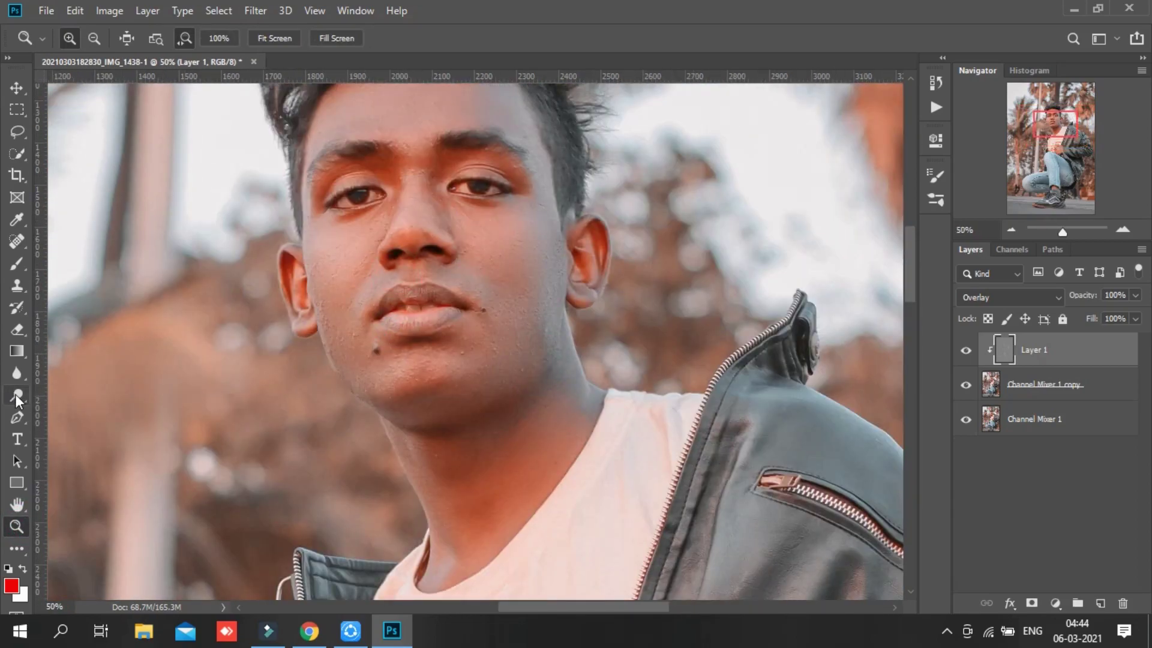
right_click(16, 394)
- Use the Burn tool with a small brush to darken the jacket seam
click(84, 412)
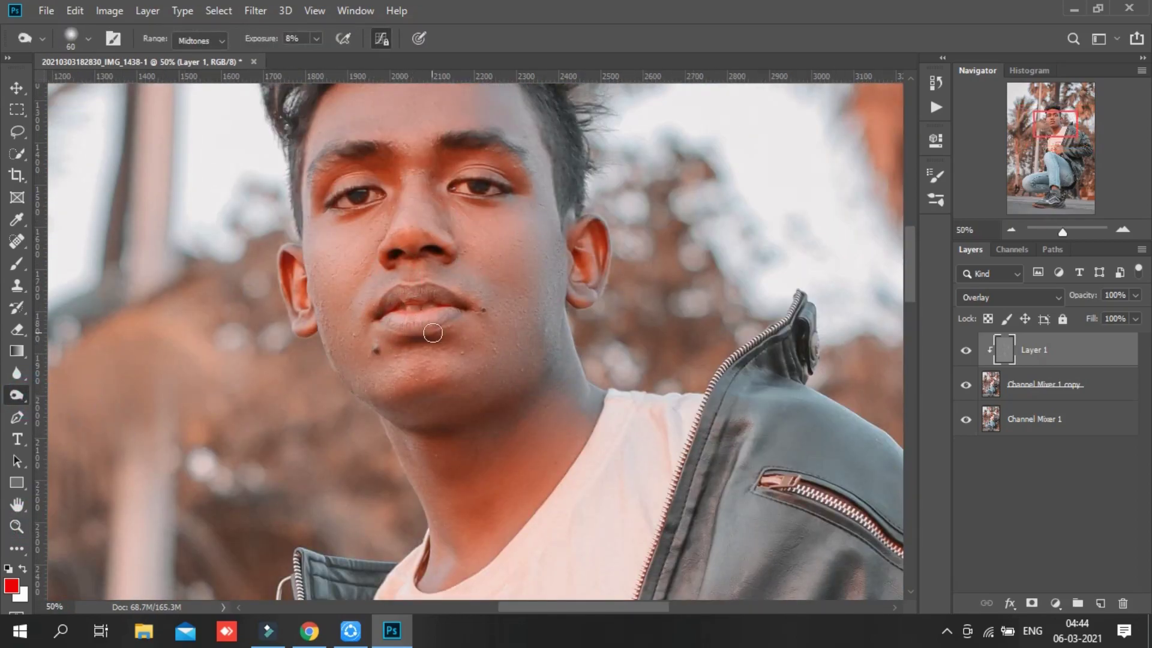
key(bracketleft)
scroll(414, 288, up, 2)
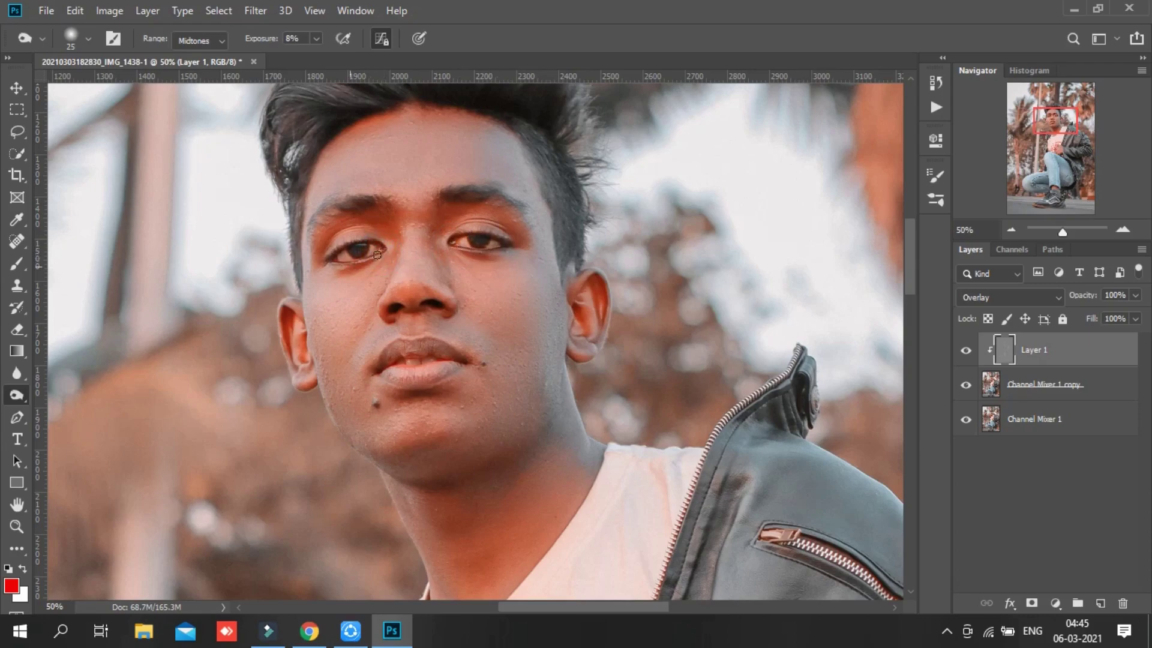
scroll(426, 236, down, 2)
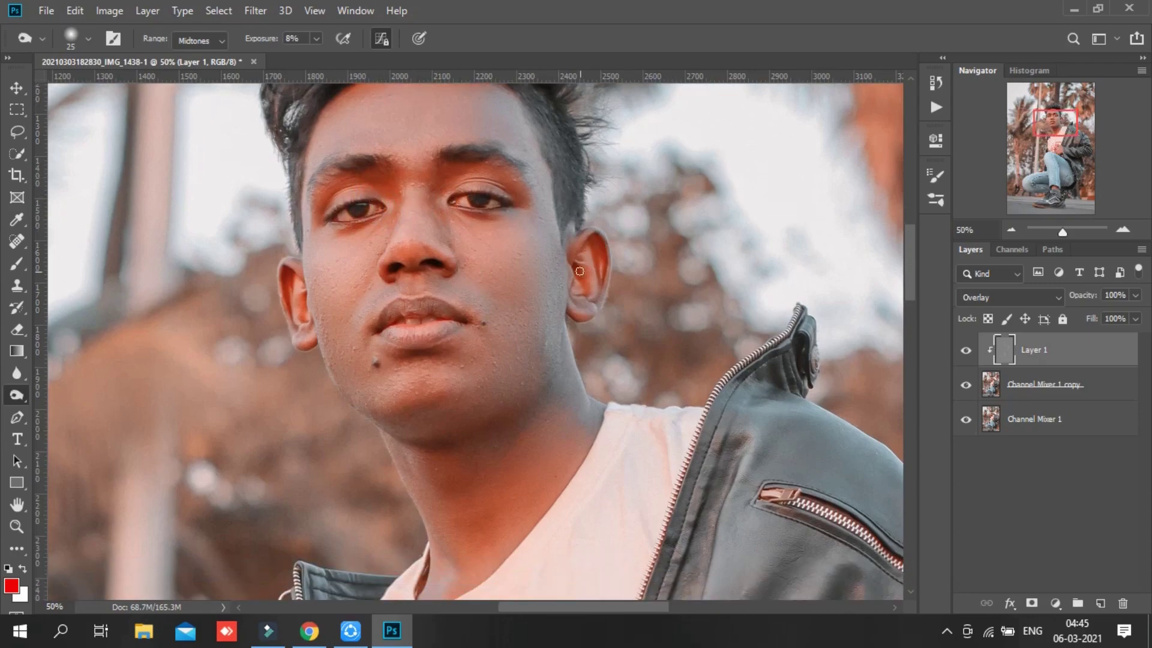
scroll(509, 280, up, 2)
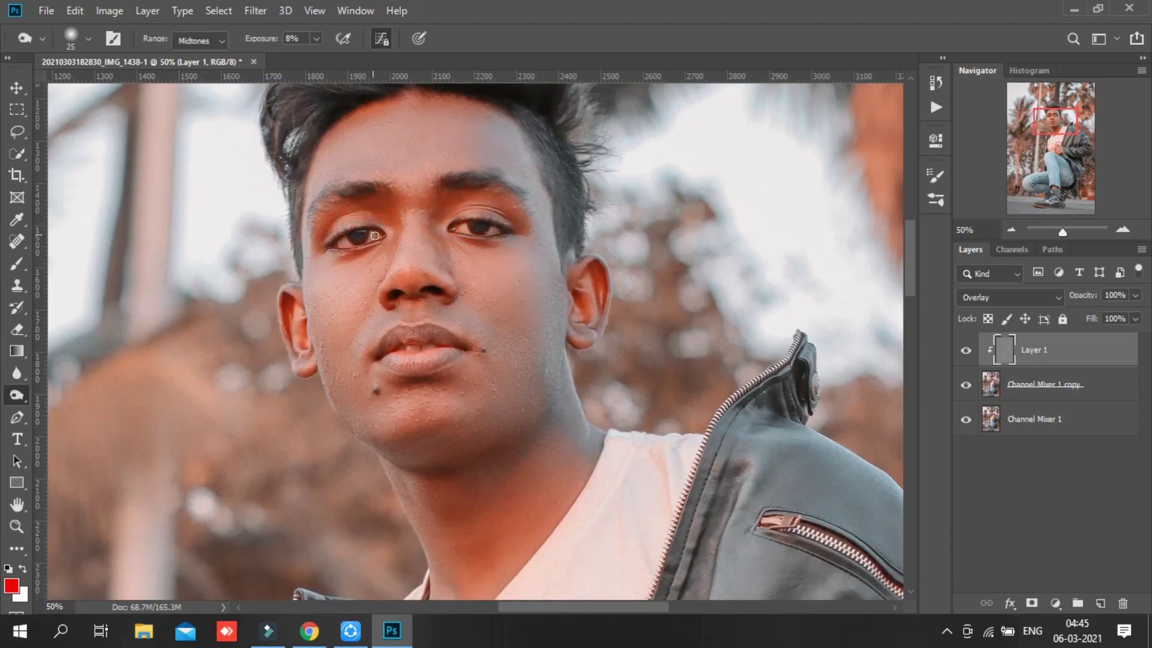
scroll(375, 236, down, 2)
scroll(444, 246, down, 3)
scroll(516, 258, down, 3)
scroll(600, 287, down, 4)
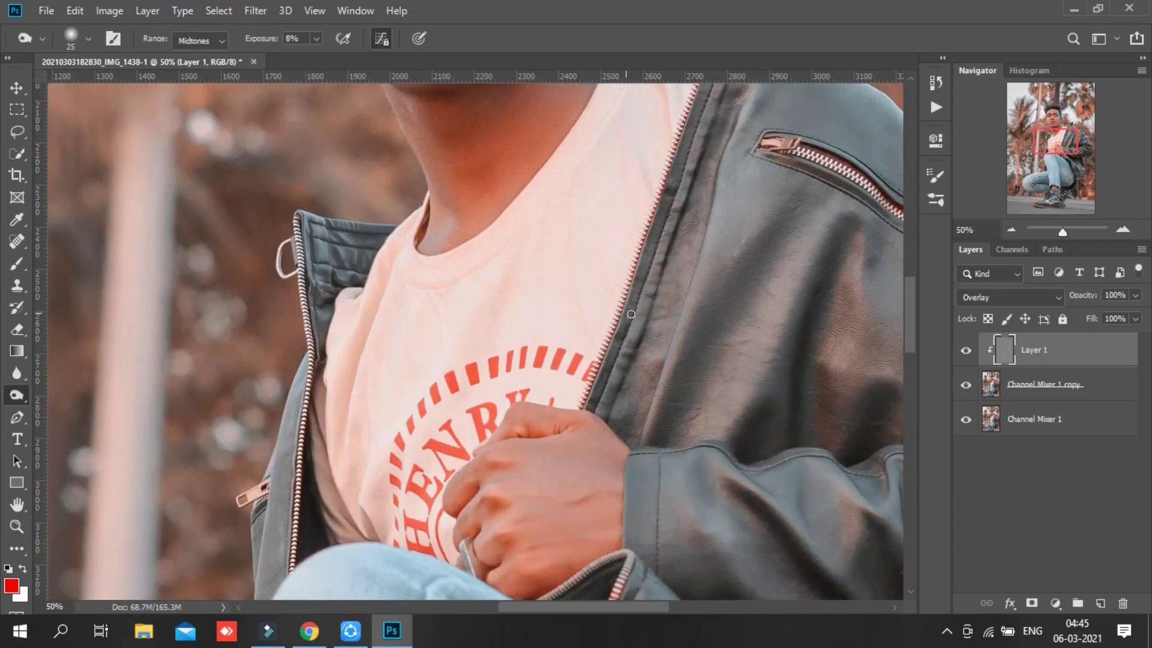
scroll(631, 314, up, 1)
key(bracketright)
mouse_move(690, 195)
mouse_down()
mouse_move(673, 218)
mouse_move(673, 438)
mouse_up()
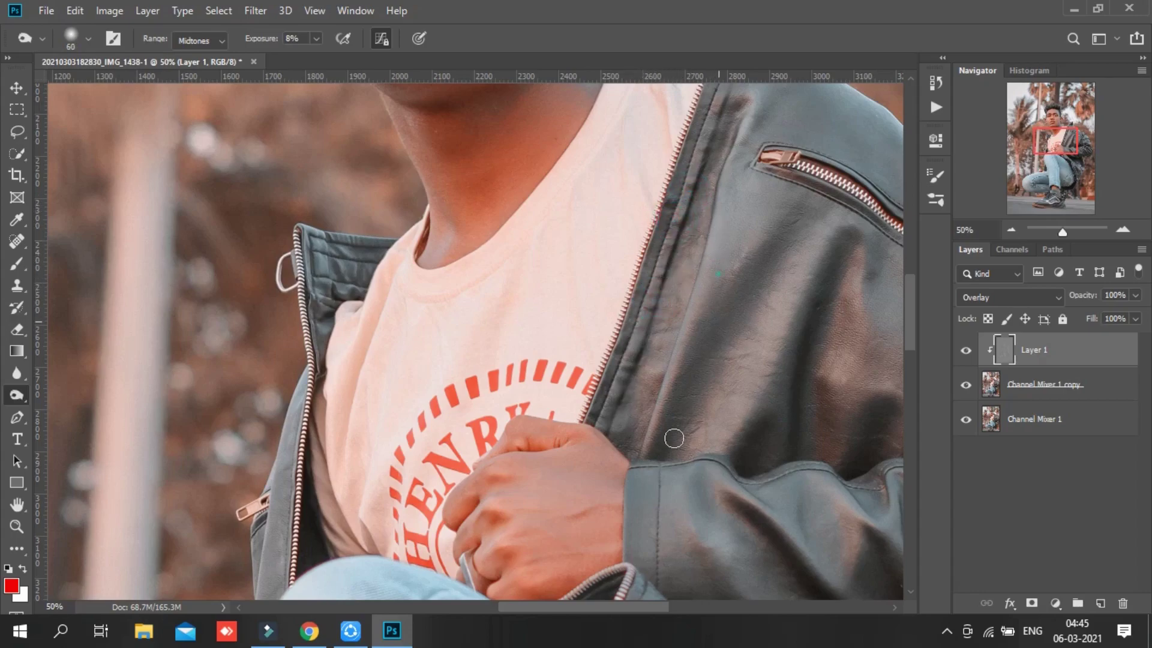
- Burn a spot on the jacket sleeve and the lower area, then zoom out to review
scroll(780, 239, down, 3)
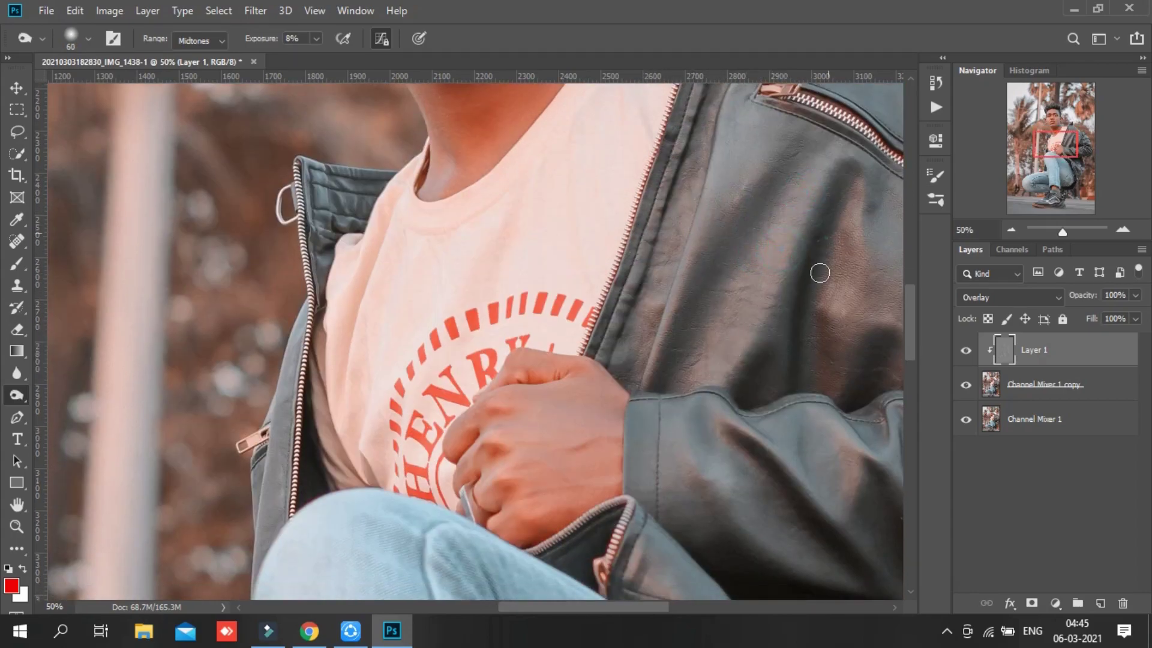
scroll(750, 318, down, 3)
click(705, 291)
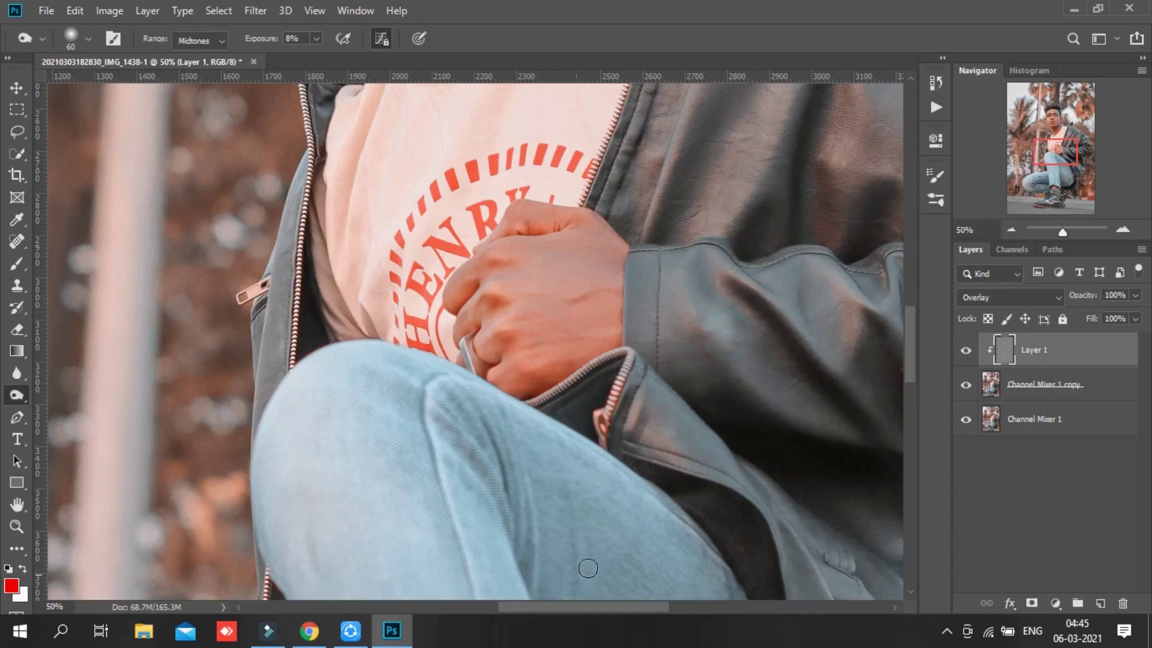
drag(566, 608, 623, 609)
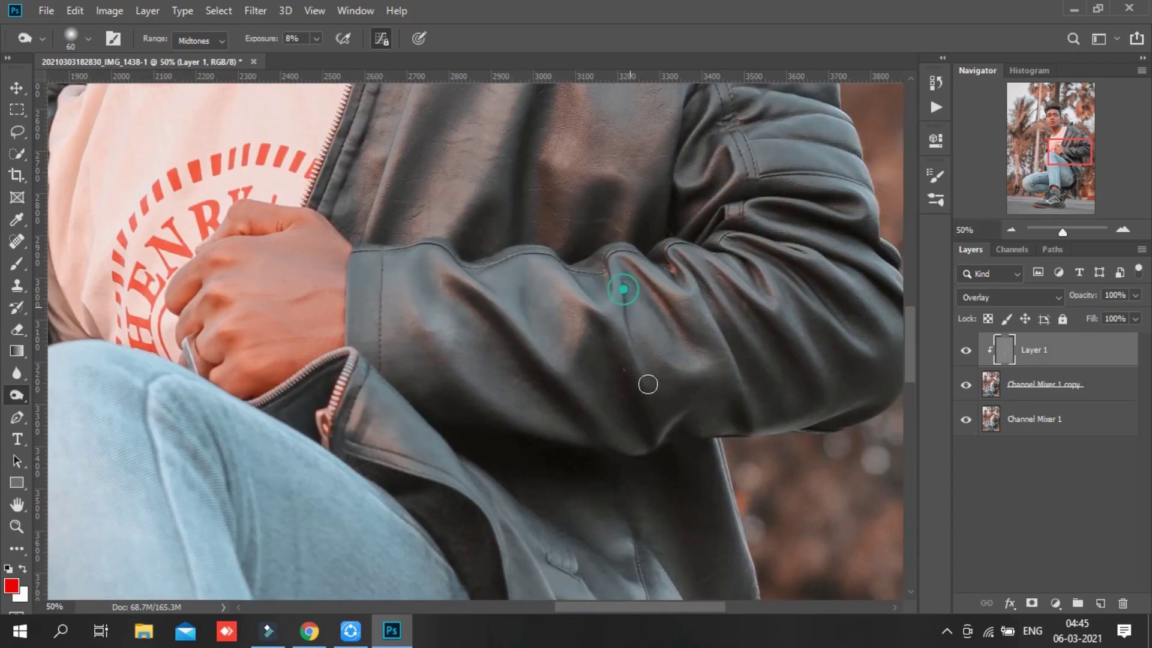
scroll(660, 390, up, 2)
scroll(720, 468, up, 2)
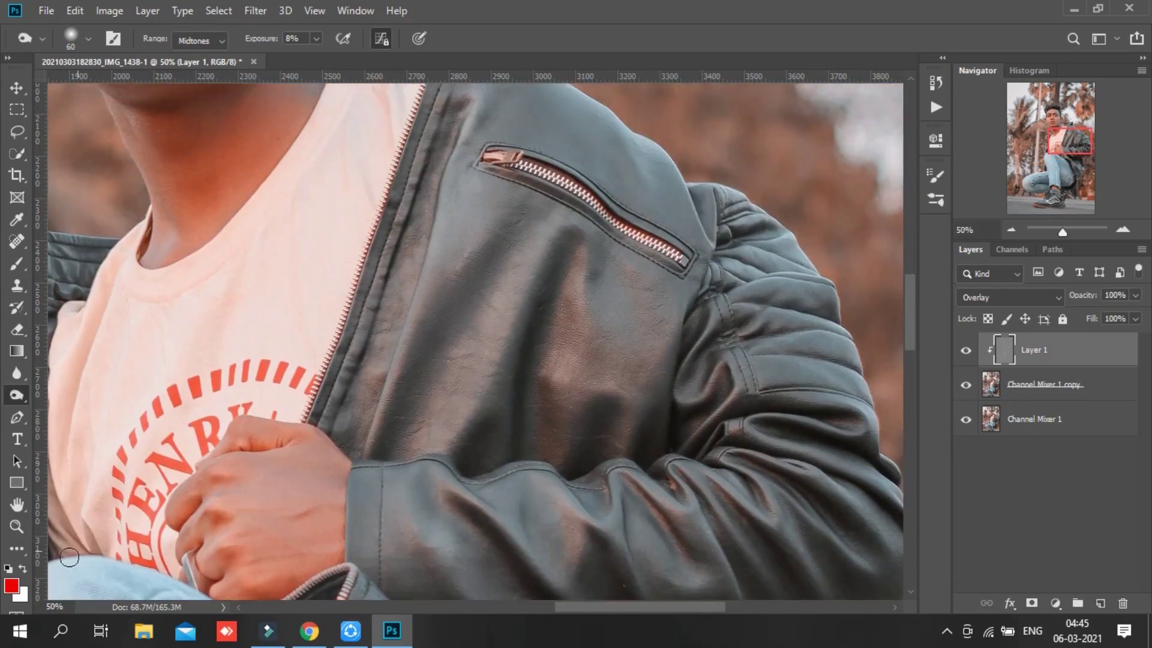
key(z)
scroll(393, 370, down, 5)
scroll(393, 371, down, 3)
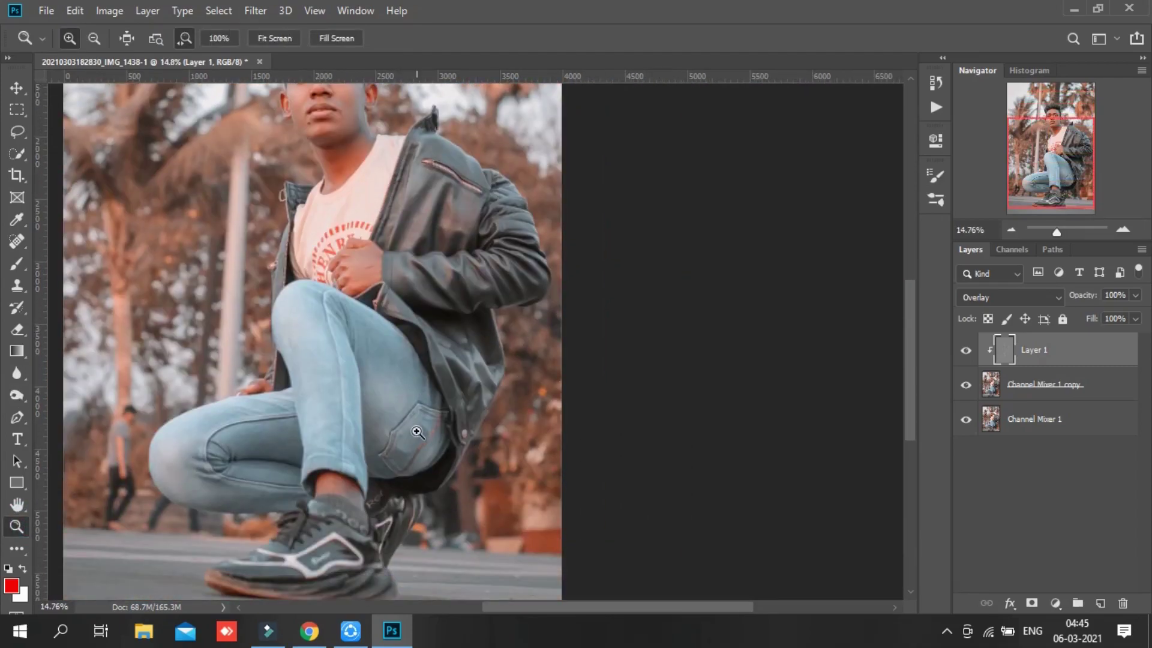
scroll(387, 384, down, 2)
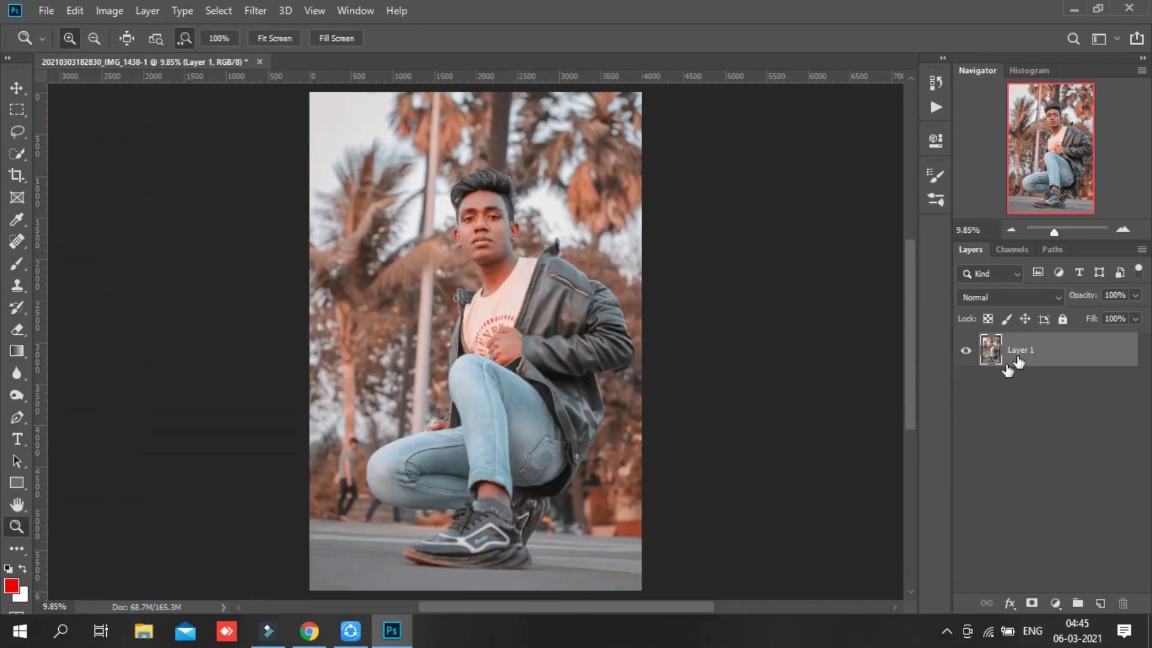
- Duplicate Layer 1 and open the copy in the Camera Raw Filter
drag(1015, 362, 1100, 603)
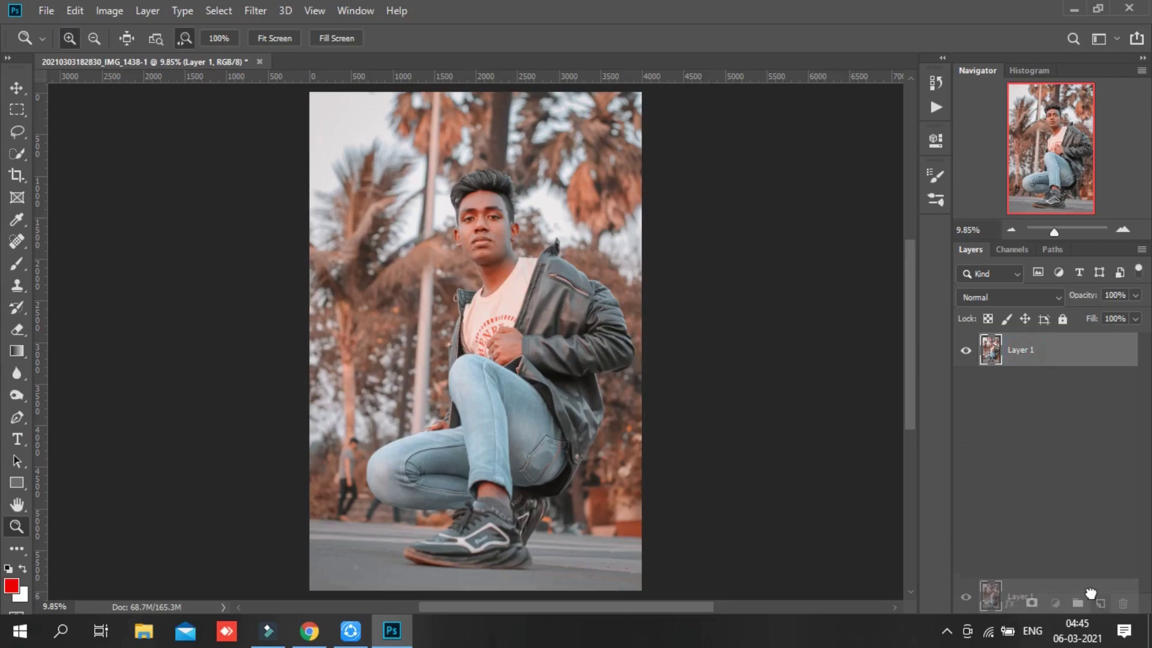
click(241, 12)
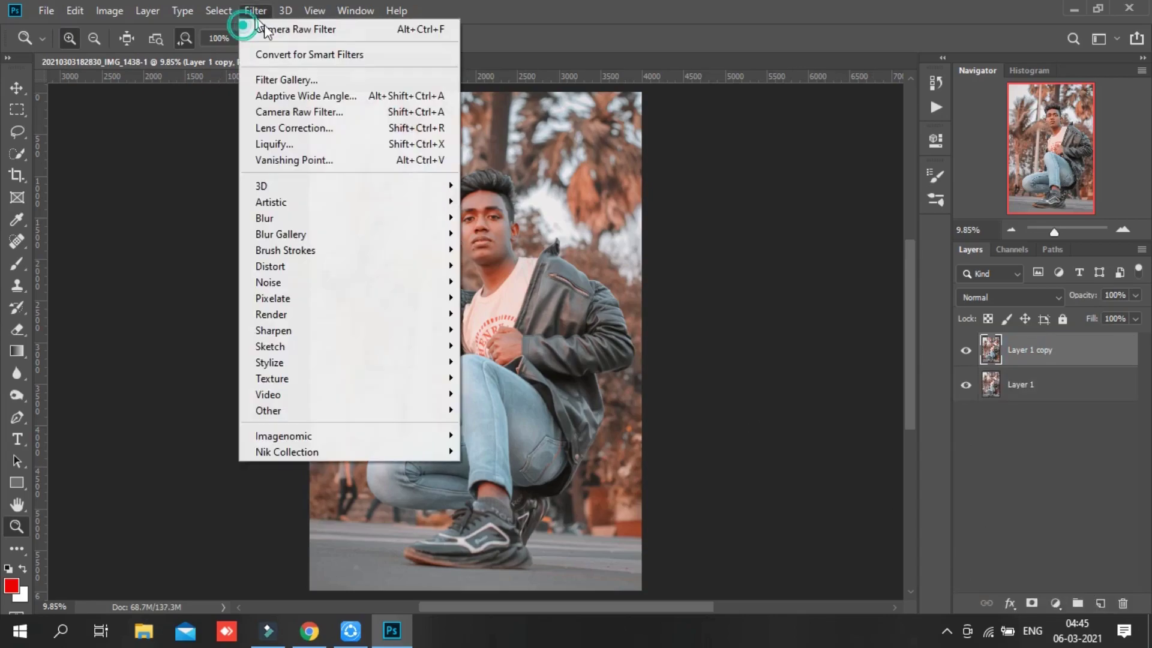
click(319, 114)
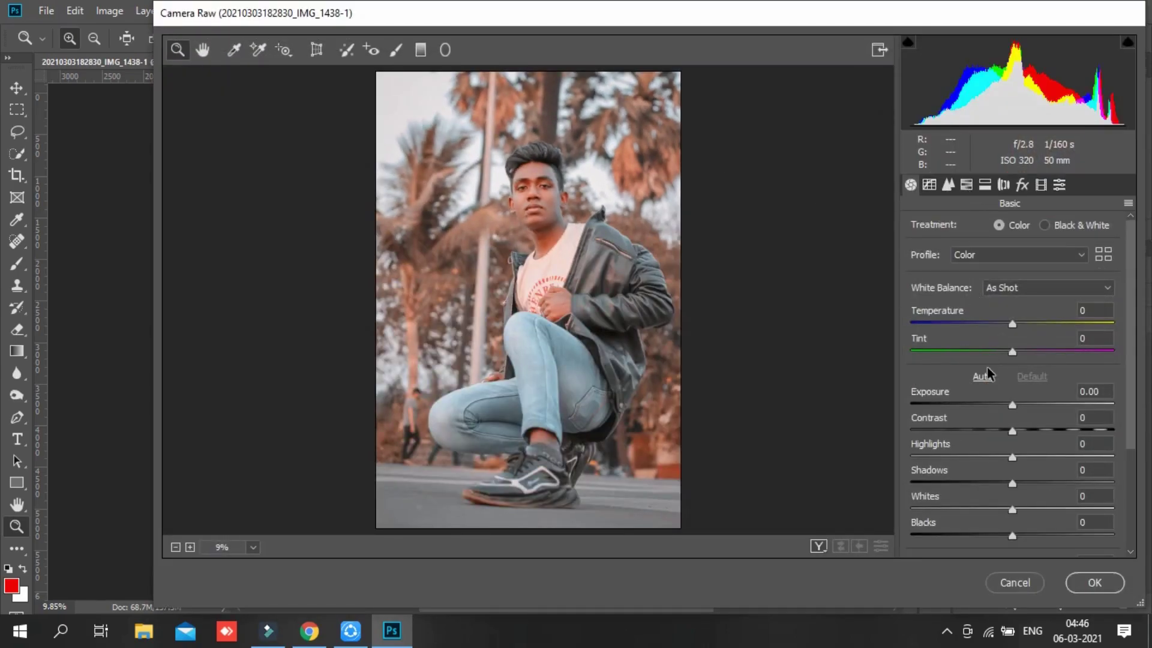
- Set Basic blacks to -2, clarity +9, highlights -38 and vibrance -4
scroll(1017, 442, down, 3)
drag(1010, 455, 1008, 455)
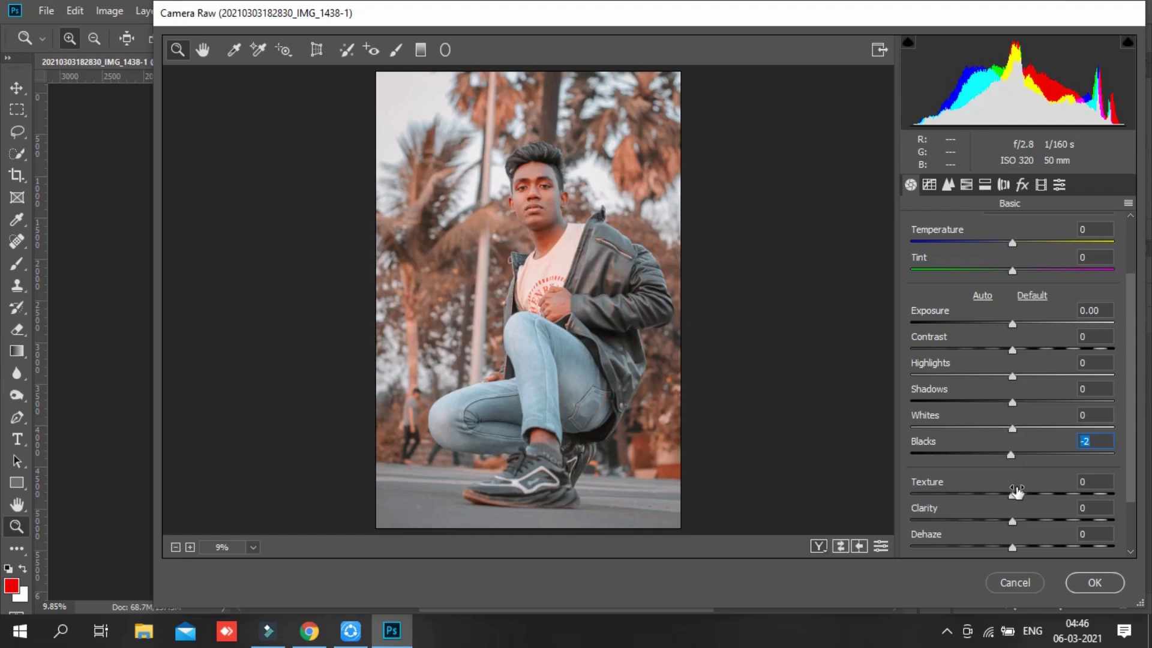
drag(1014, 522, 1022, 522)
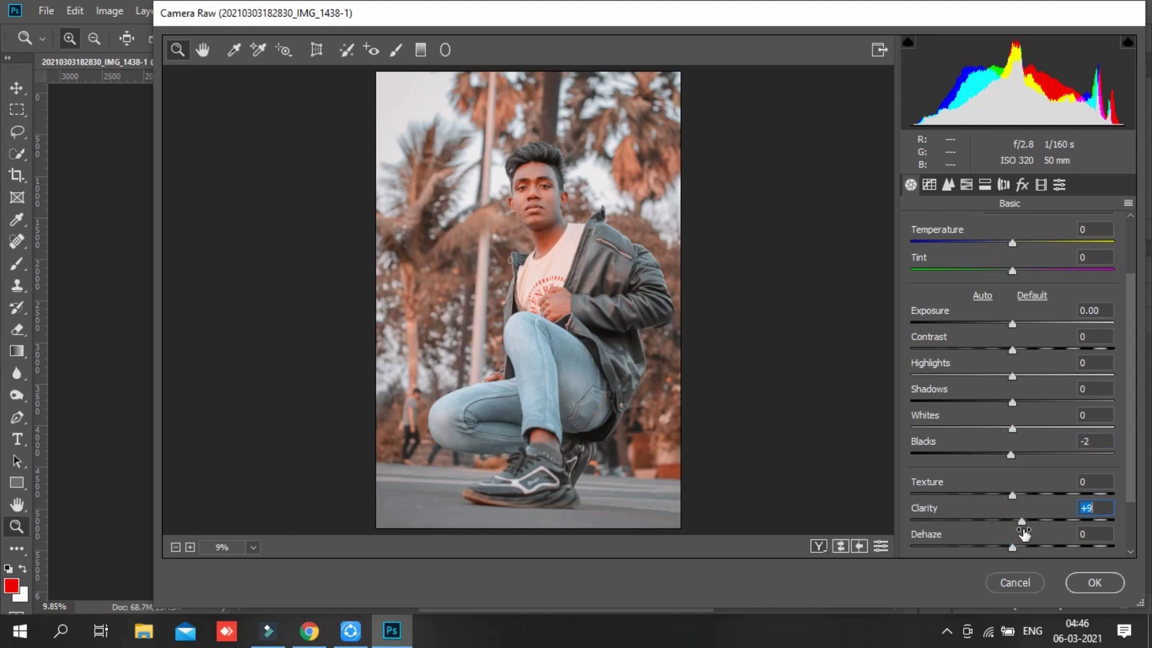
drag(1011, 377, 973, 377)
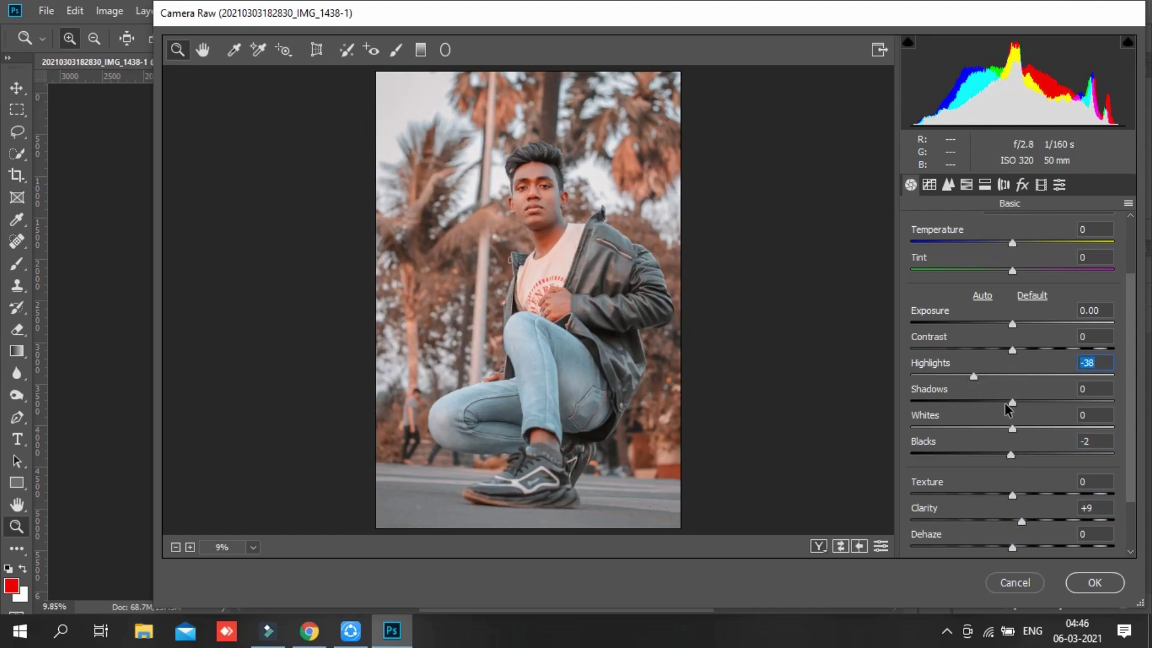
mouse_move(1013, 458)
mouse_down()
mouse_move(1000, 428)
mouse_move(1016, 425)
mouse_up()
scroll(1020, 472, down, 2)
drag(1012, 519, 1008, 520)
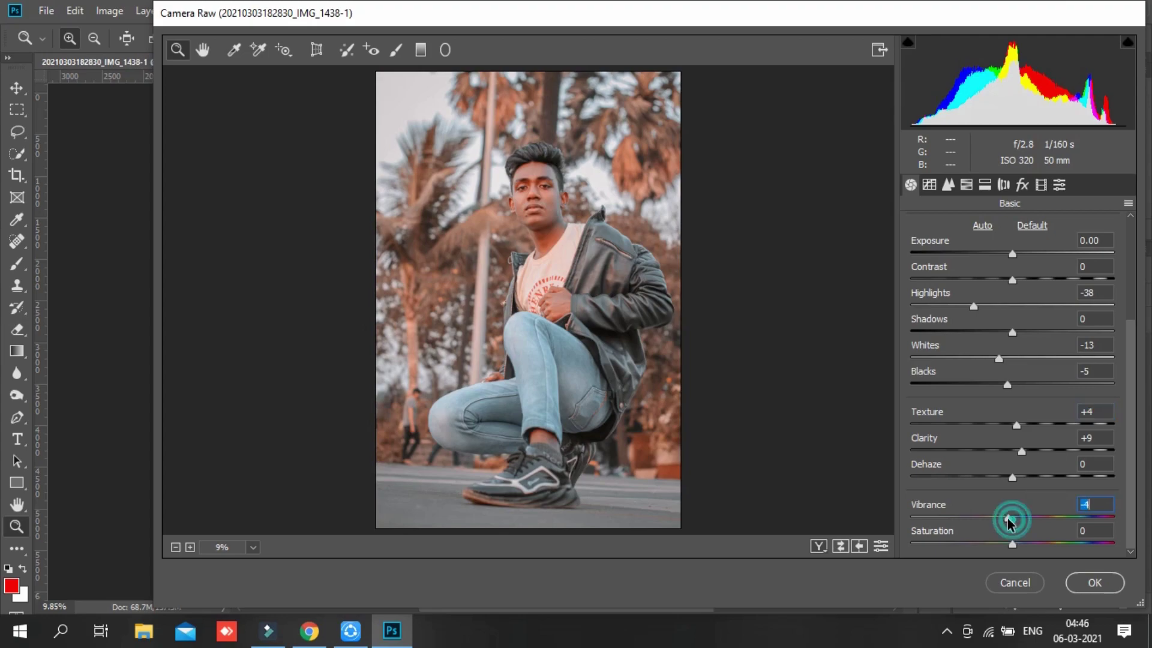
- In HSL, adjust orange saturation and nudge the orange hue to -1
click(967, 186)
click(963, 225)
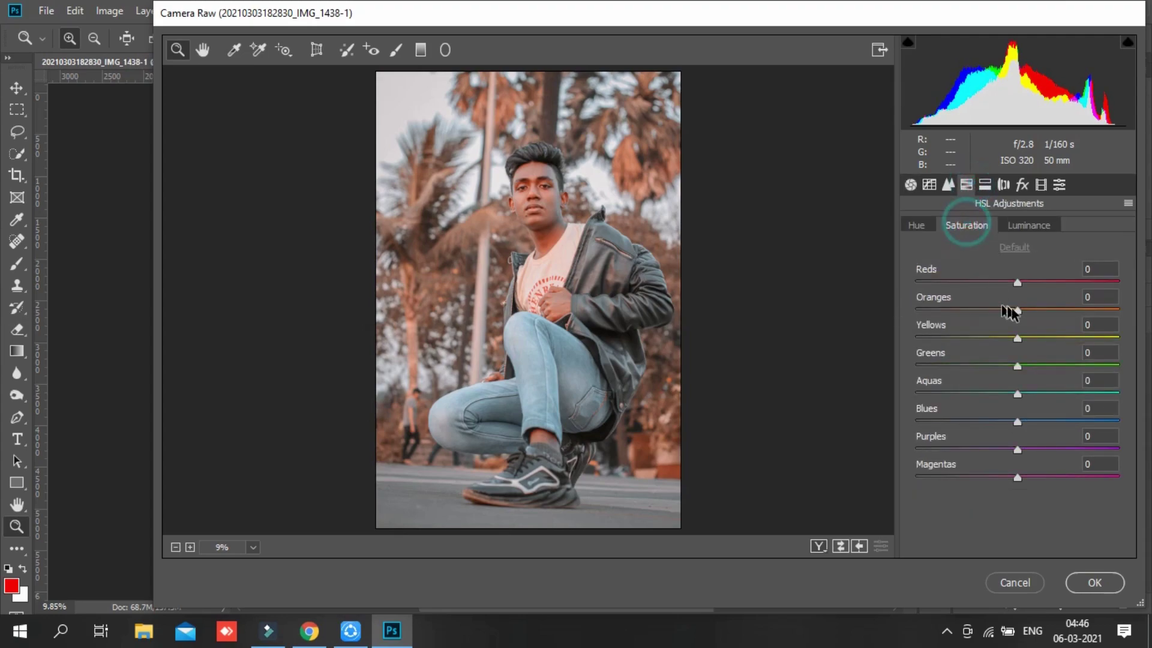
mouse_move(1017, 310)
mouse_down()
mouse_move(987, 338)
mouse_move(1022, 310)
mouse_move(1026, 280)
mouse_up()
click(1029, 225)
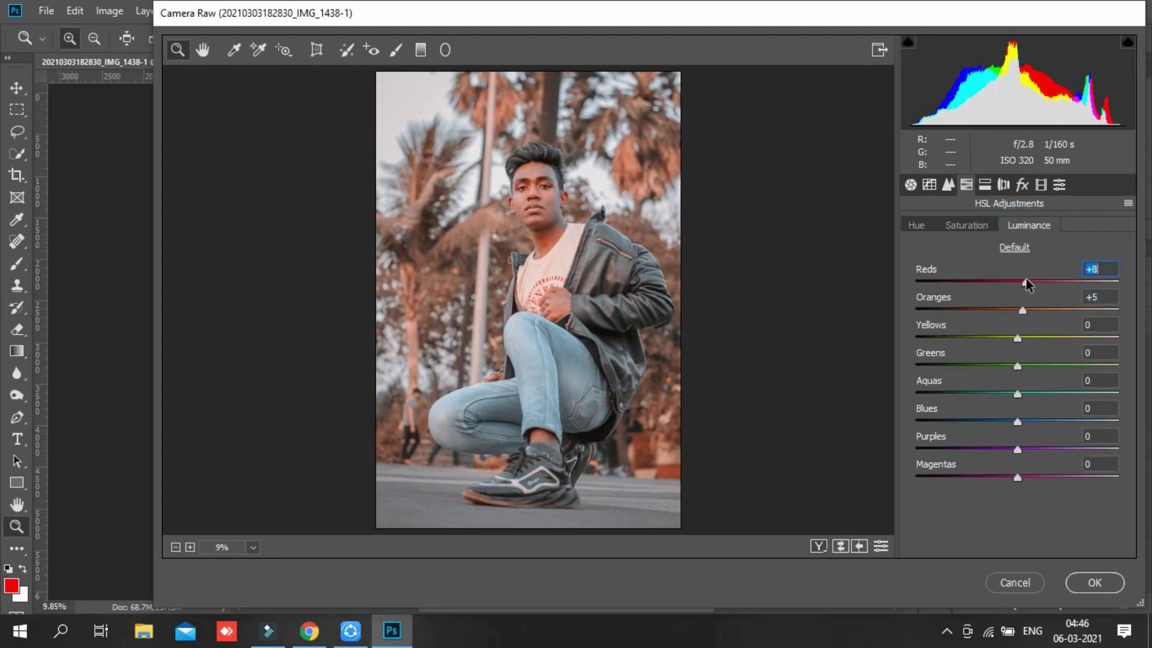
click(917, 227)
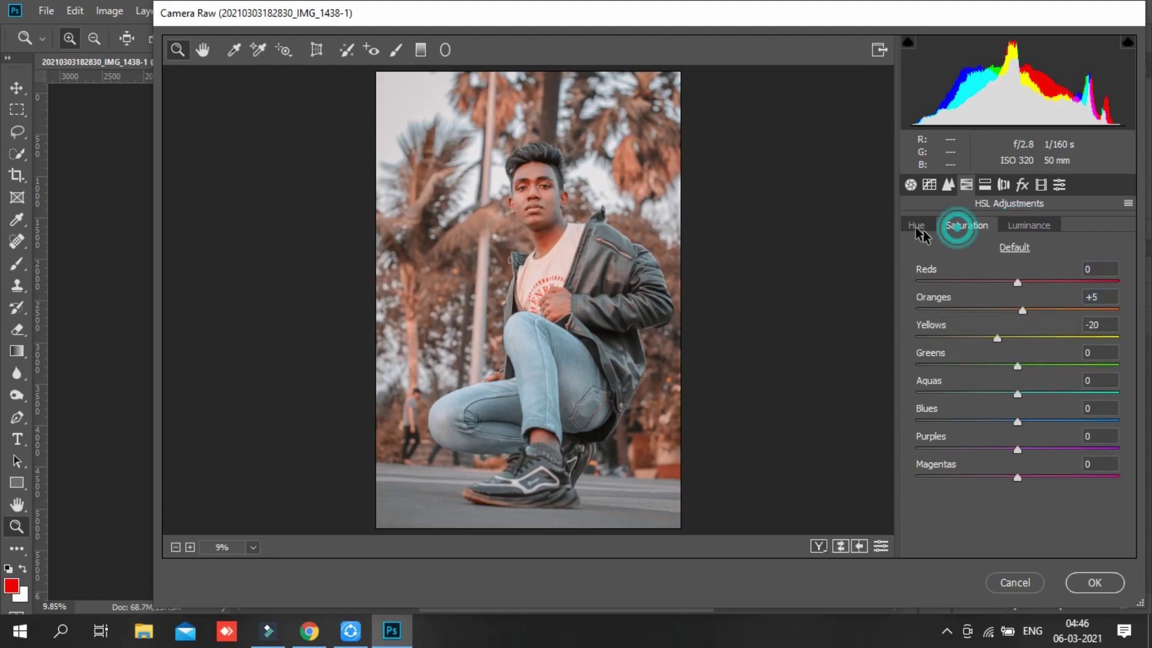
drag(1018, 312, 1020, 282)
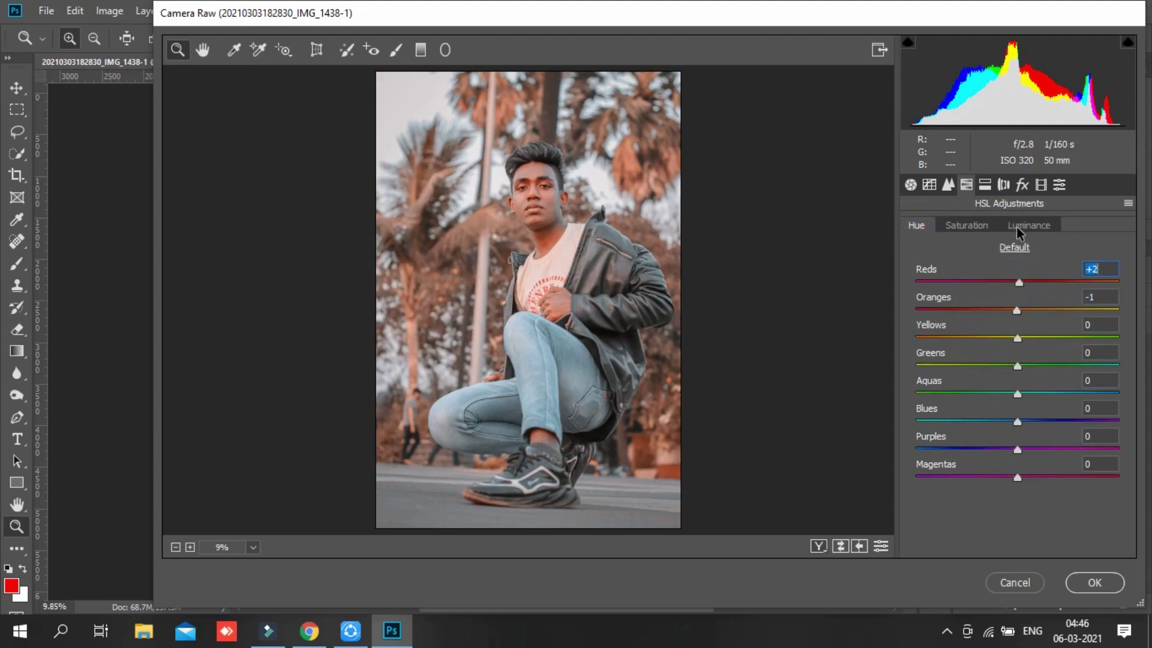
click(1022, 185)
- Add a -17 post-crop vignette with midpoint 45, softer feather, and grain amount 10
drag(1013, 401, 1000, 402)
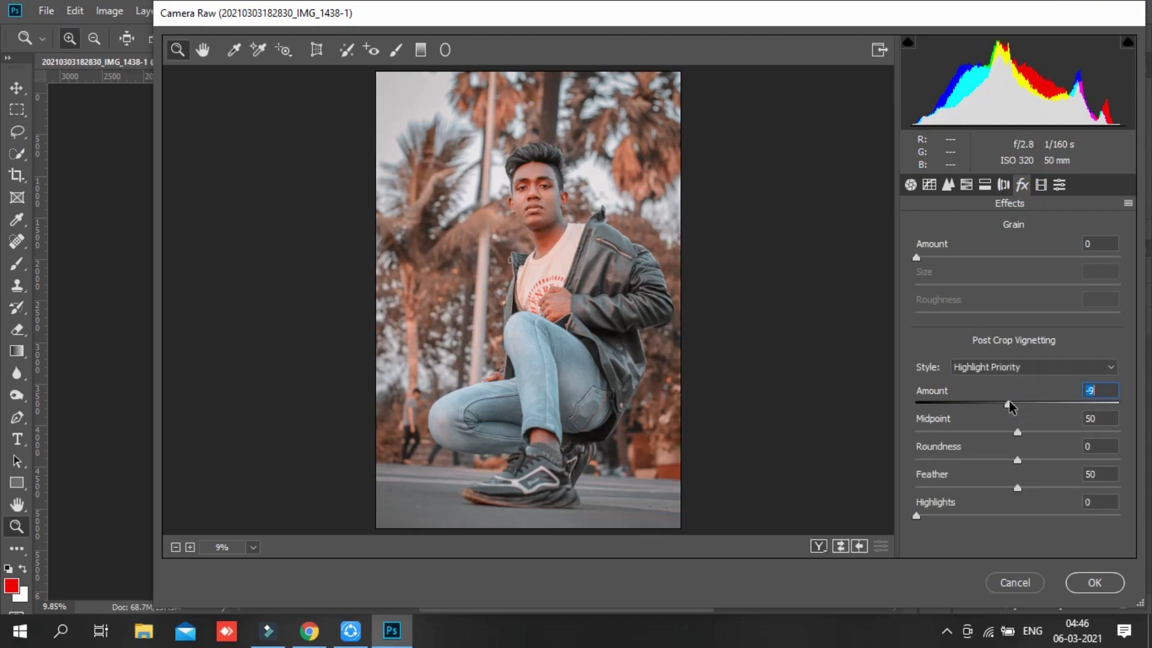
click(1008, 432)
drag(1017, 459, 1019, 487)
drag(918, 258, 937, 258)
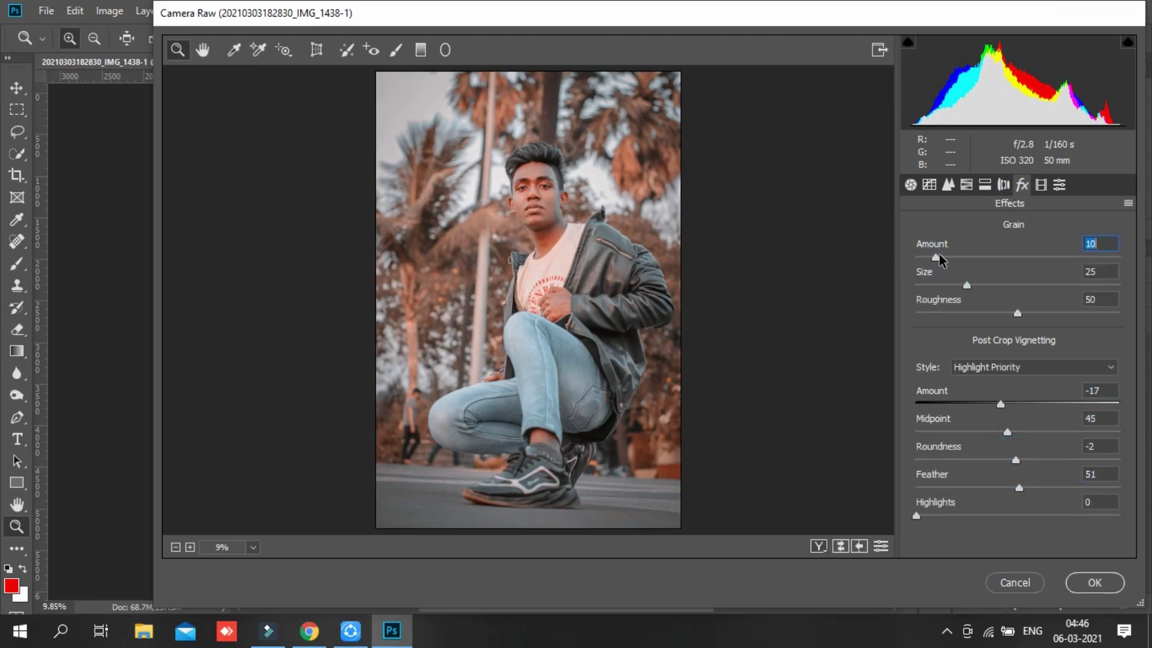
drag(522, 111, 531, 272)
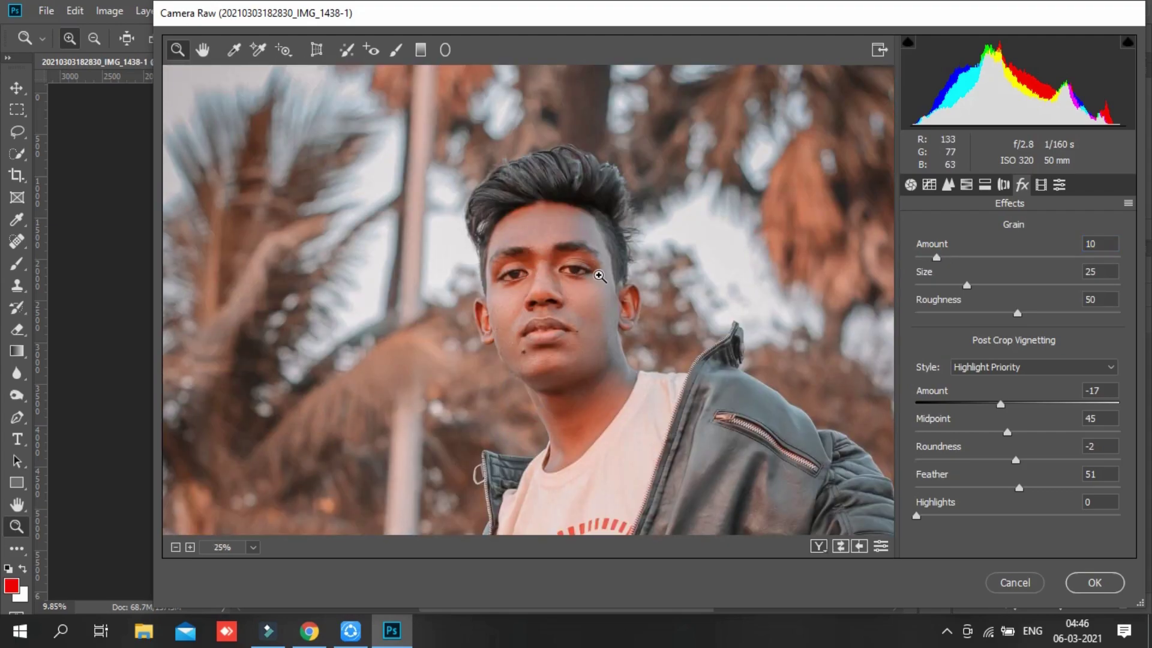
- Check Calibration, refit the preview, and brighten orange luminance to +13
click(1041, 184)
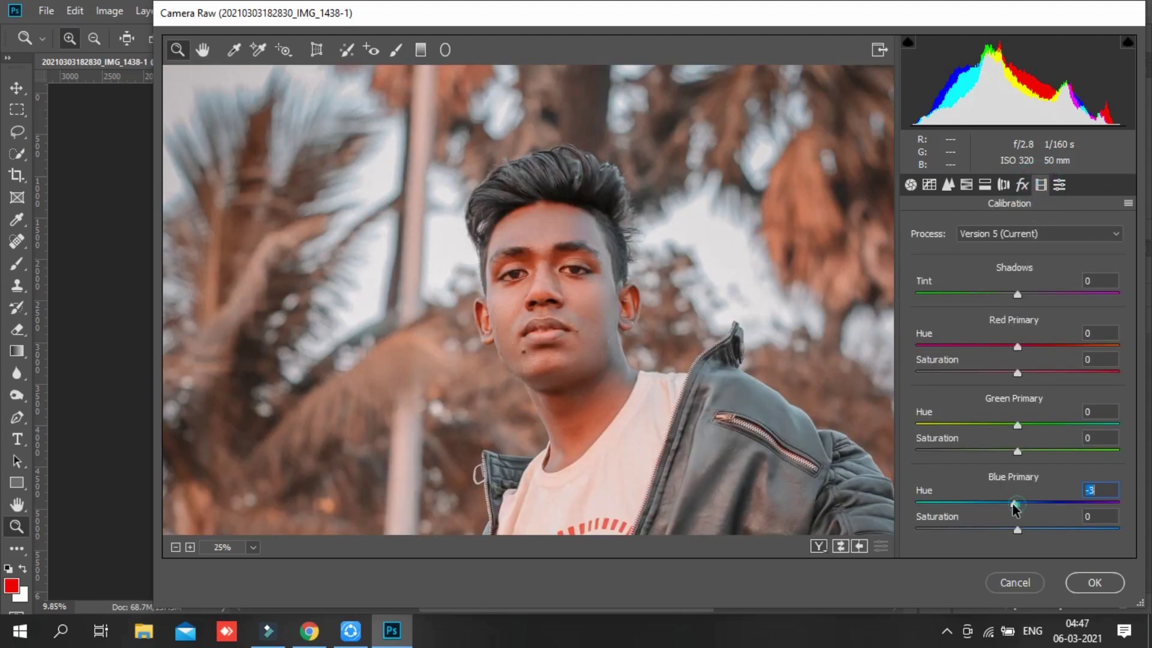
right_click(673, 327)
click(744, 432)
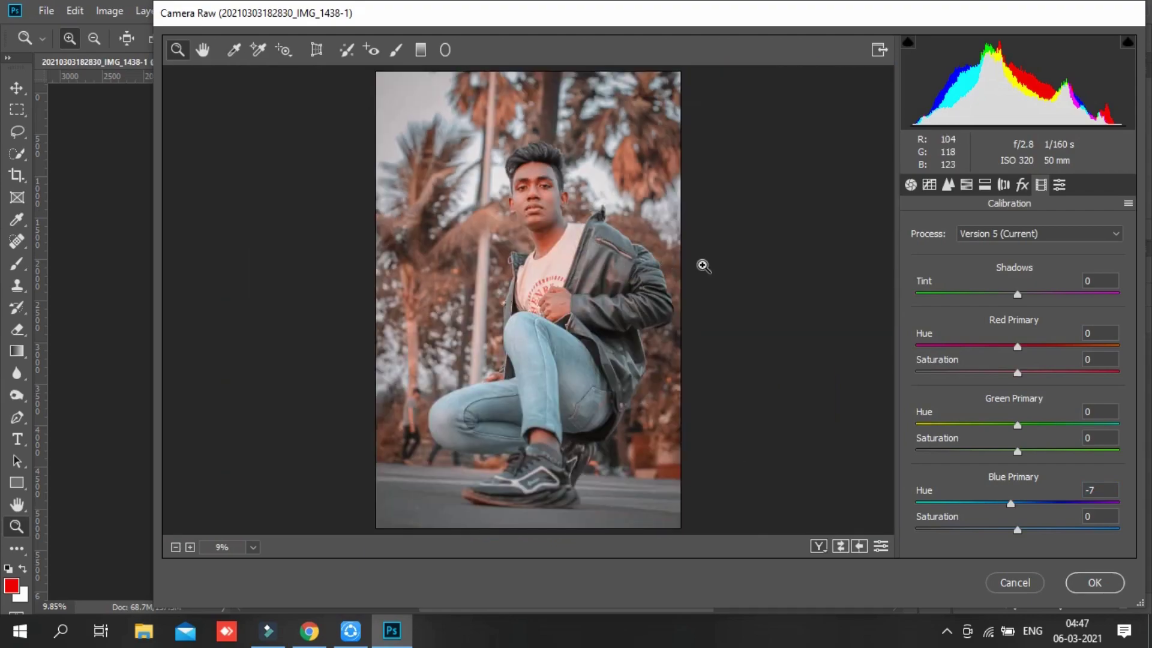
click(960, 183)
click(1021, 225)
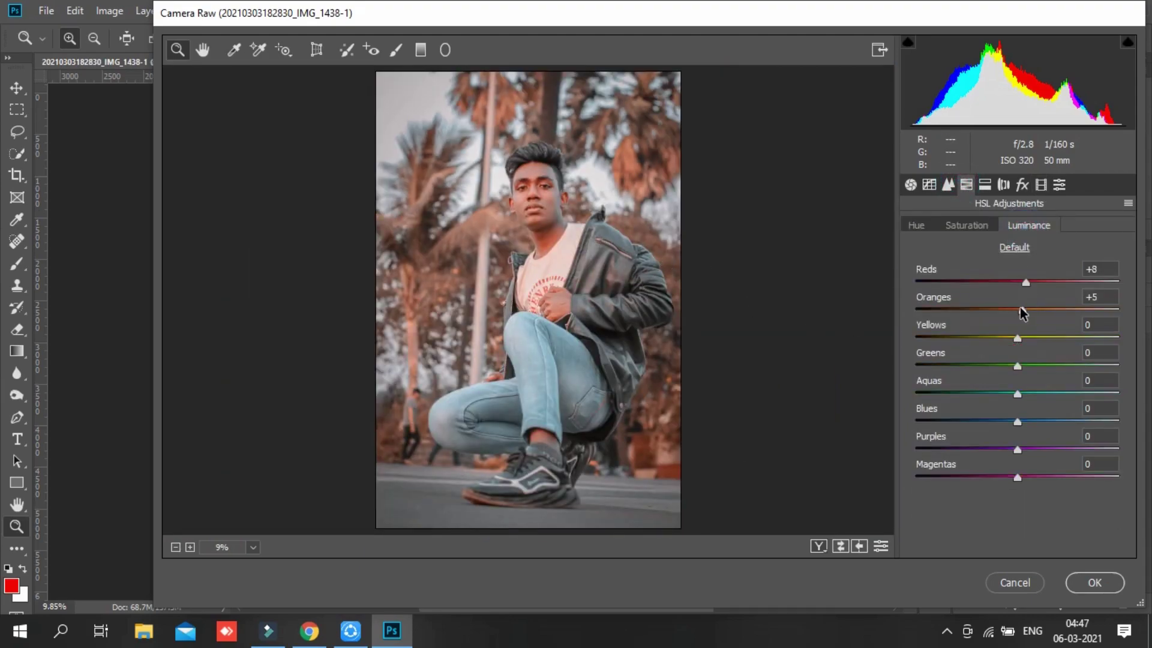
drag(1018, 309, 1030, 309)
- Set Detail sharpening to Amount 20 with Masking 7
click(948, 184)
drag(912, 254, 939, 255)
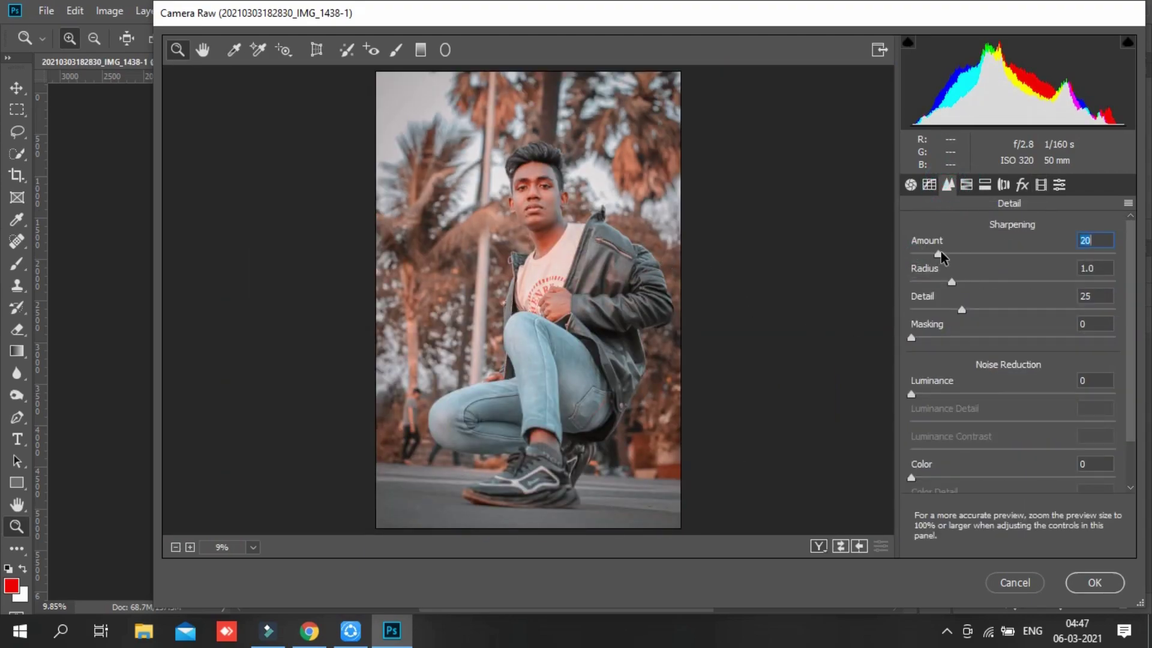
drag(912, 337, 924, 337)
- Draw a darkening graduated filter from the bottom of the photo up to the chest
click(420, 49)
drag(330, 242, 504, 256)
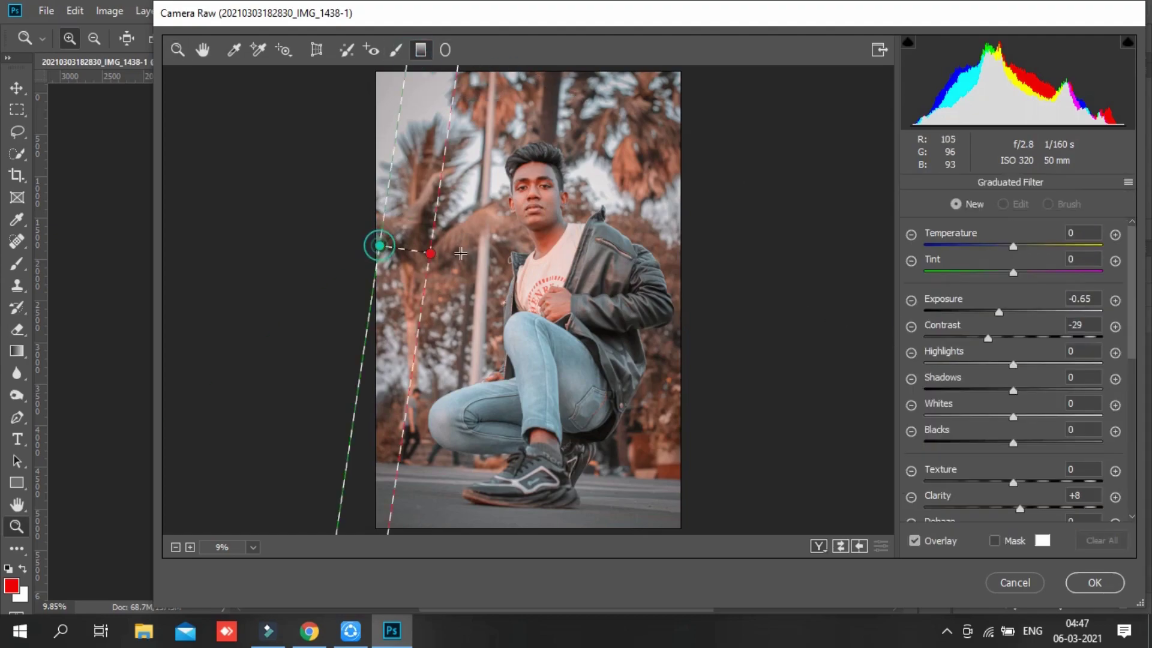
key(z)
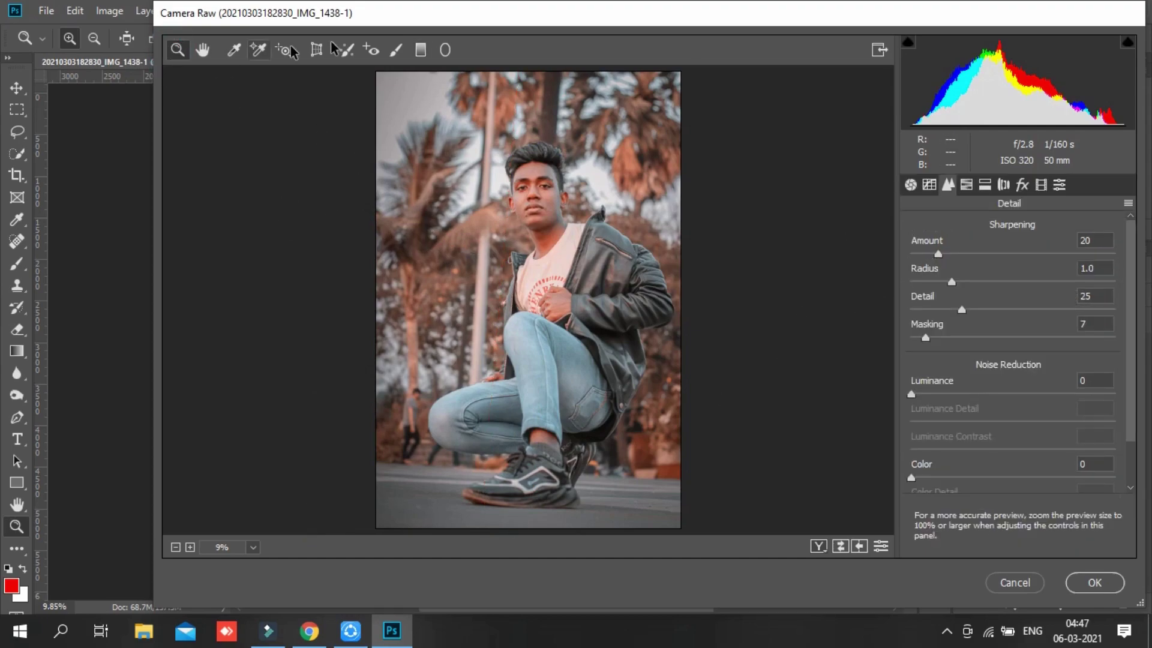
click(421, 50)
mouse_move(547, 523)
mouse_down()
mouse_move(543, 299)
mouse_move(543, 364)
mouse_up()
drag(1013, 394, 1041, 428)
scroll(1008, 390, down, 3)
- Finish the graduated filter, raise grain to 22 and slightly enlarge the sharpening radius
click(177, 50)
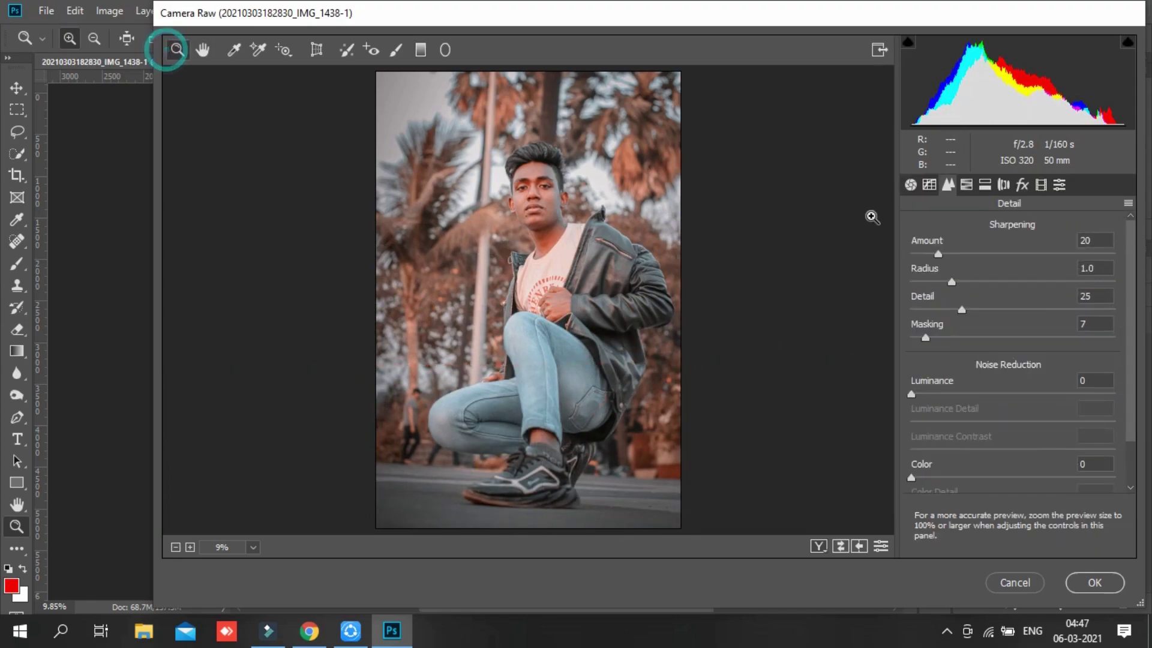
click(1022, 184)
drag(917, 257, 961, 258)
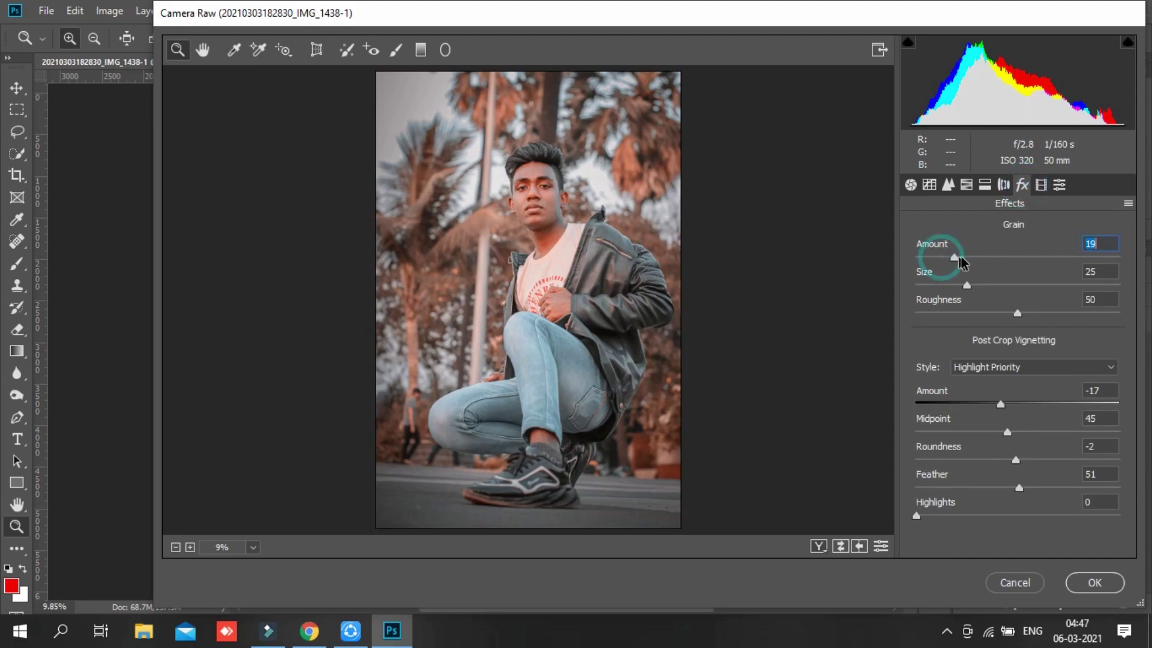
click(576, 284)
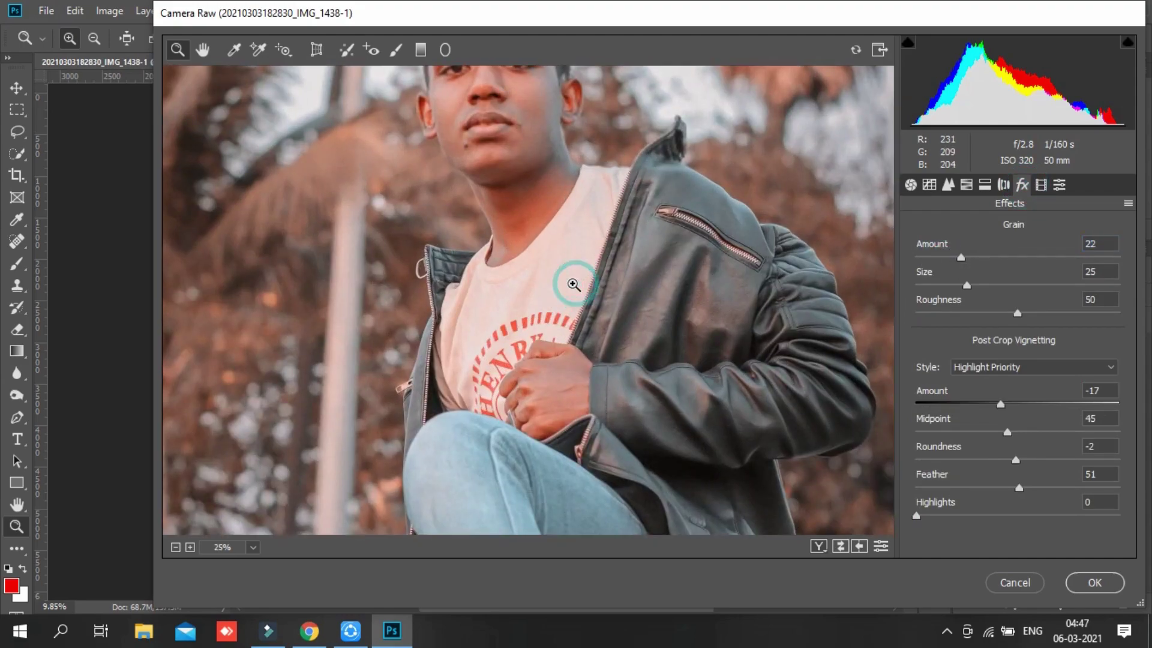
right_click(610, 274)
click(682, 381)
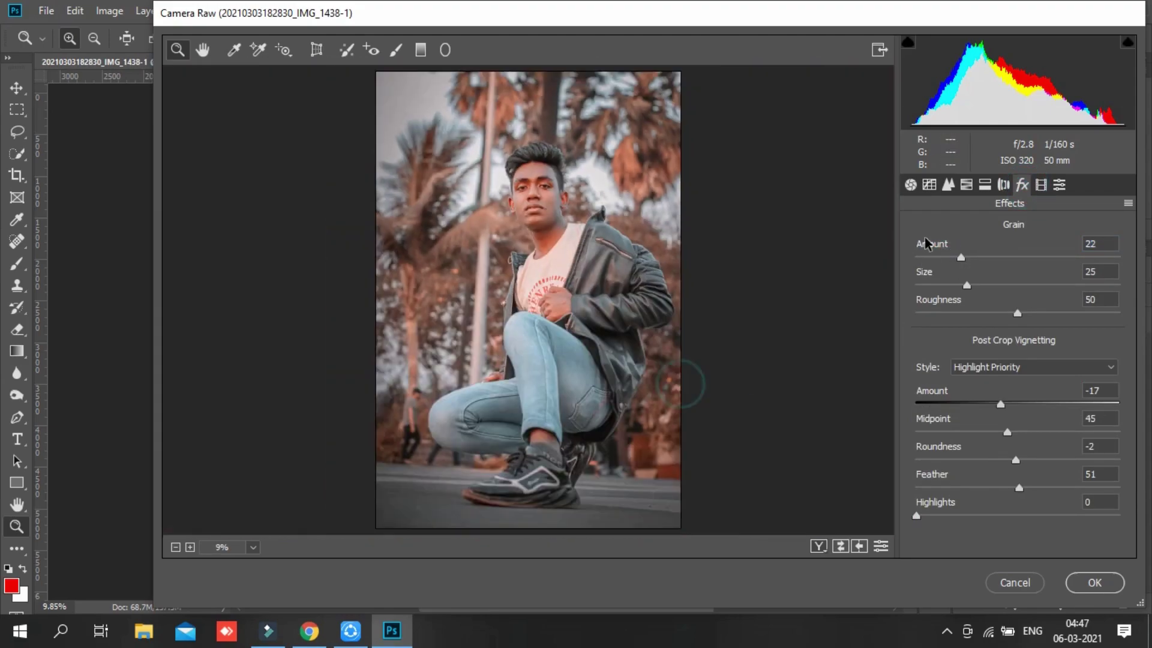
click(948, 184)
drag(950, 283, 964, 281)
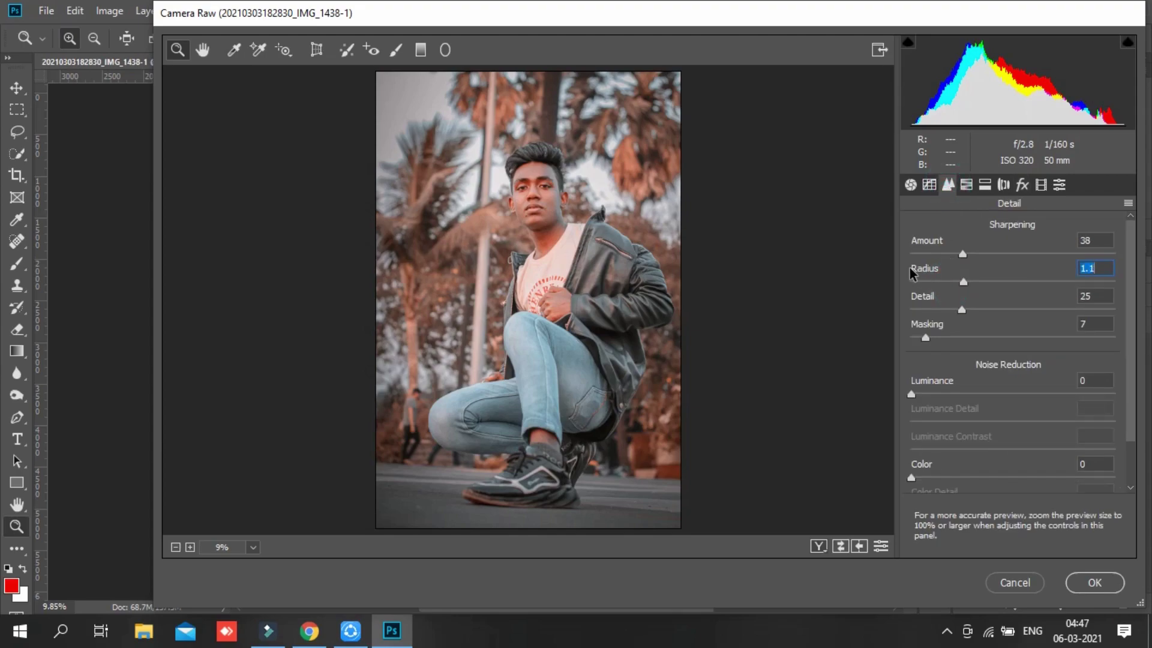
- Set Contrast to +9 and Temperature to +1, then apply the Camera Raw edits
click(910, 184)
scroll(1022, 323, up, 1)
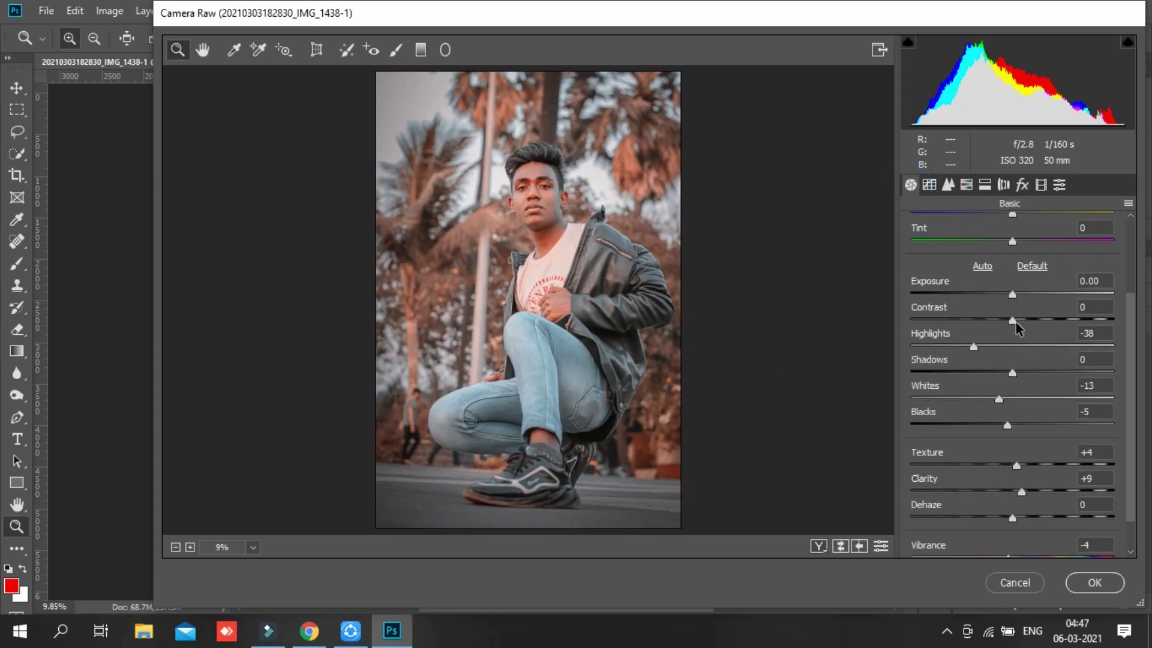
drag(1016, 321, 1023, 324)
scroll(1018, 306, up, 2)
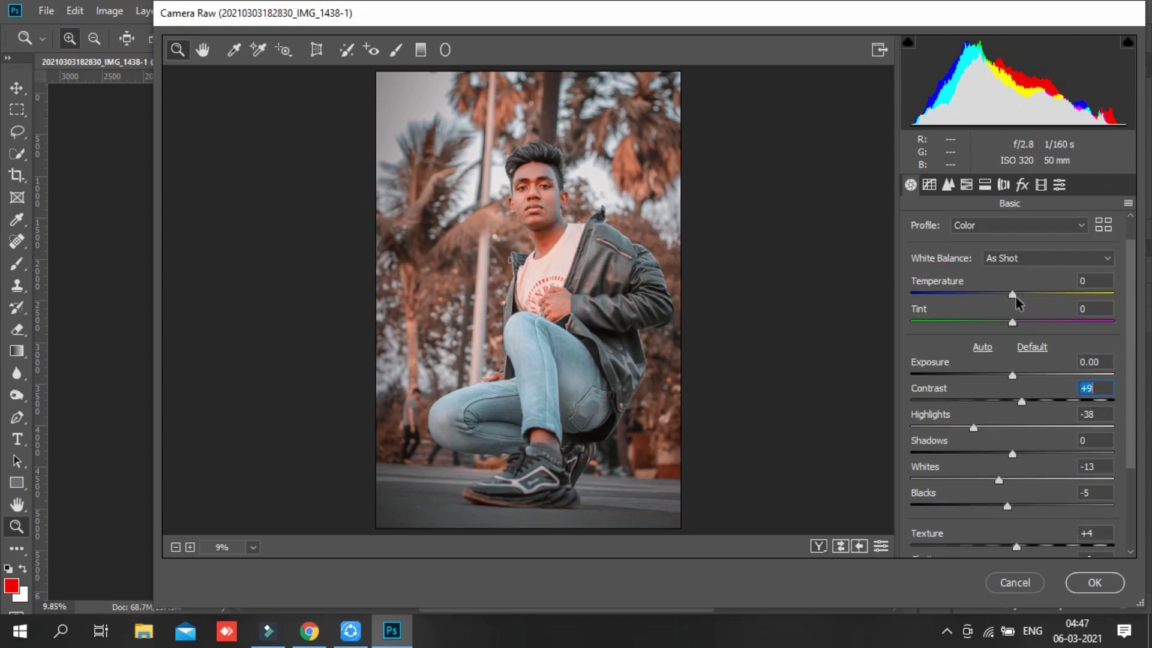
click(1013, 295)
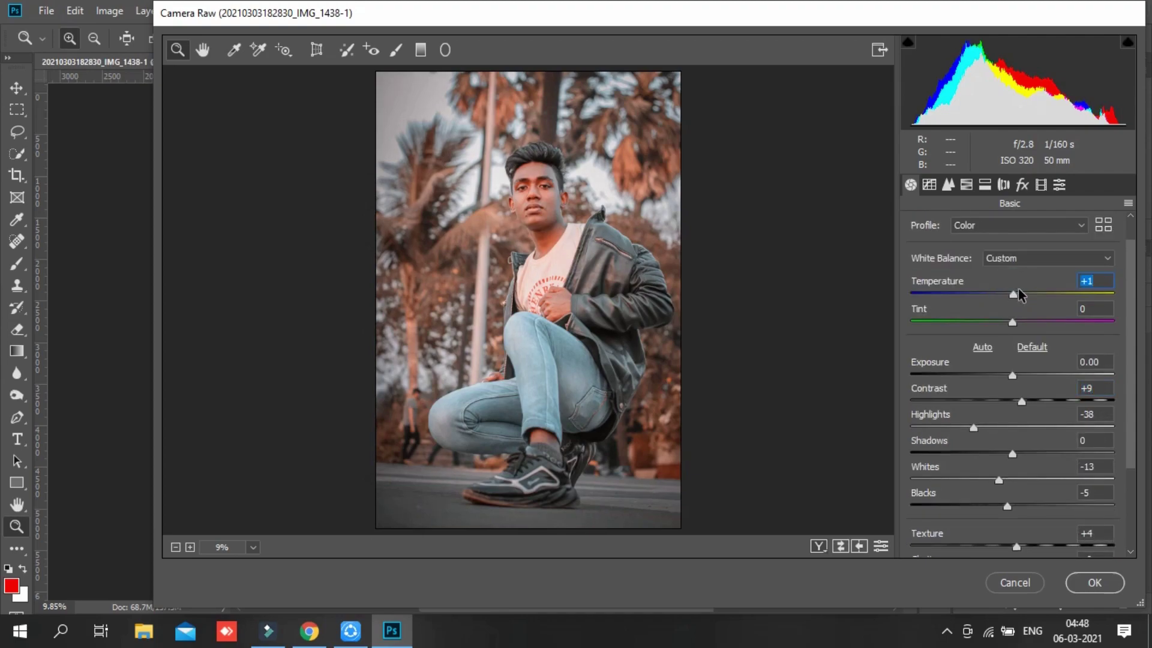
scroll(1018, 312, down, 3)
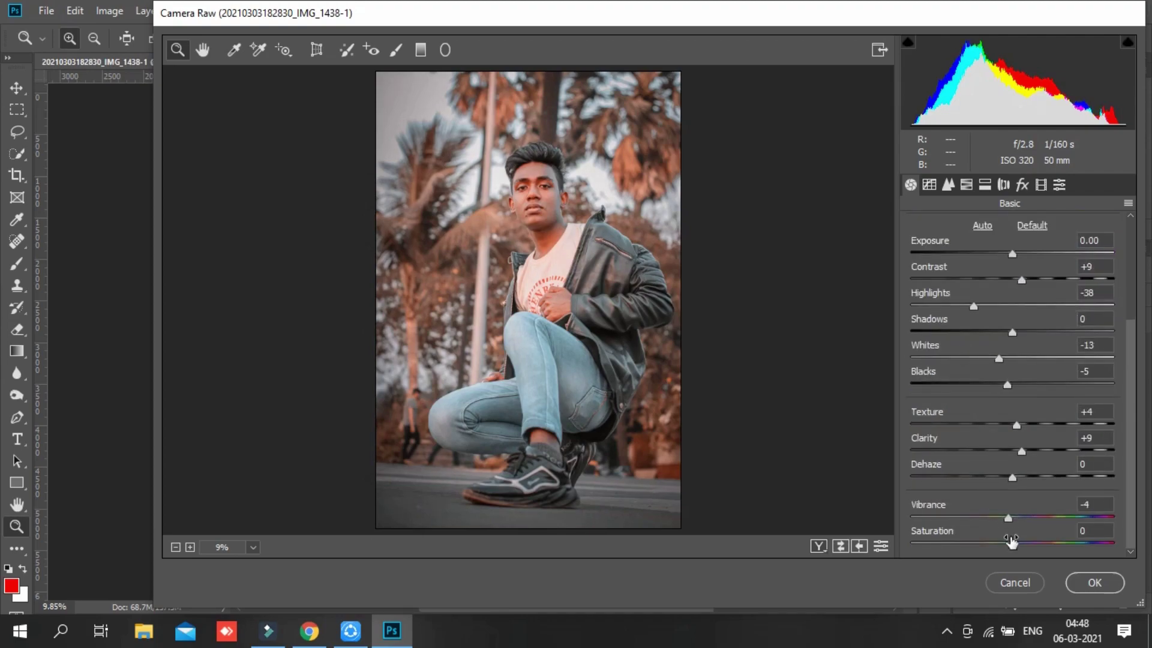
click(1090, 582)
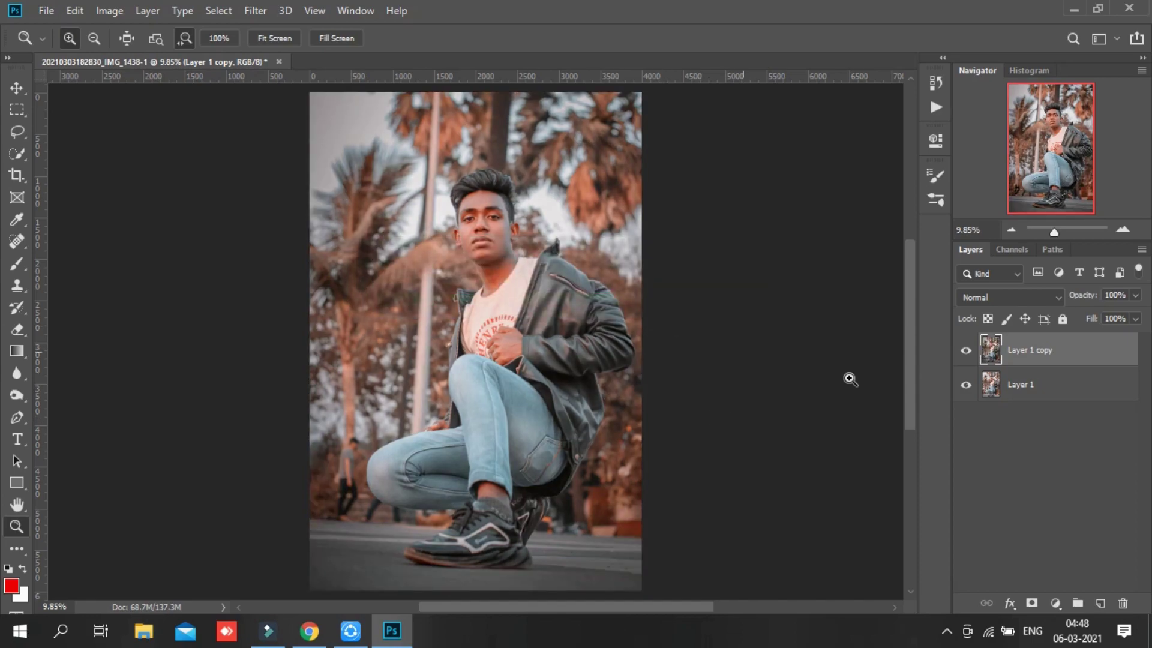
- Compare the edit, merge visible layers, test a Selective Color Reds cyan cut, then undo
click(965, 349)
click(966, 349)
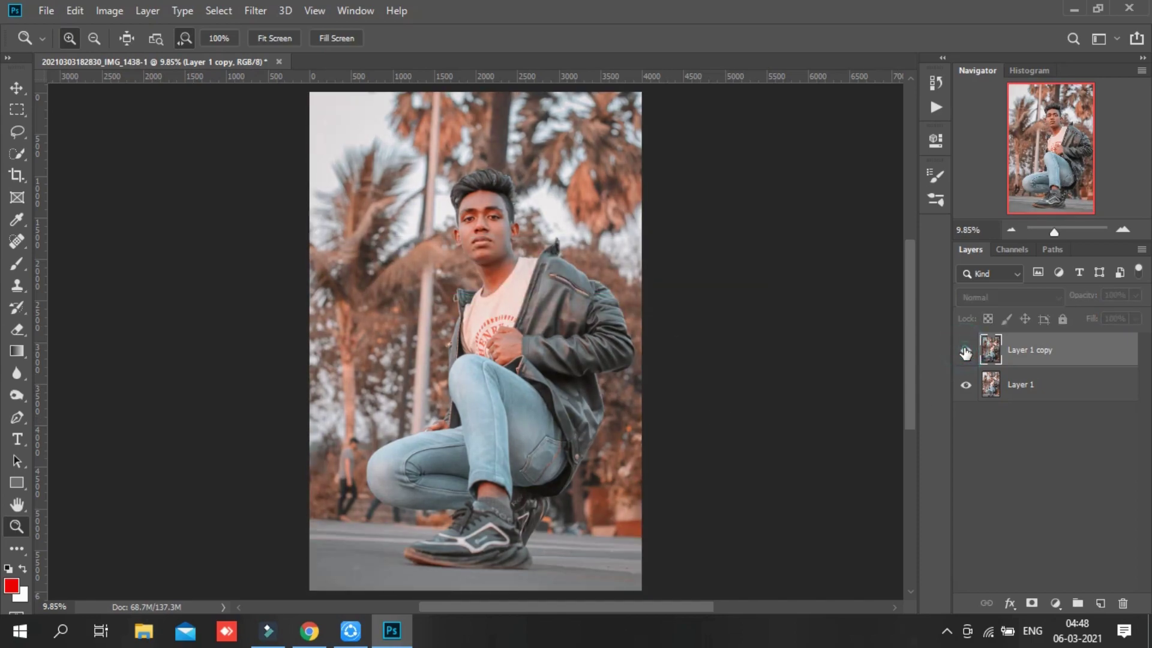
right_click(1045, 340)
click(855, 509)
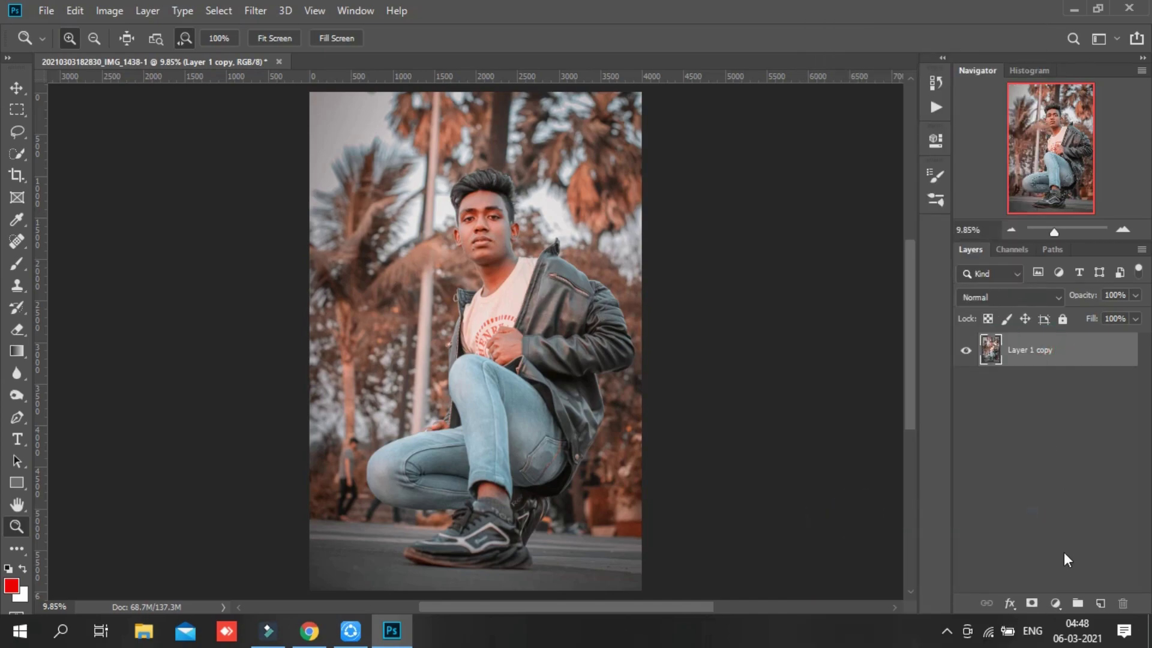
click(1055, 603)
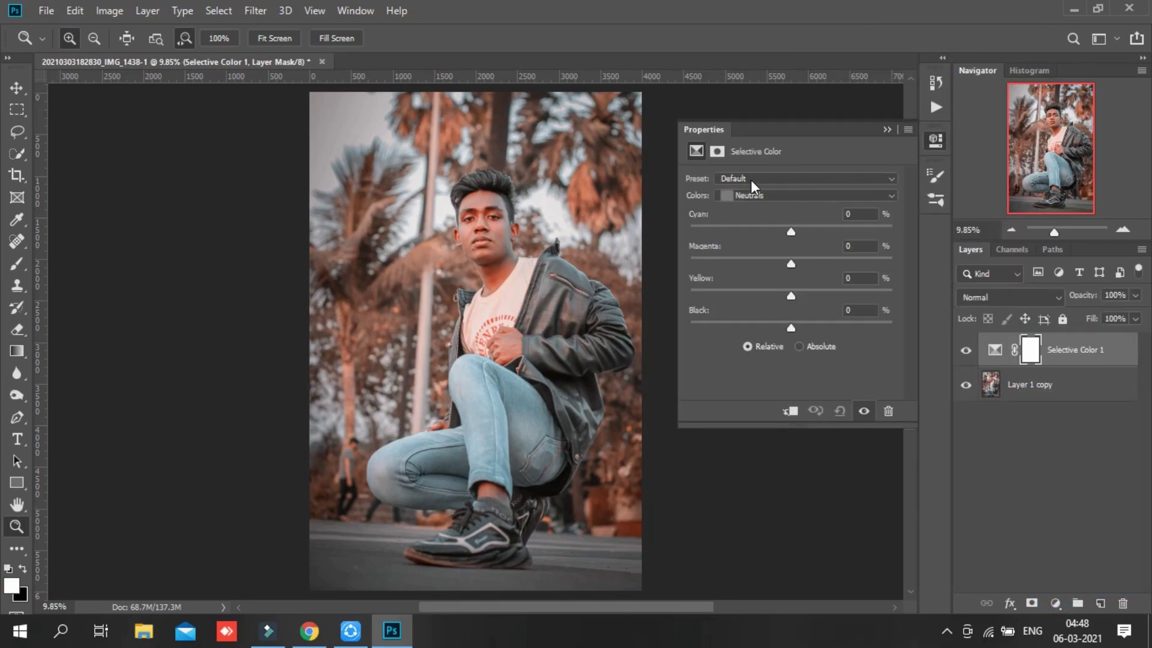
click(755, 195)
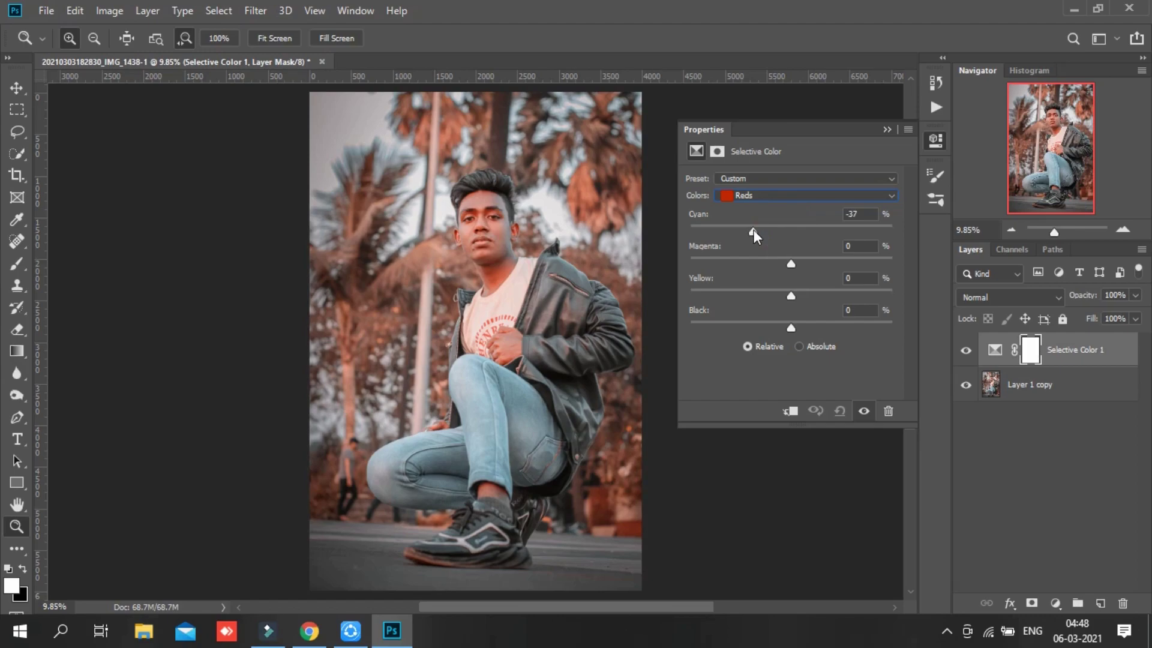
drag(747, 230, 766, 232)
key(ctrl+e)
- Recompare the edit, merge visible layers again, and add a Selective Color layer
click(966, 351)
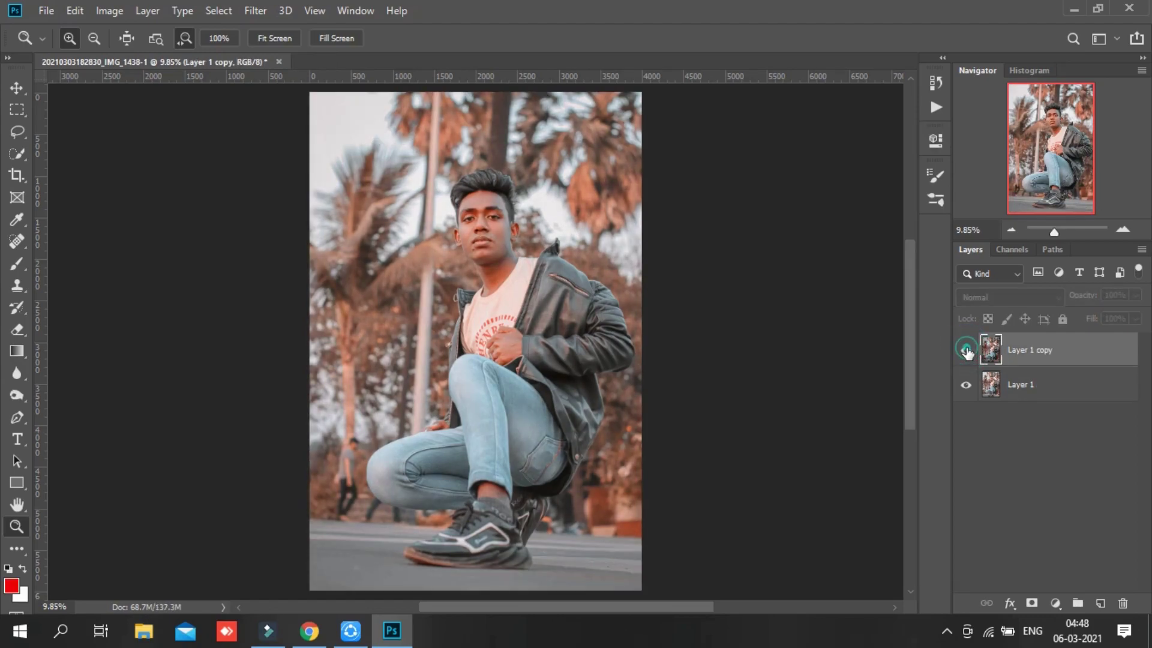
click(966, 351)
click(965, 351)
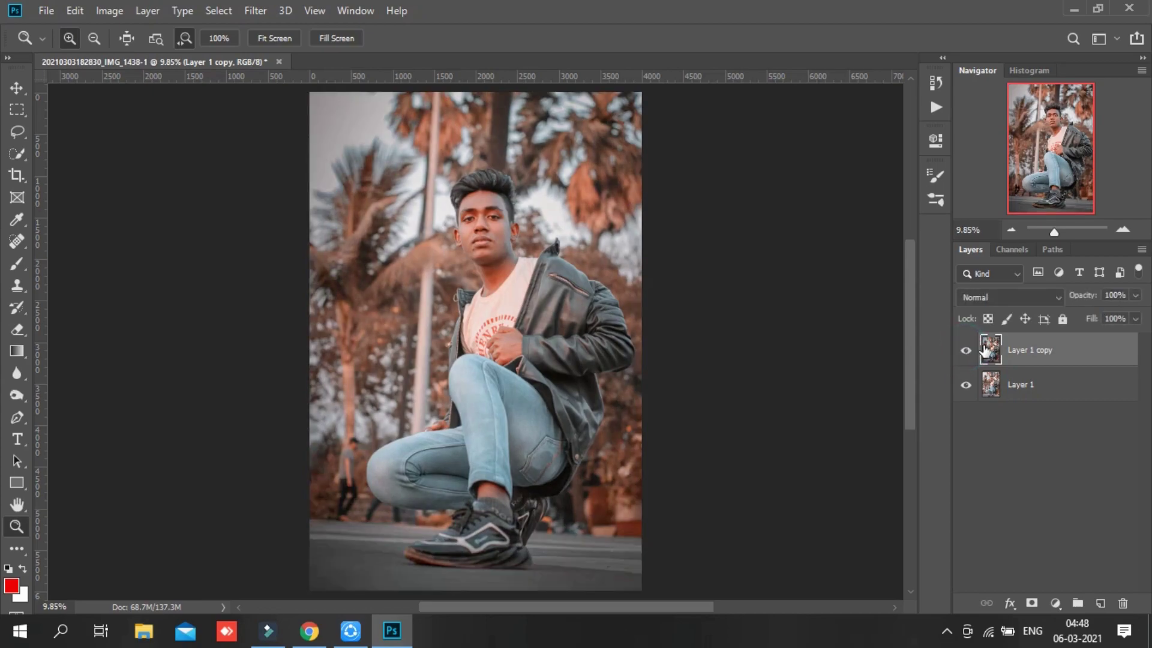
right_click(1045, 348)
click(859, 510)
click(1054, 602)
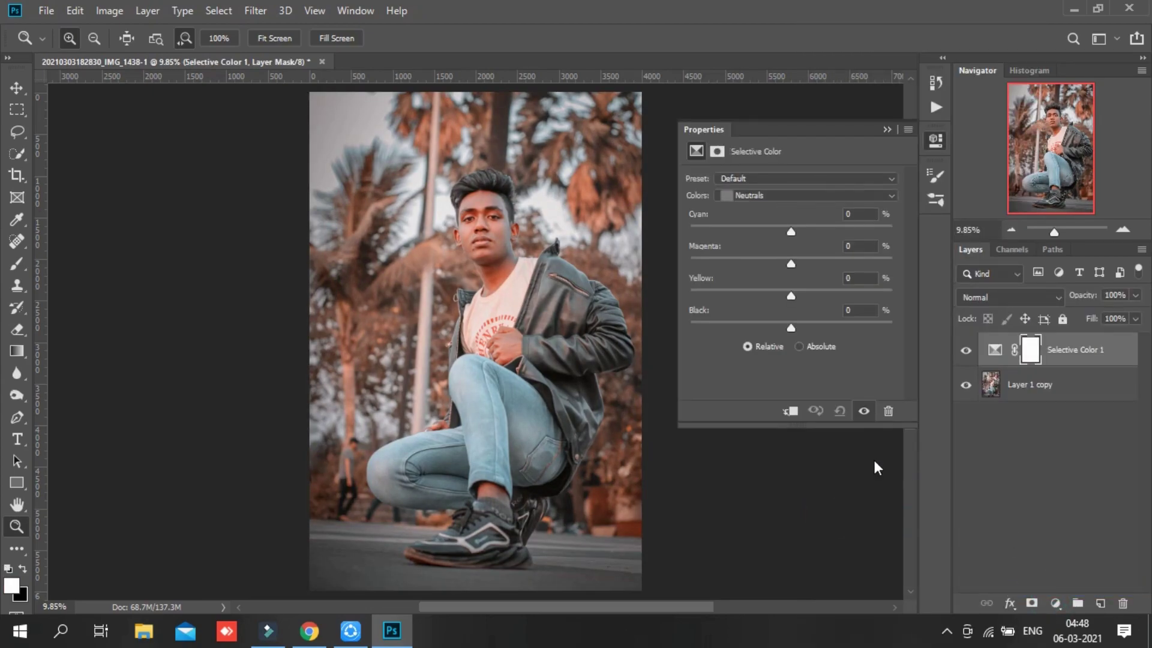
- In Selective Color, set Reds Cyan -39 and Black -7, and Yellows Cyan -29
click(758, 197)
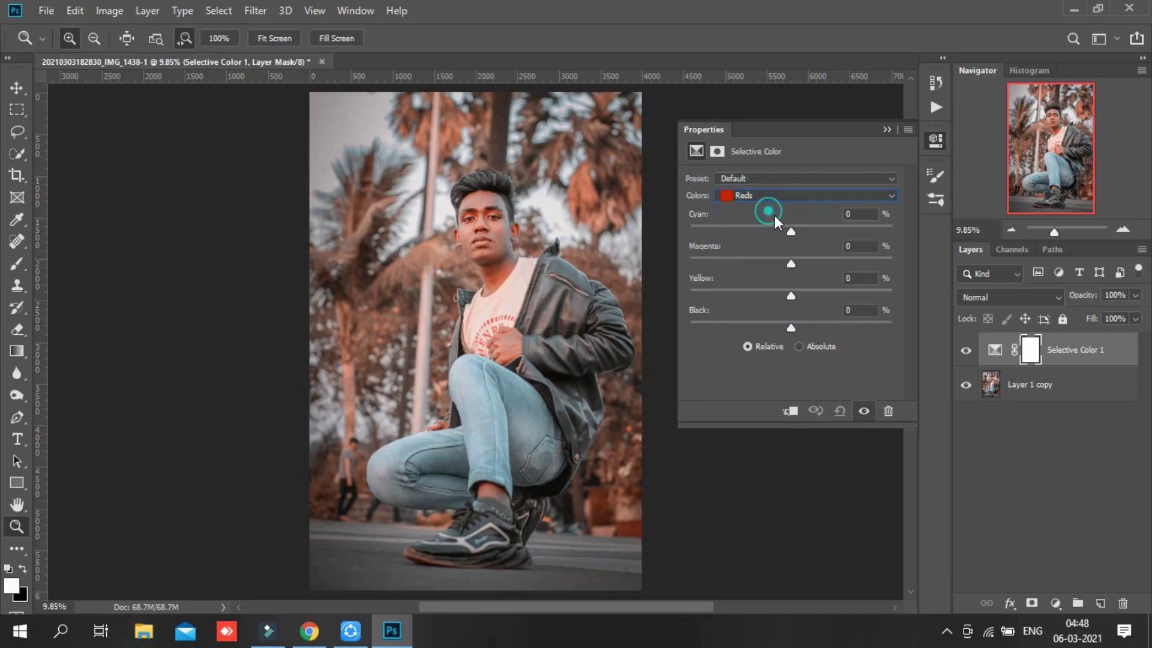
drag(787, 229, 751, 230)
drag(786, 323, 785, 324)
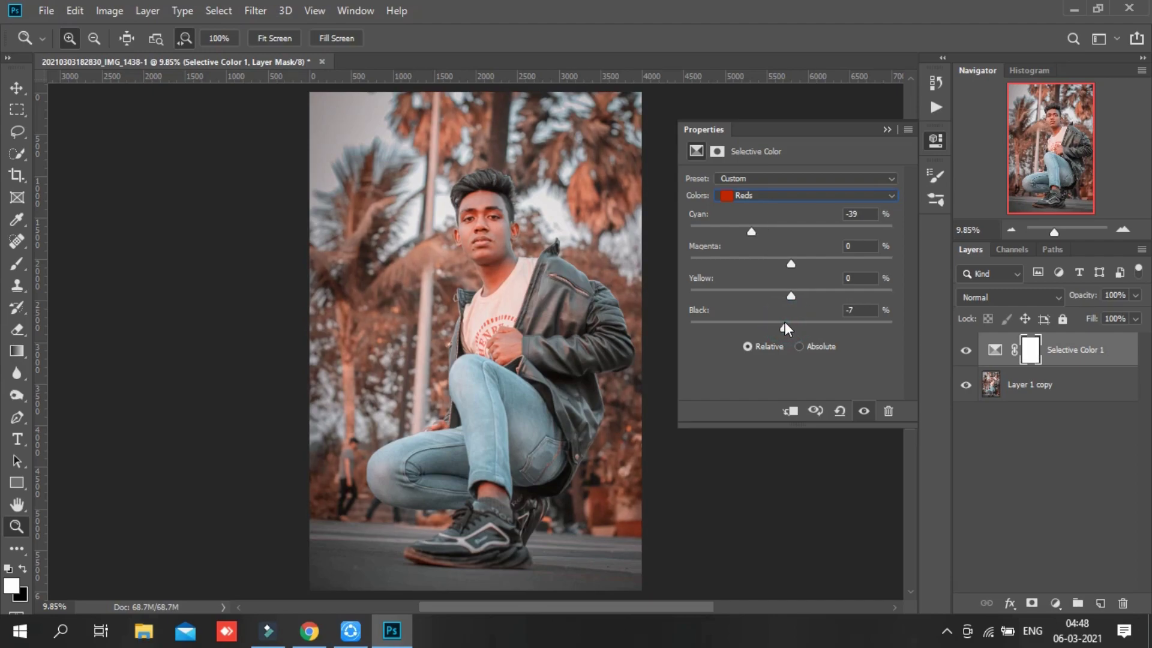
click(776, 198)
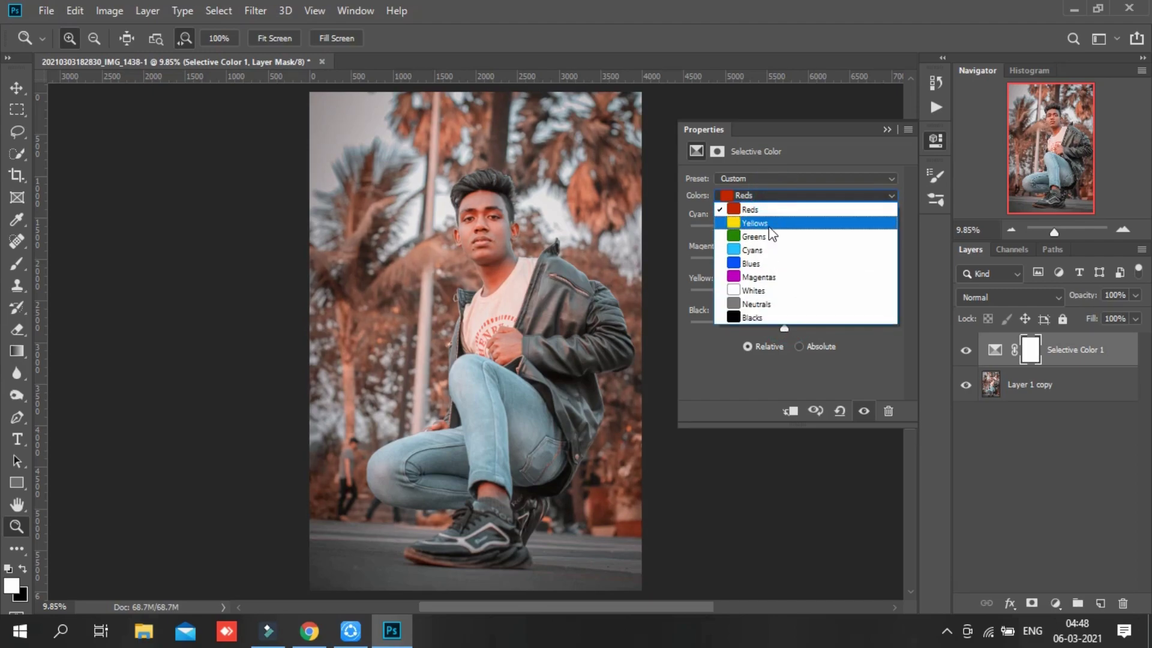
click(790, 223)
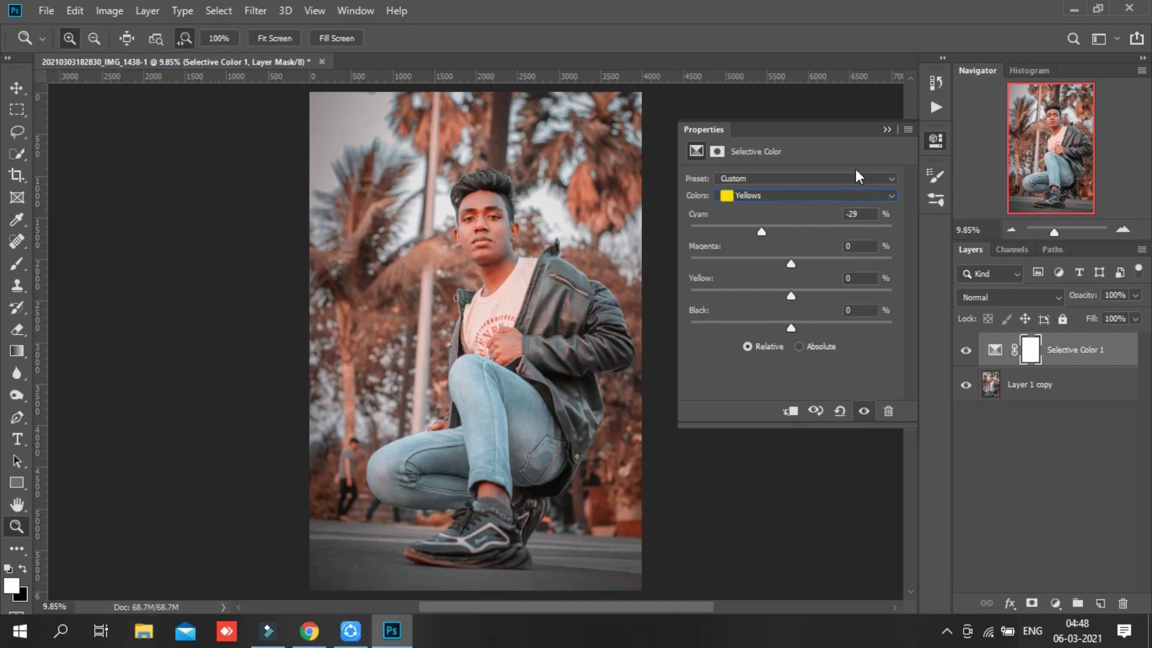
click(886, 130)
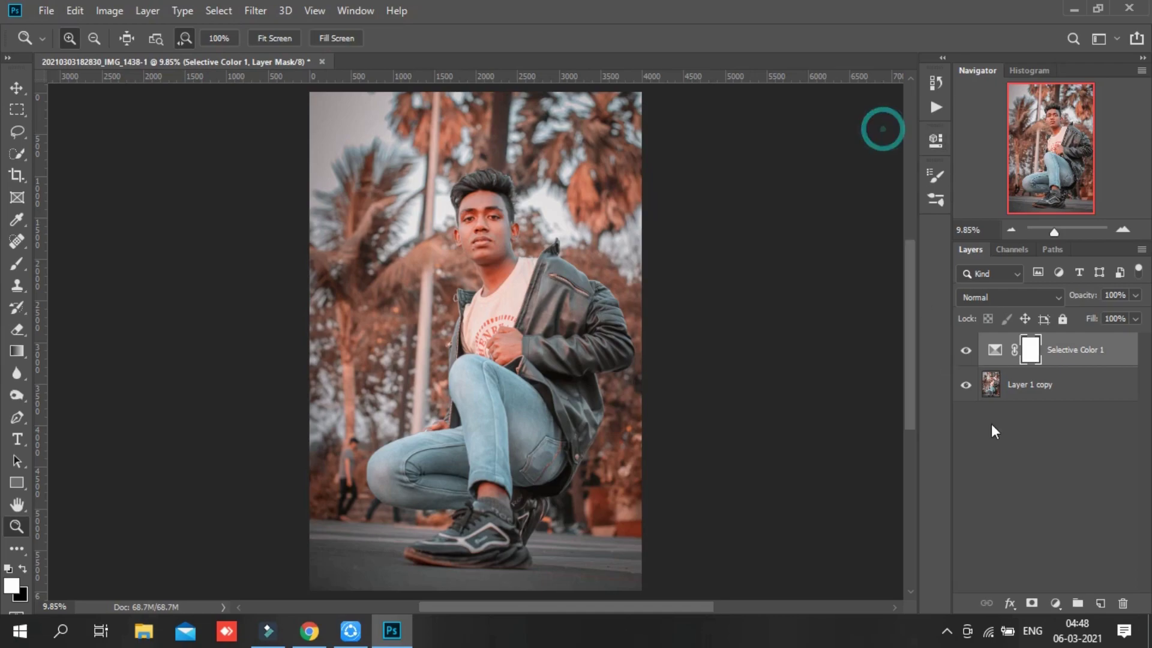
- Add a Hue/Saturation layer with Yellows hue -63 at 93% opacity
click(1054, 603)
click(1059, 443)
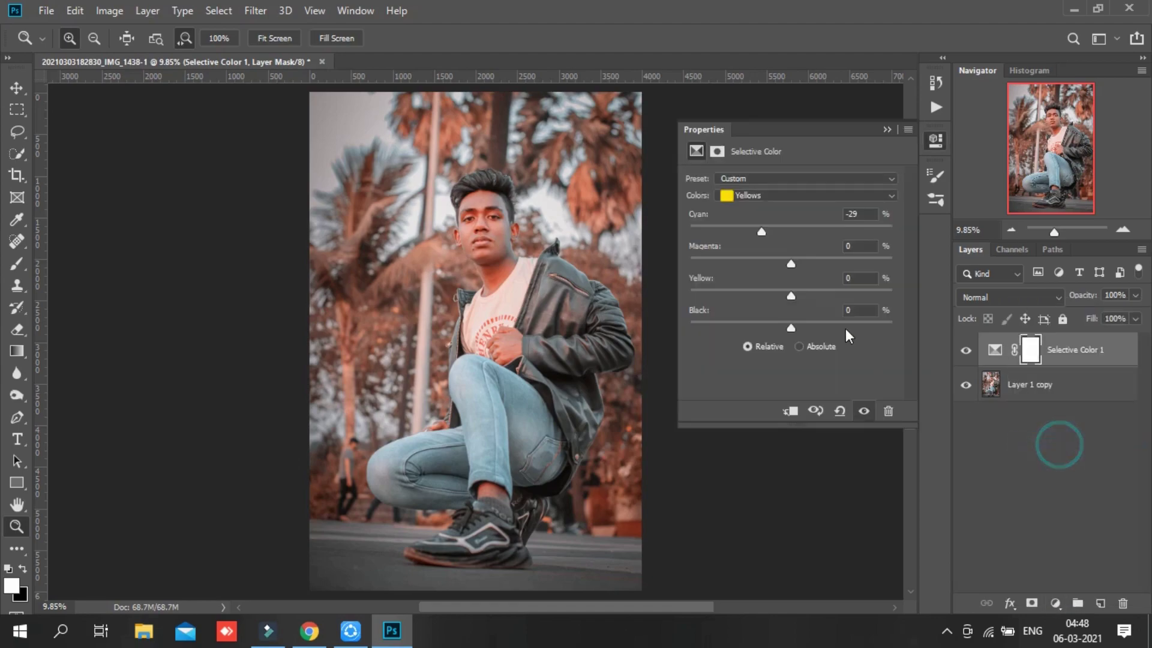
click(750, 203)
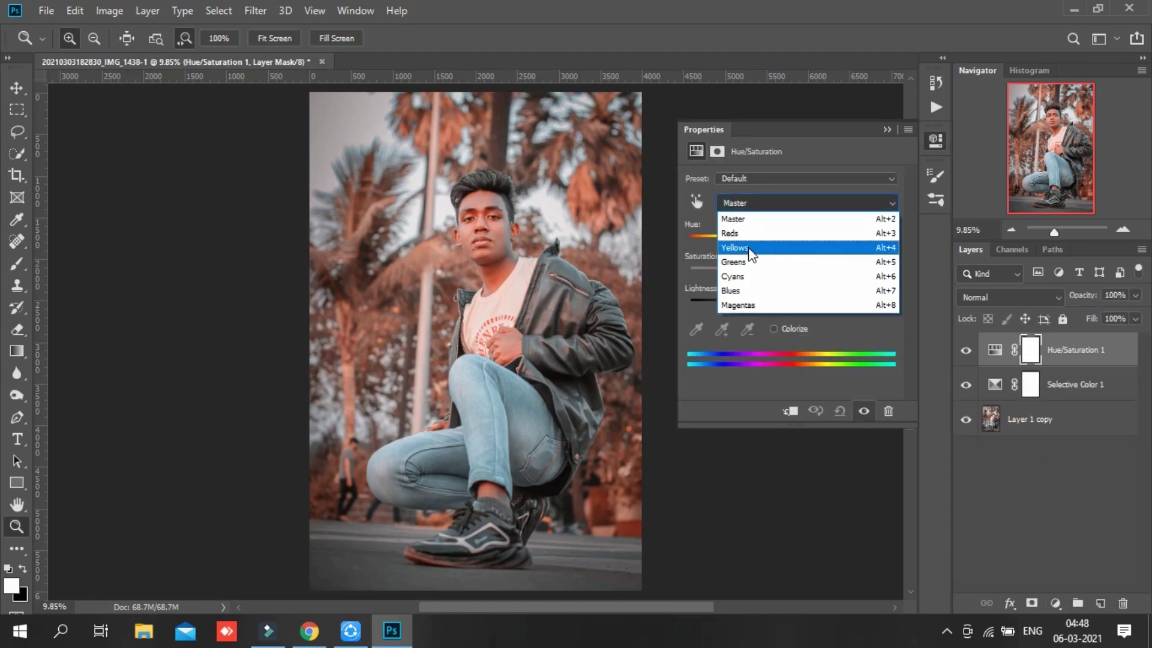
click(750, 247)
mouse_move(776, 236)
mouse_down()
mouse_move(721, 240)
mouse_move(738, 240)
mouse_up()
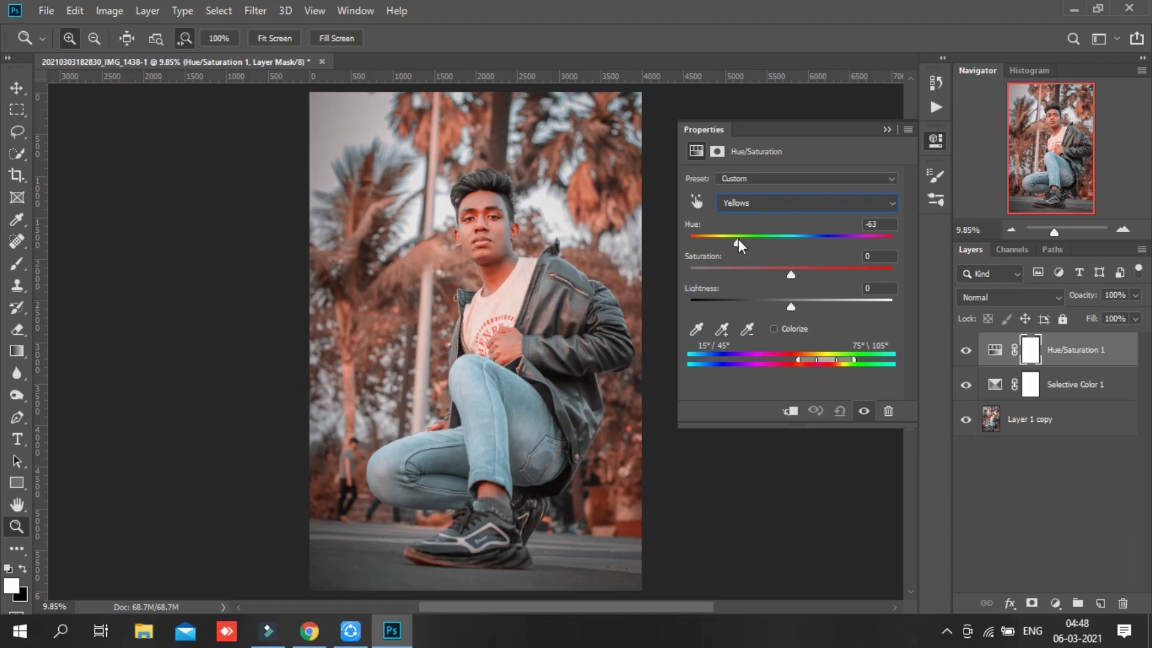
click(886, 129)
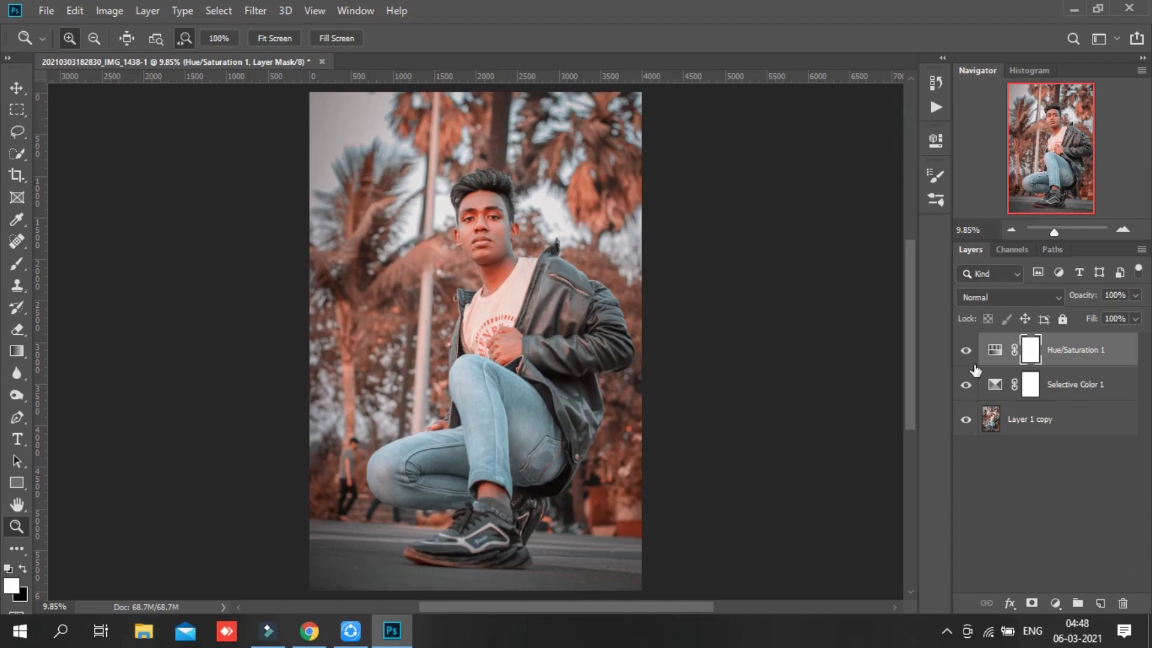
click(966, 350)
drag(1087, 298, 1083, 297)
right_click(1076, 360)
- Merge visible layers and apply Unsharp Mask at 50%, radius 1.0 px, threshold 0
click(894, 515)
click(255, 11)
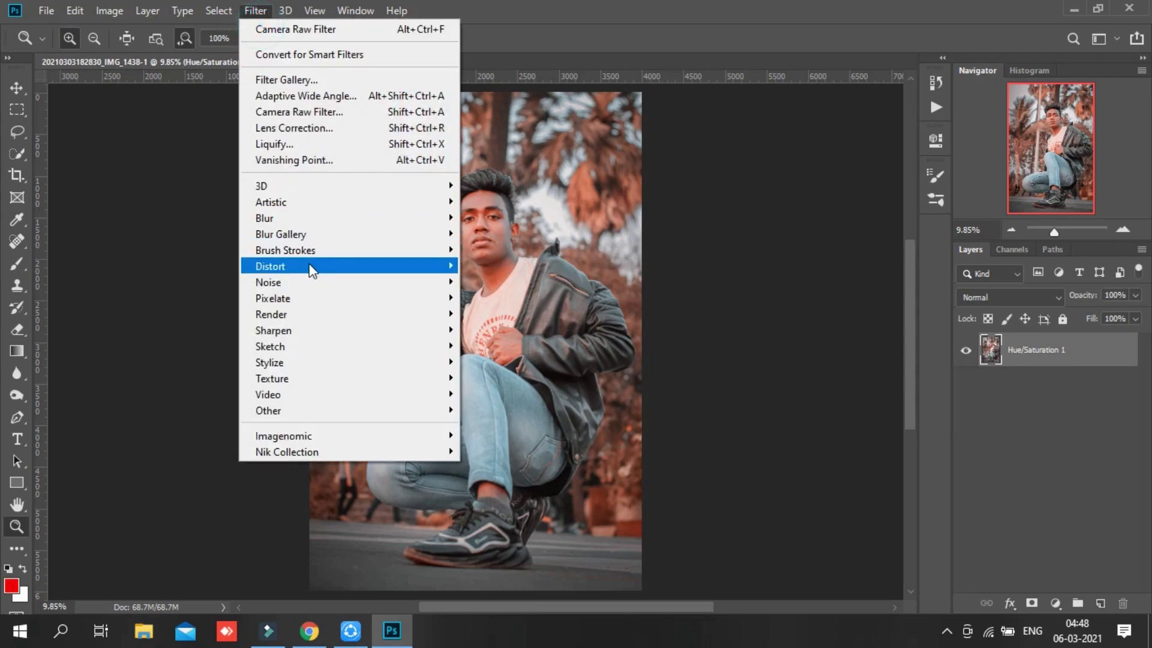
mouse_move(274, 330)
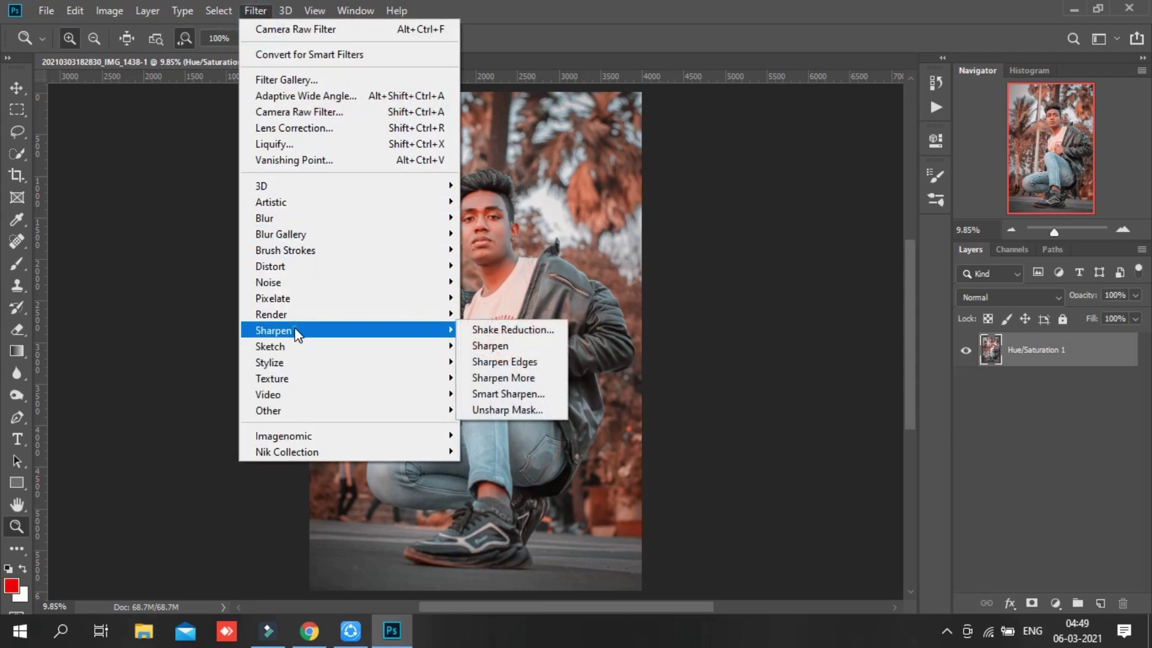
click(512, 409)
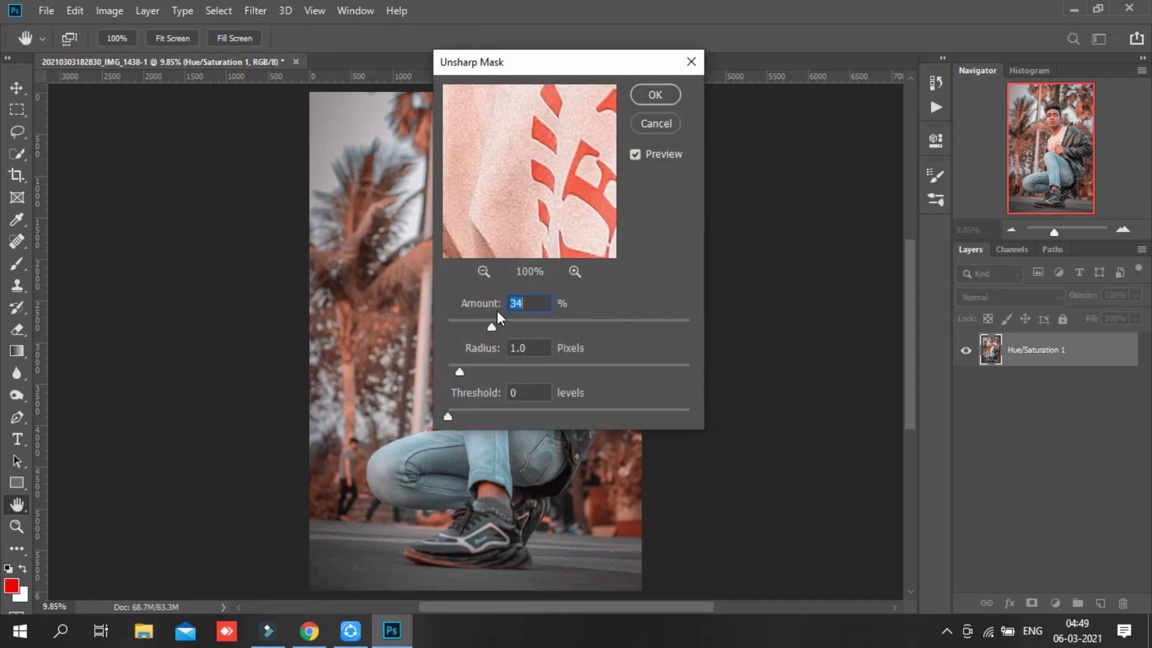
click(483, 272)
click(482, 271)
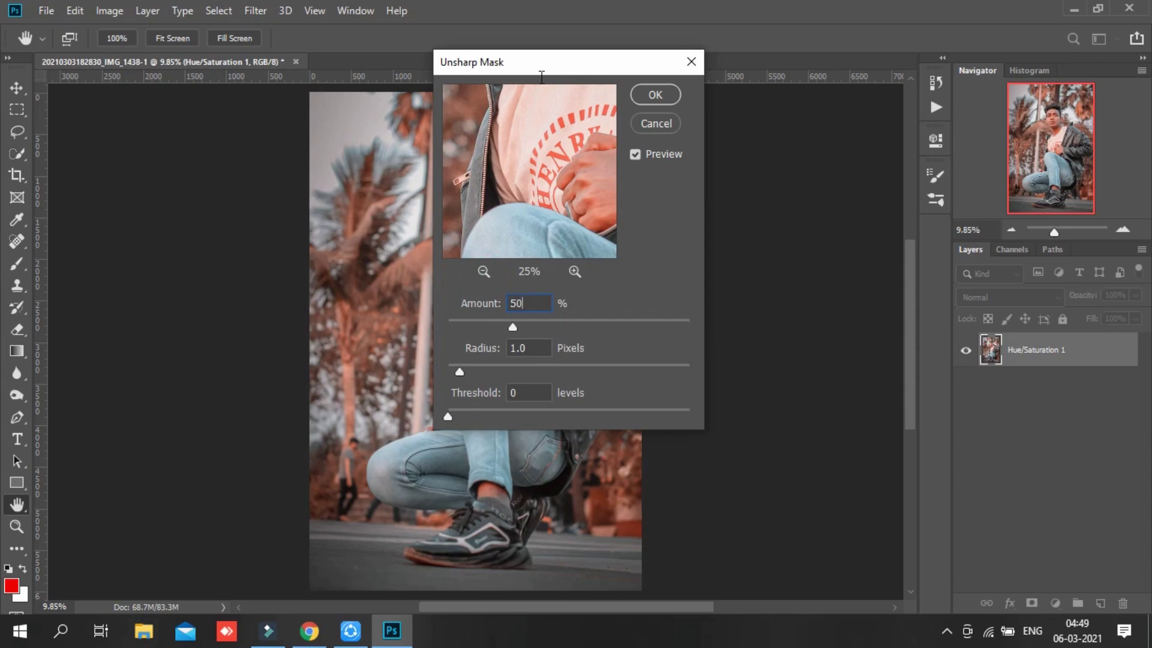
click(652, 95)
key(z)
drag(451, 219, 566, 347)
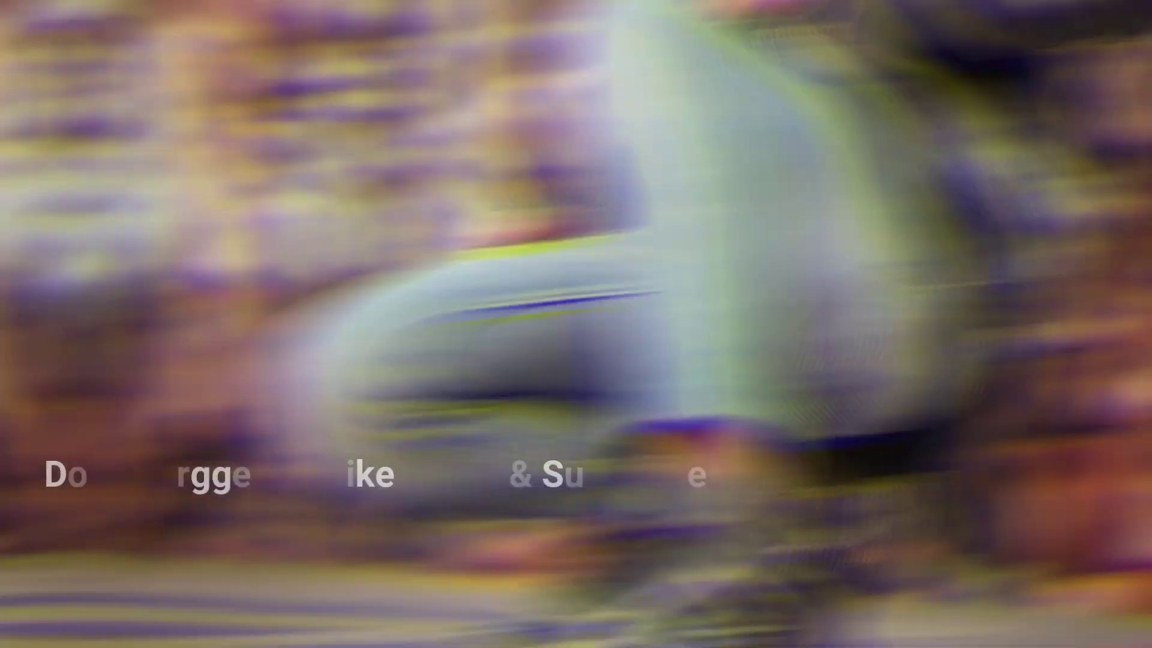